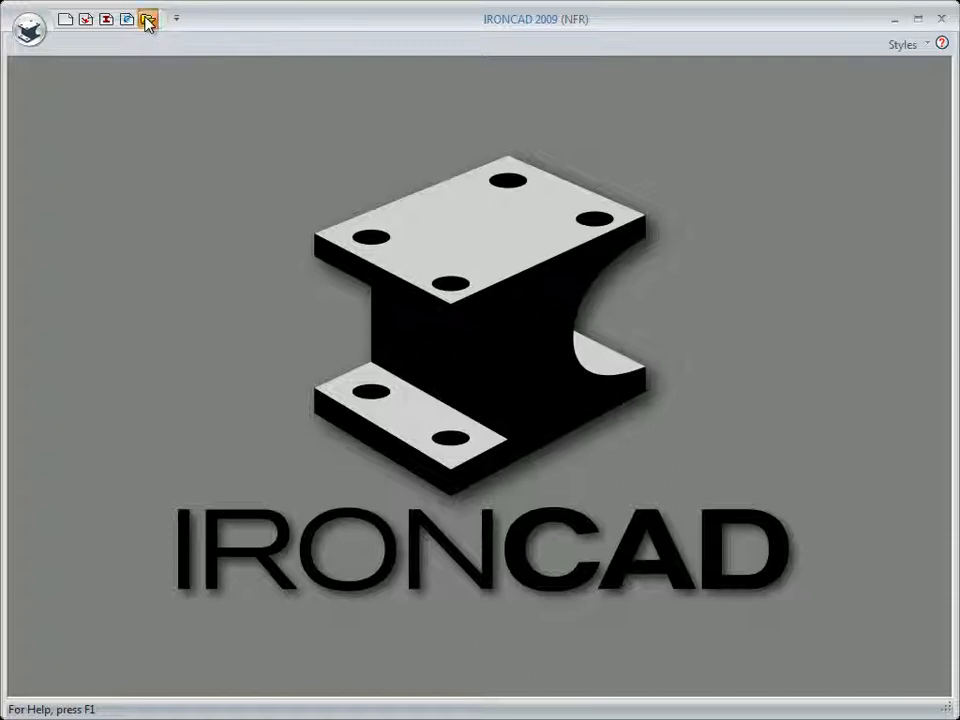
# Step: Open the Stirlingmotor scene file from the Elev folder
pyautogui.click(146, 20)
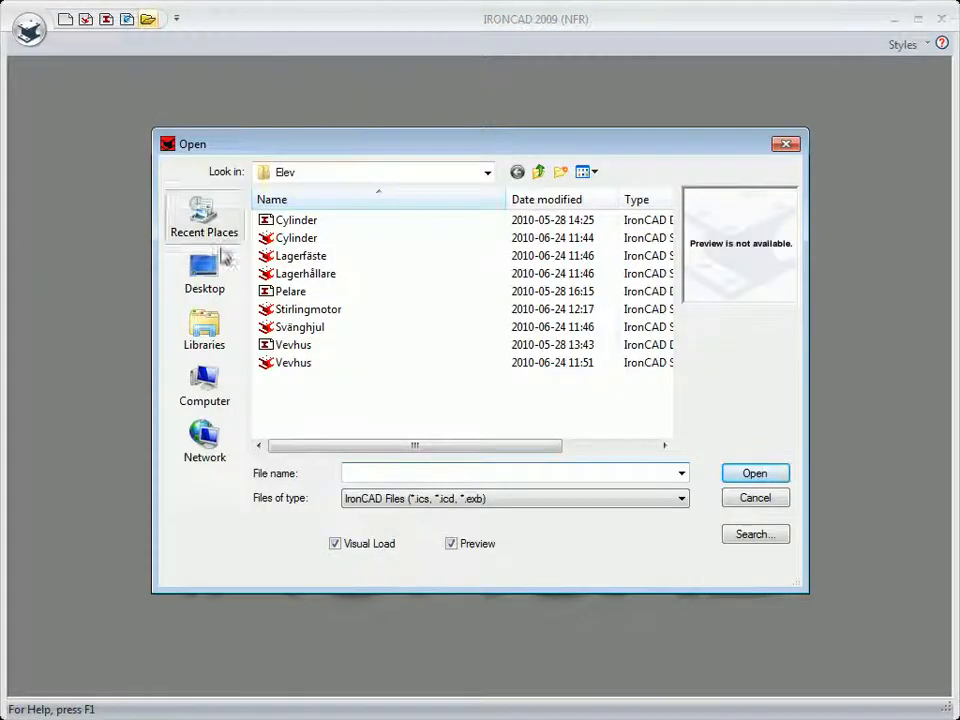
pyautogui.click(272, 309)
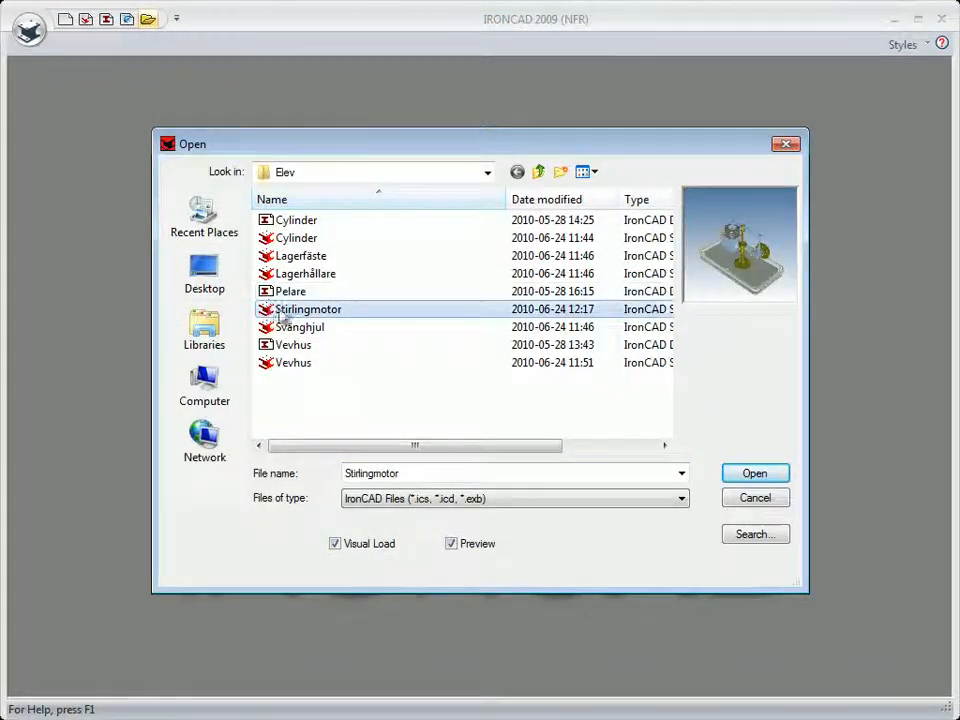
pyautogui.click(755, 474)
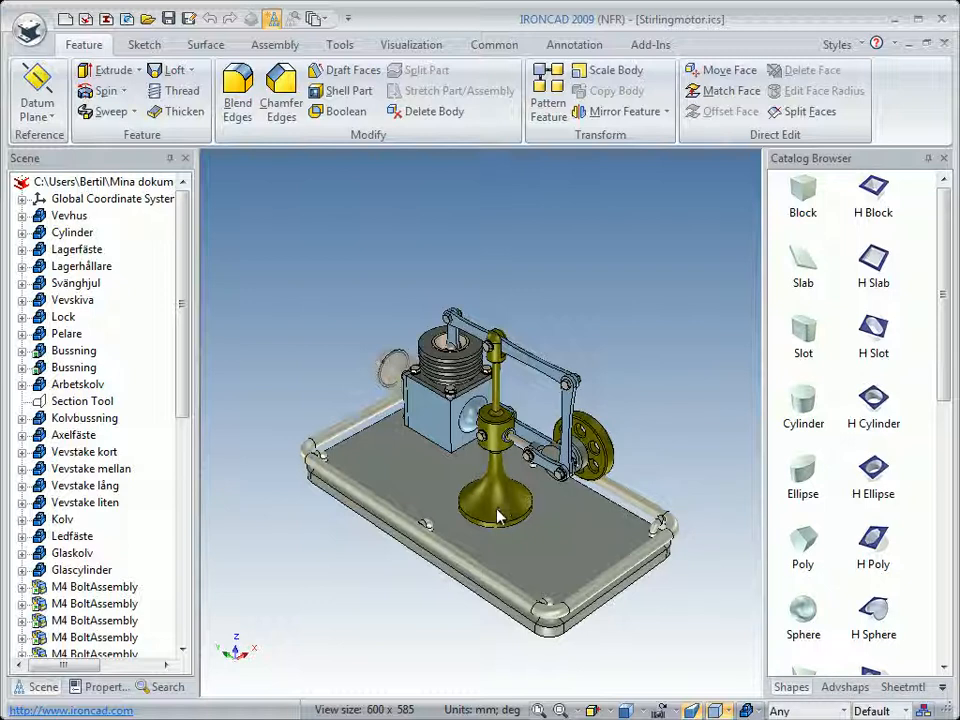
# Step: Assemble the Cylinder and Vevhus parts into a new assembly
pyautogui.moveTo(440, 550); pyautogui.dragTo(404, 456, button='middle')
pyautogui.scroll(6, 390, 476)
pyautogui.keyDown('shift'); pyautogui.moveTo(332, 463); pyautogui.dragTo(431, 465, button='middle'); pyautogui.keyUp('shift')
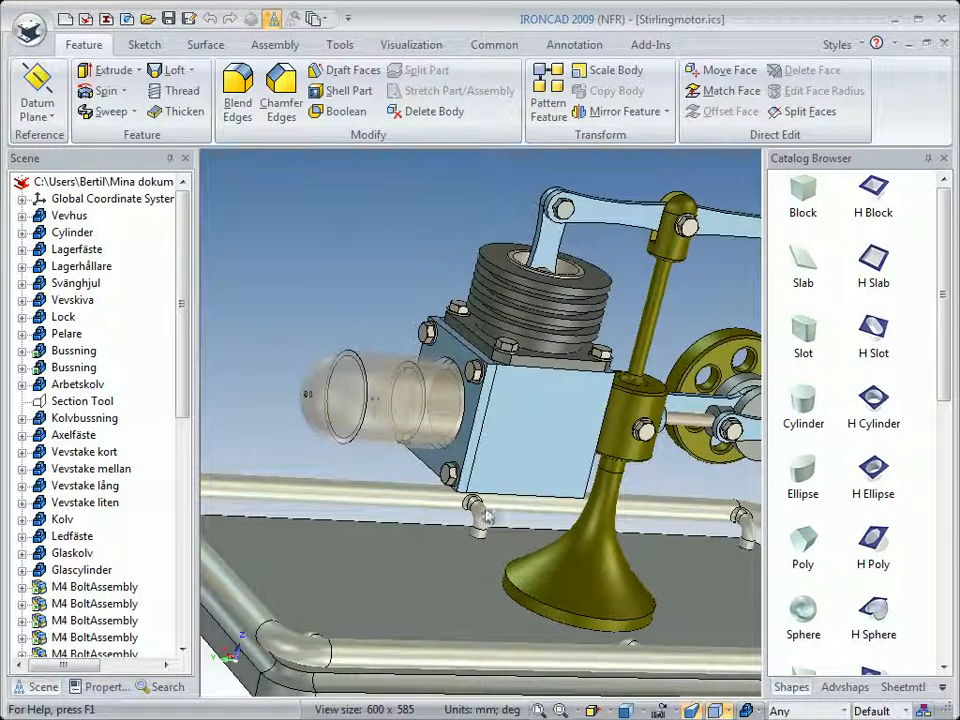
pyautogui.moveTo(307, 309); pyautogui.dragTo(276, 345, button='middle')
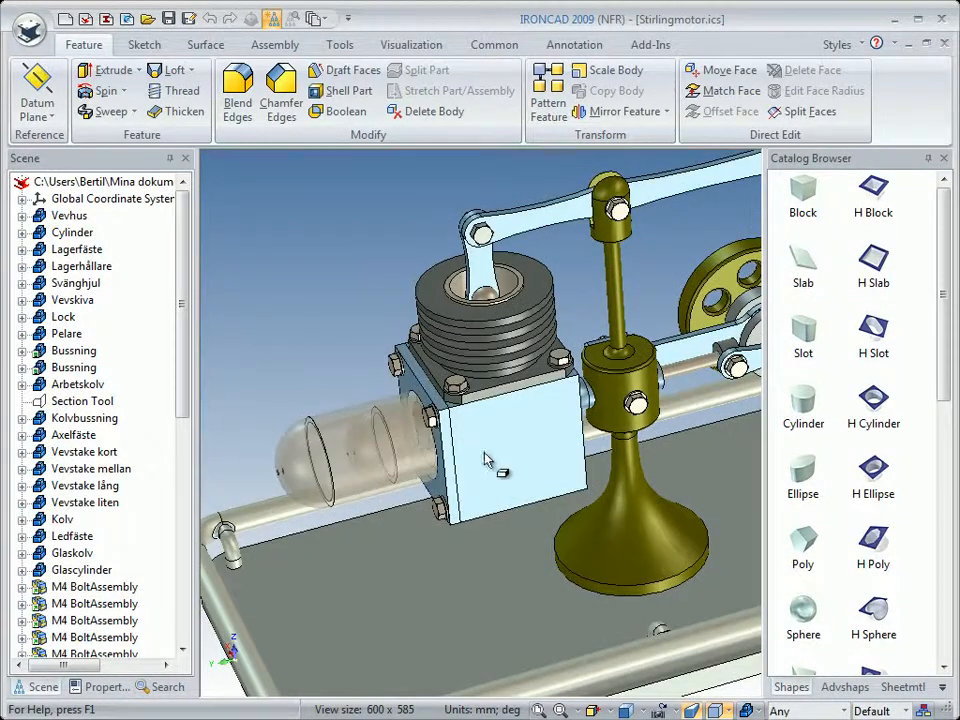
pyautogui.moveTo(480, 453); pyautogui.dragTo(497, 437, button='middle')
pyautogui.keyDown('shift'); pyautogui.moveTo(472, 482); pyautogui.dragTo(458, 476, button='middle'); pyautogui.keyUp('shift')
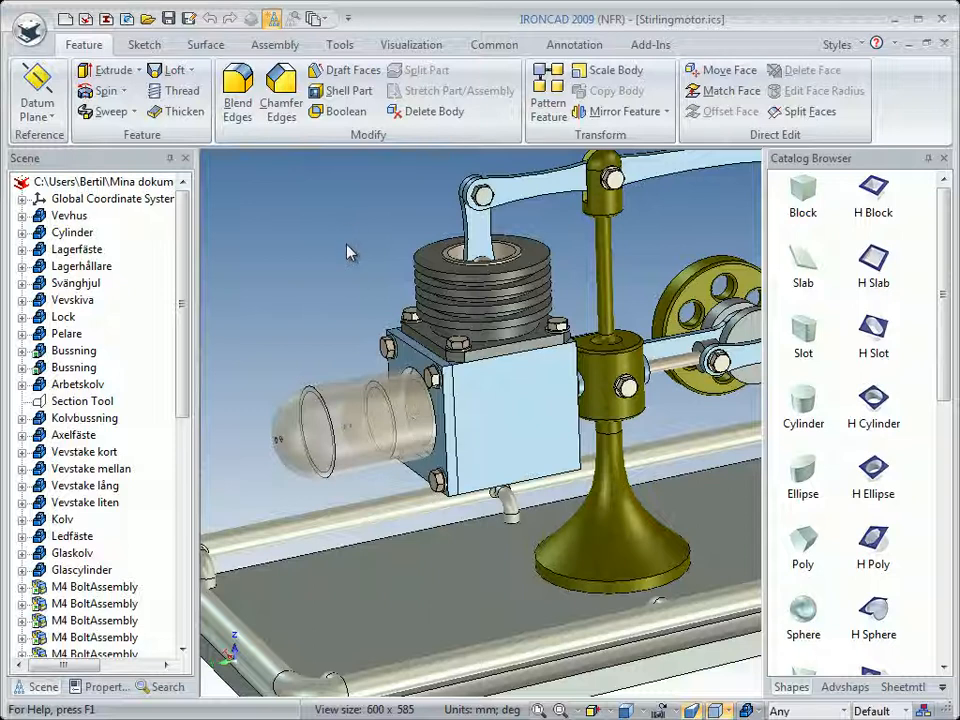
pyautogui.click(276, 45)
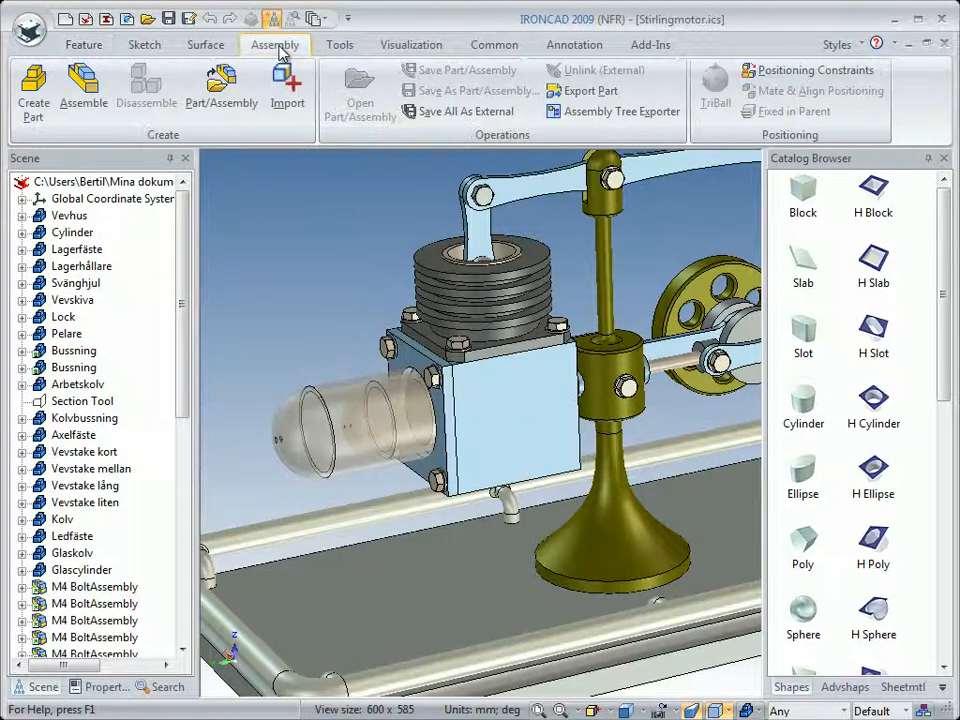
pyautogui.click(86, 97)
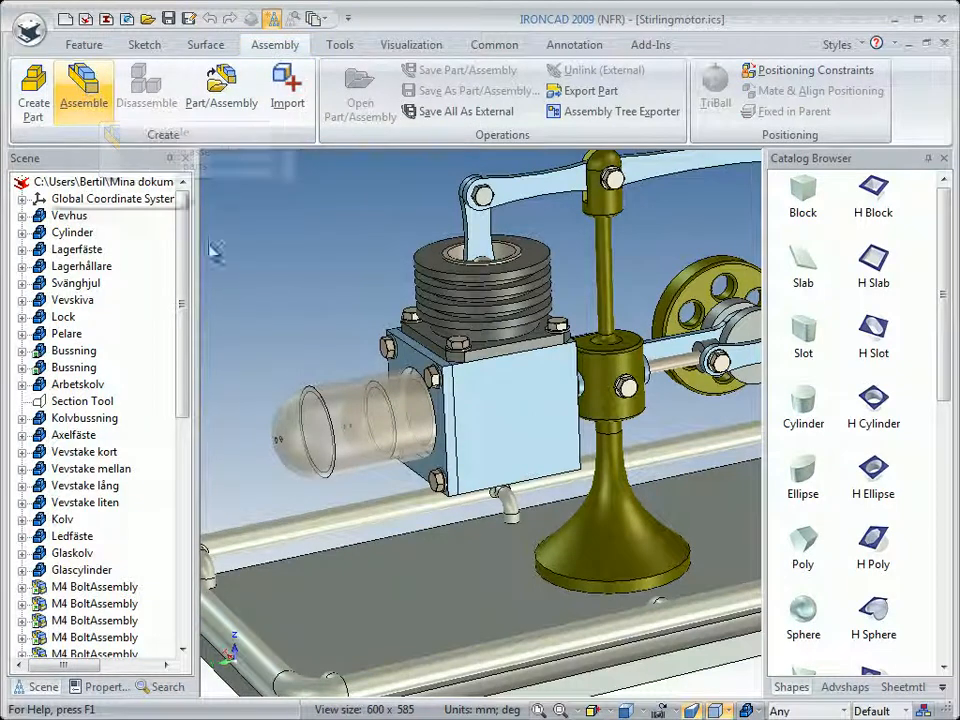
pyautogui.click(496, 308)
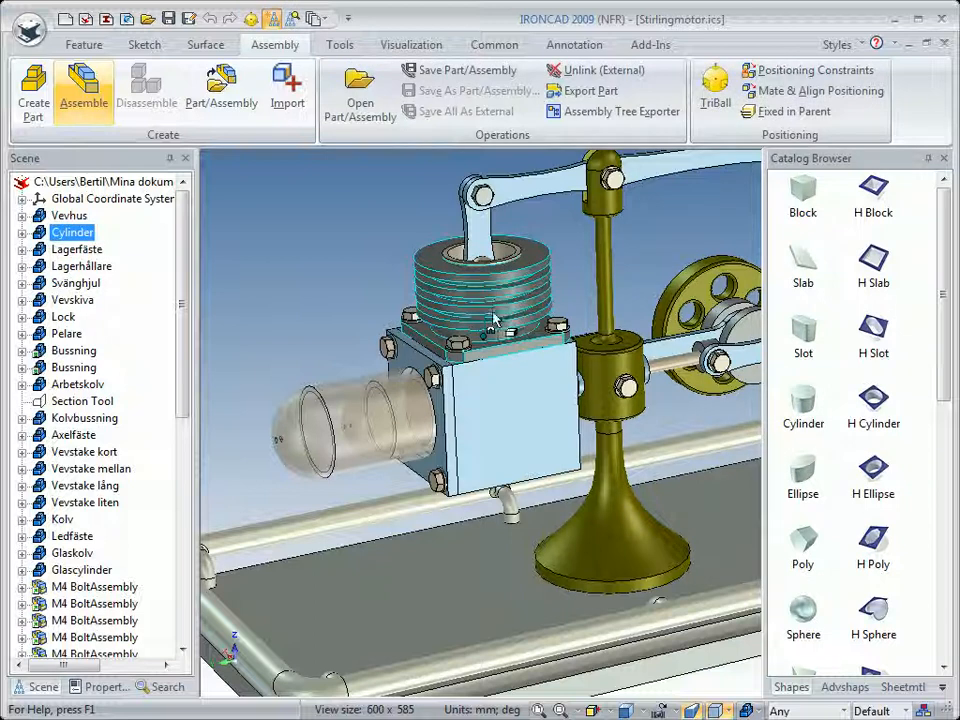
pyautogui.keyDown('shift'); pyautogui.click(511, 418); pyautogui.keyUp('shift')
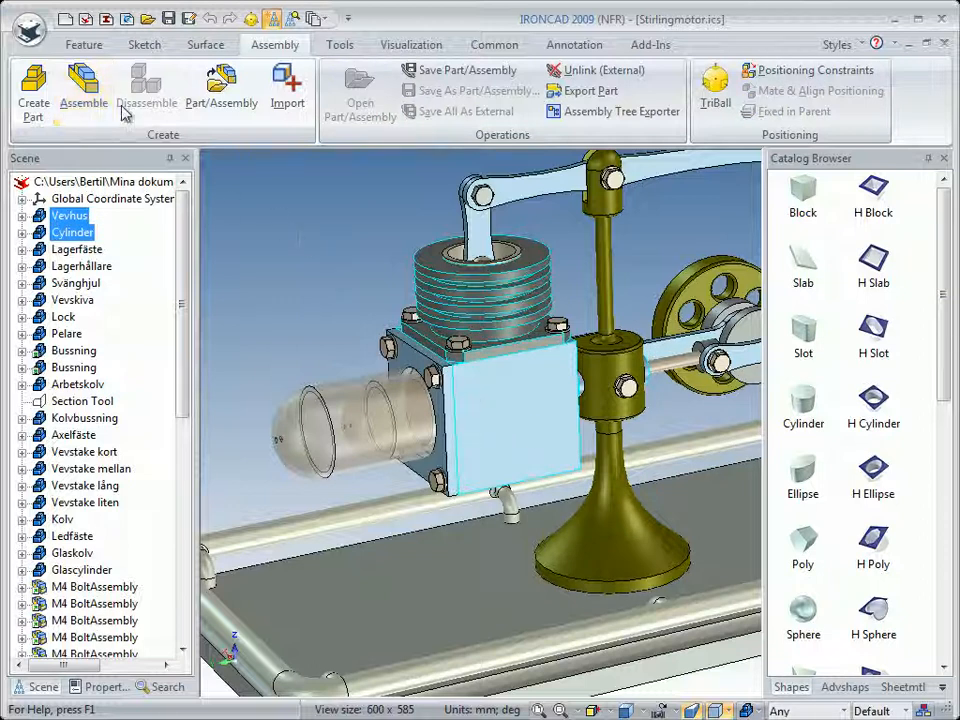
pyautogui.click(88, 96)
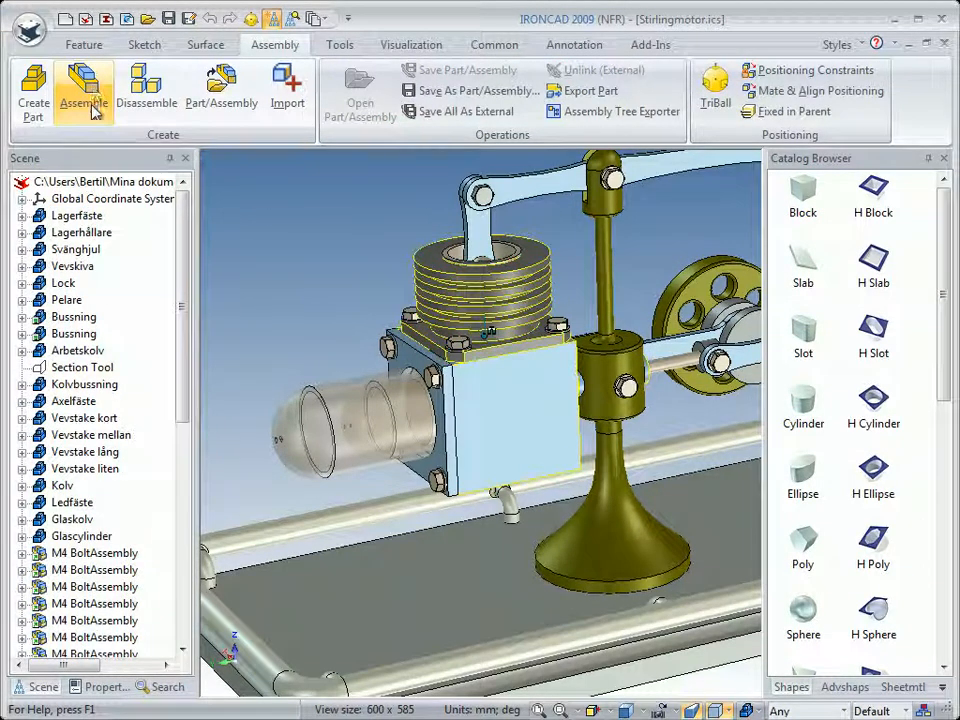
# Step: Move the new assembly up the scene tree, placing it directly above Lagerfäste
pyautogui.moveTo(180, 253); pyautogui.dragTo(184, 463)
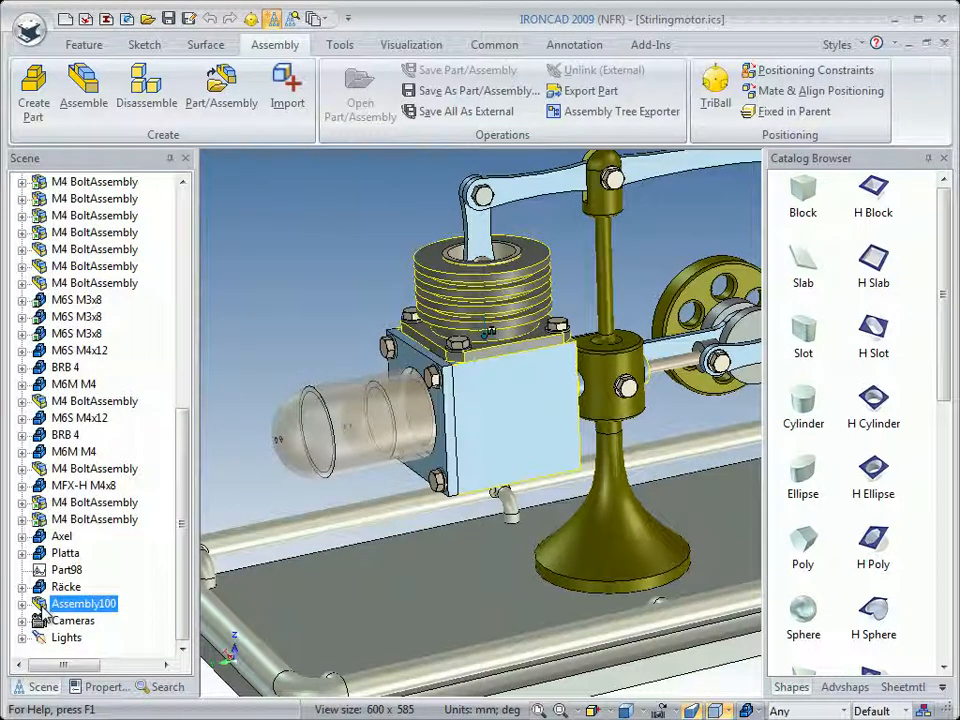
pyautogui.moveTo(40, 604); pyautogui.dragTo(40, 210)
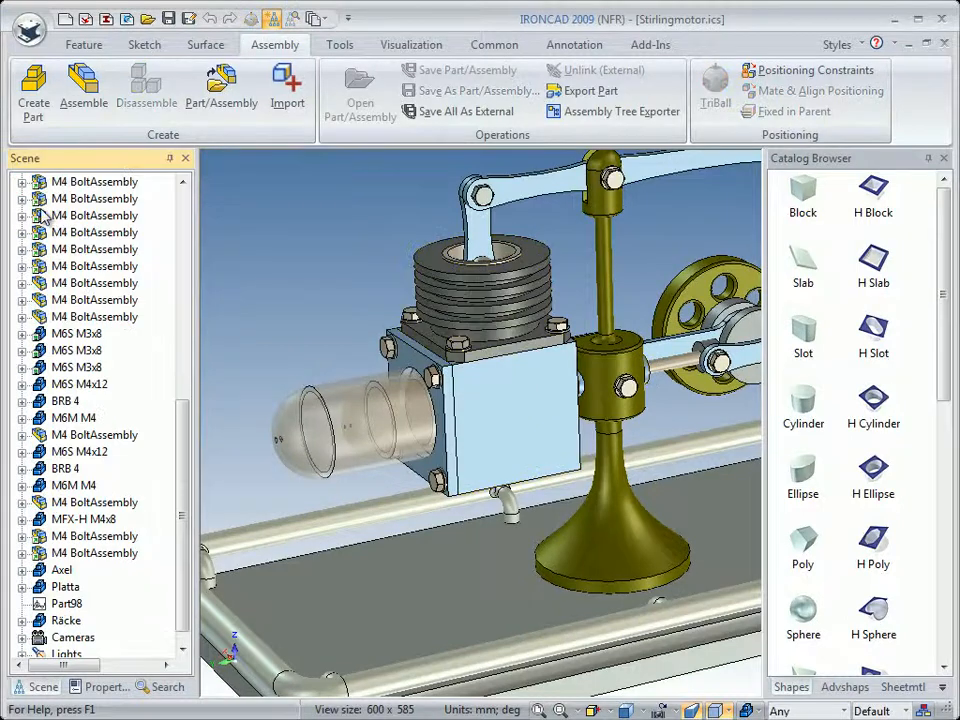
pyautogui.moveTo(183, 447); pyautogui.dragTo(184, 189)
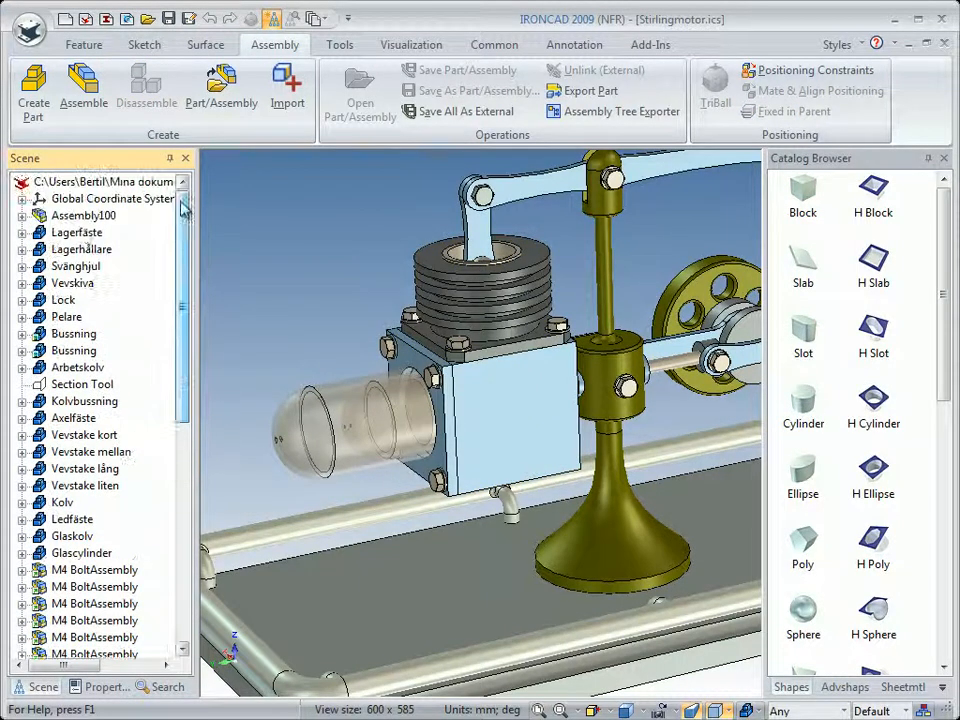
# Step: Set the new assembly's user name to Motor, its part number to 201 and its description to Motor
pyautogui.click(44, 218)
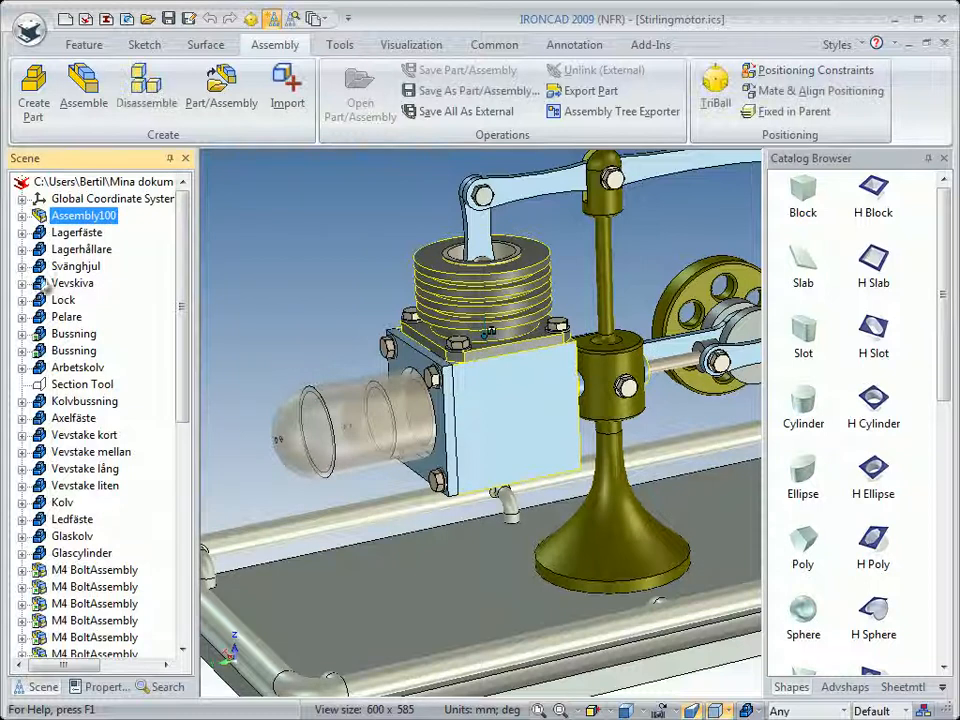
pyautogui.click(105, 687)
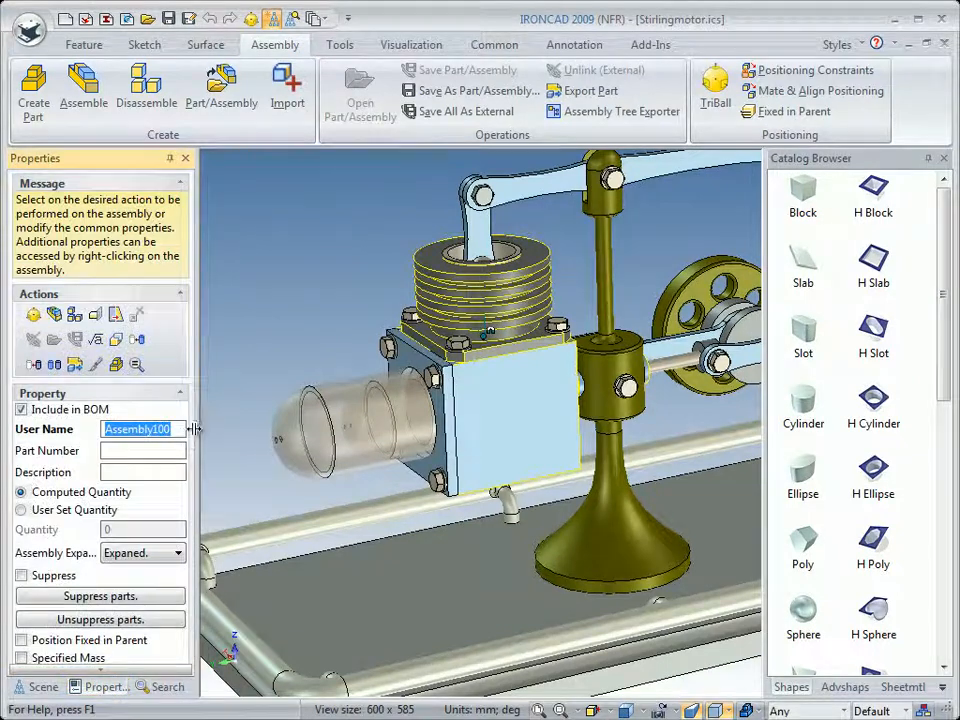
pyautogui.write('Motor')
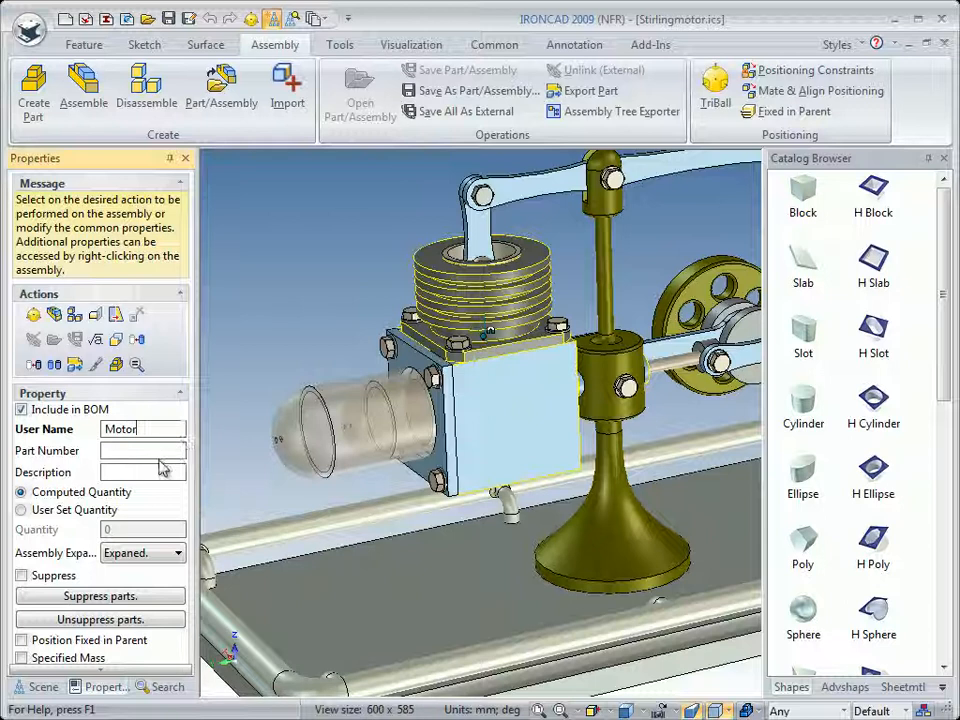
pyautogui.click(151, 451)
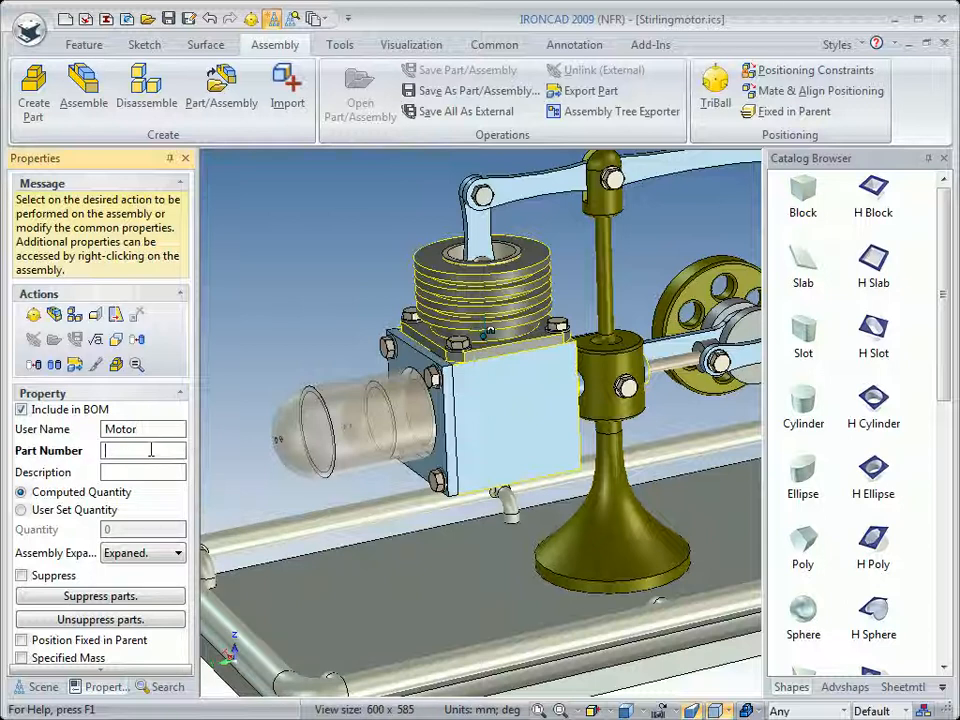
pyautogui.moveTo(142, 430); pyautogui.dragTo(70, 432)
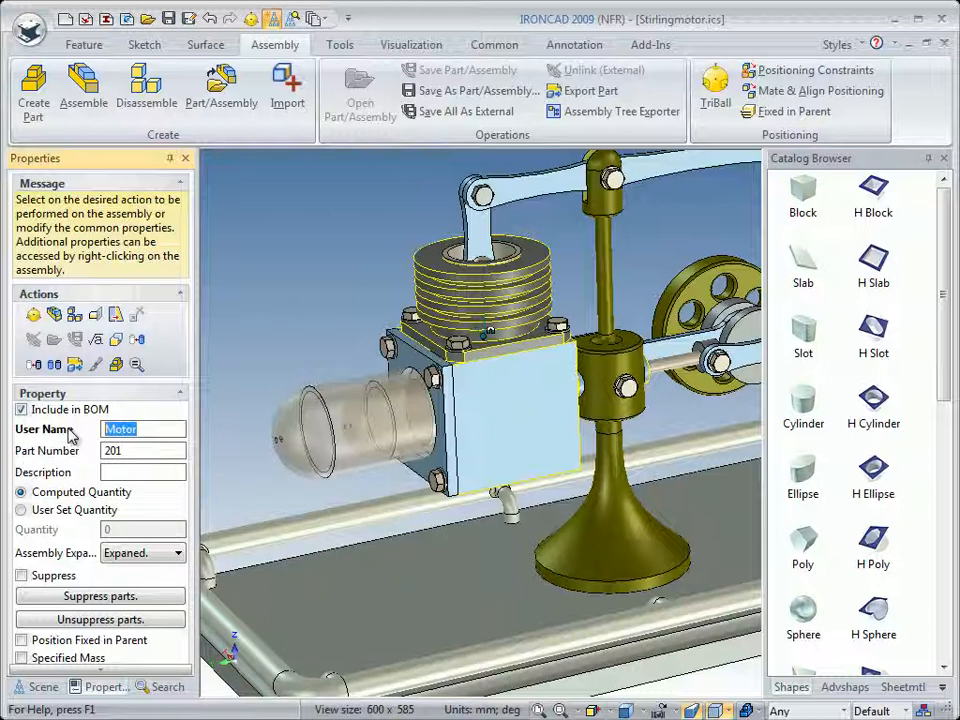
pyautogui.click(124, 473)
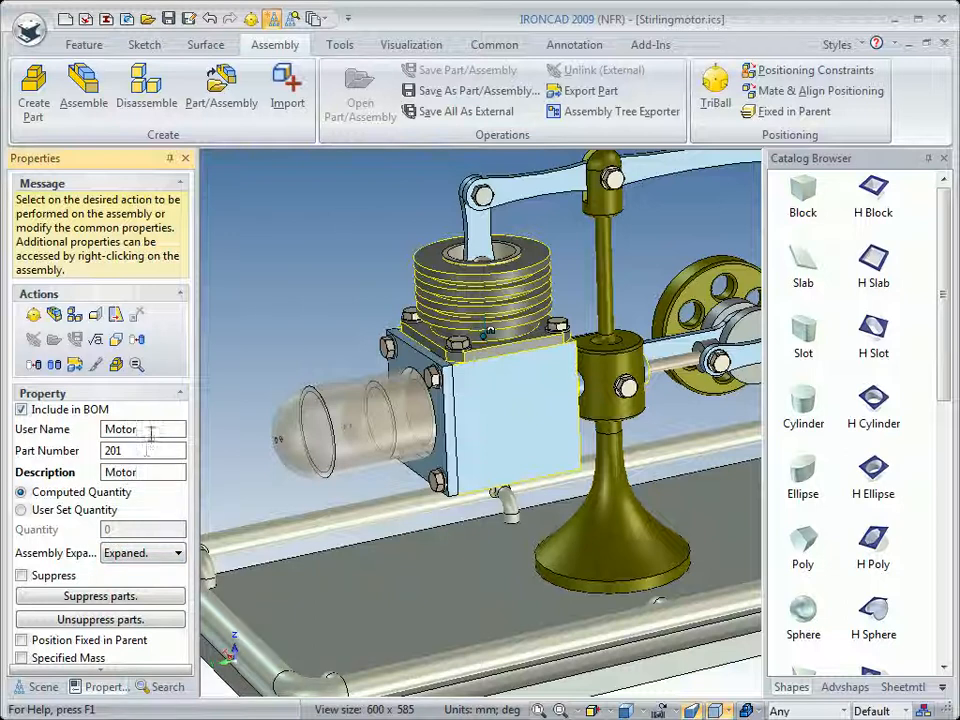
pyautogui.click(42, 687)
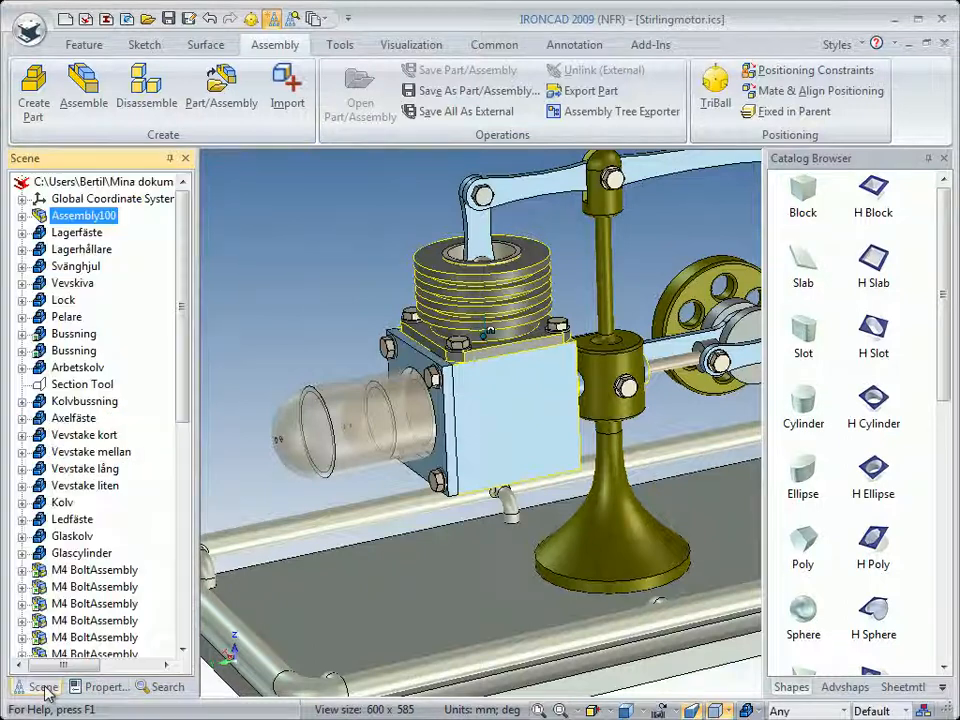
pyautogui.click(330, 347)
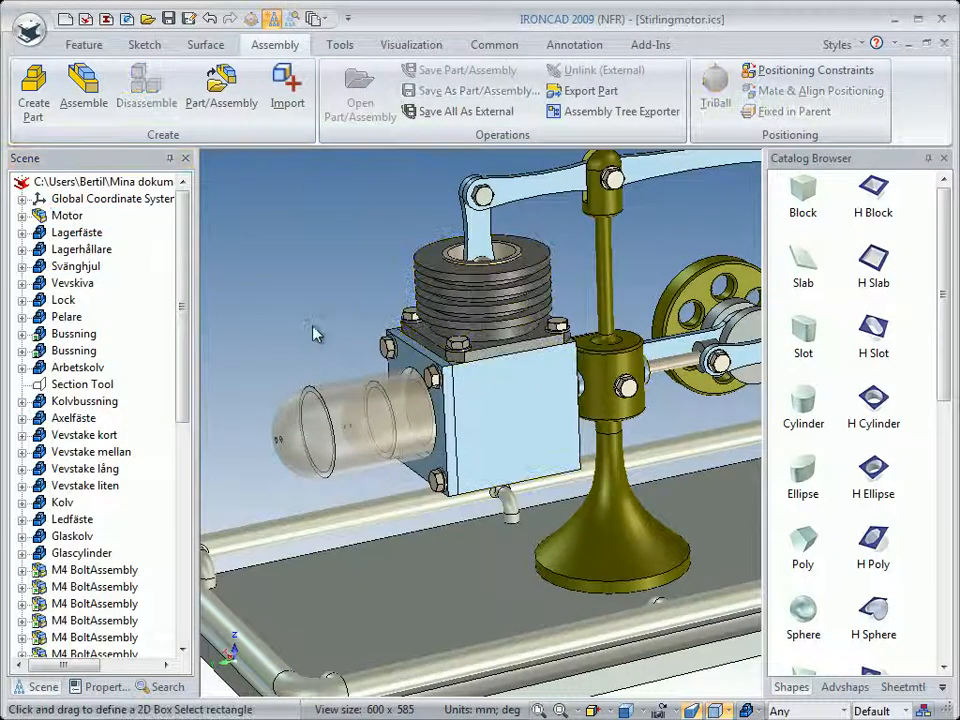
# Step: Expand the Motor assembly in the scene tree and check which model parts its Cylinder and Vevhus entries refer to
pyautogui.click(62, 216)
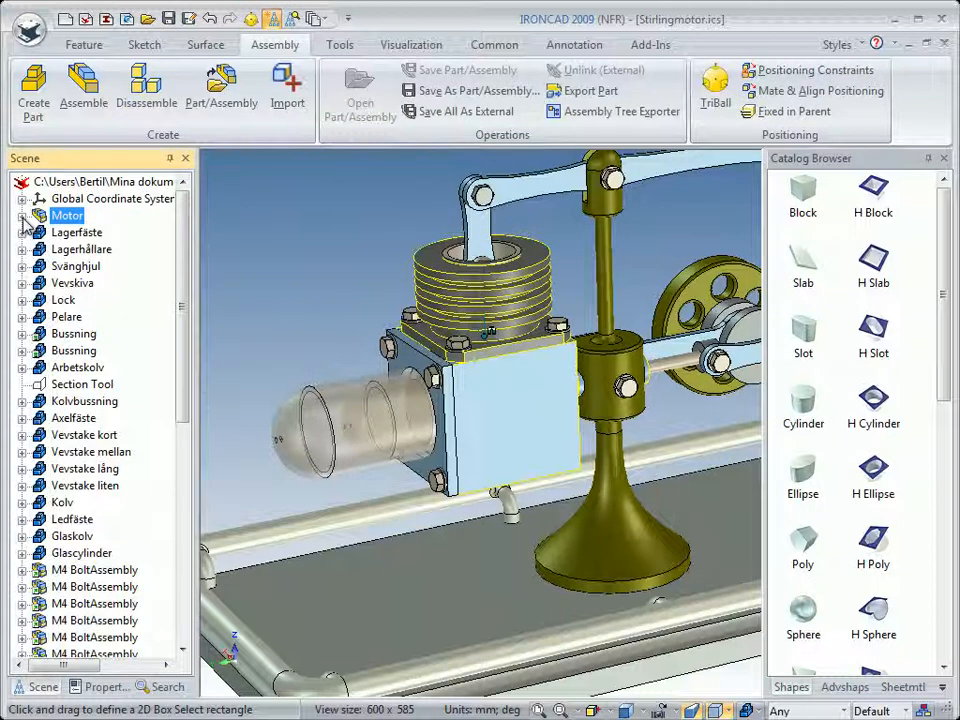
pyautogui.click(22, 217)
pyautogui.click(62, 233)
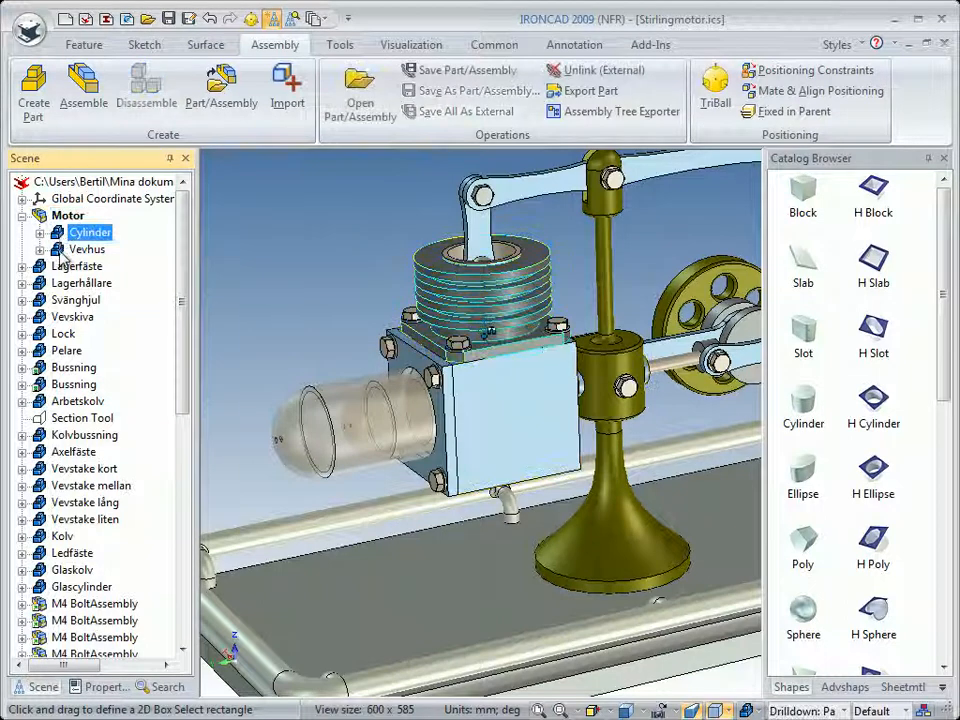
pyautogui.click(63, 250)
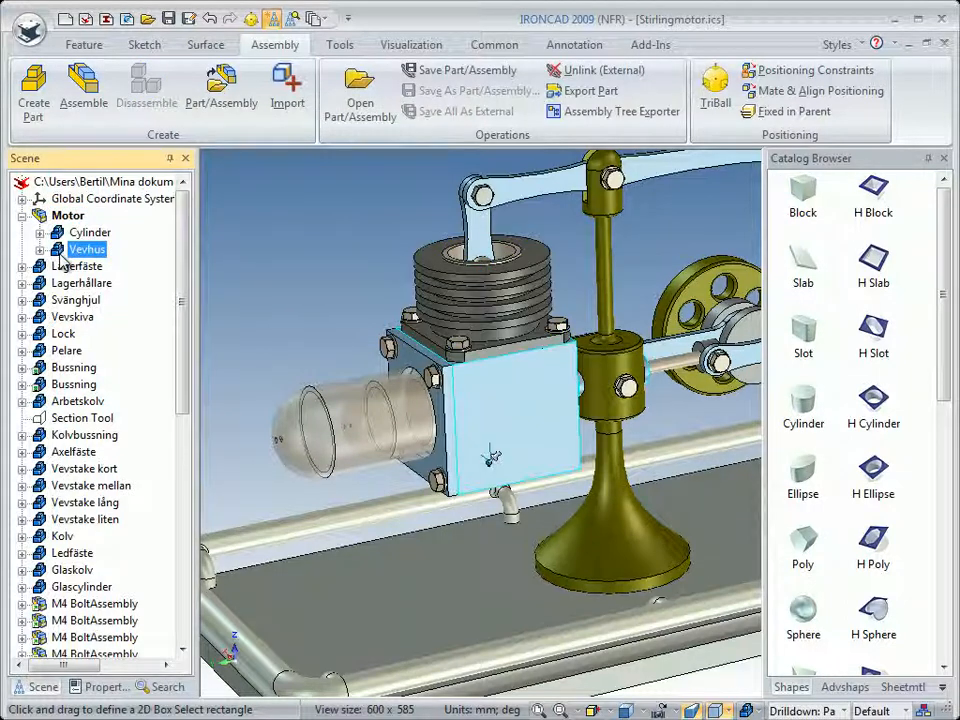
# Step: Move the Lock part, the cover plate beside the glass cylinder, into the Motor assembly in the scene tree
pyautogui.click(449, 447)
pyautogui.moveTo(546, 454); pyautogui.dragTo(575, 398, button='middle')
pyautogui.moveTo(354, 472); pyautogui.dragTo(458, 455, button='middle')
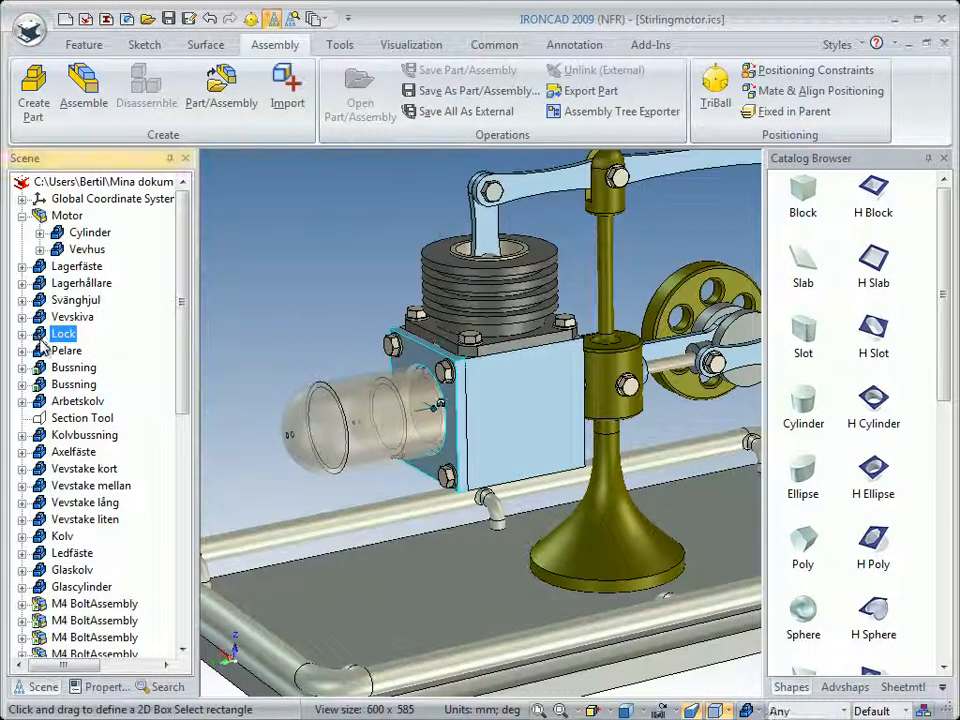
pyautogui.moveTo(37, 339); pyautogui.dragTo(63, 219)
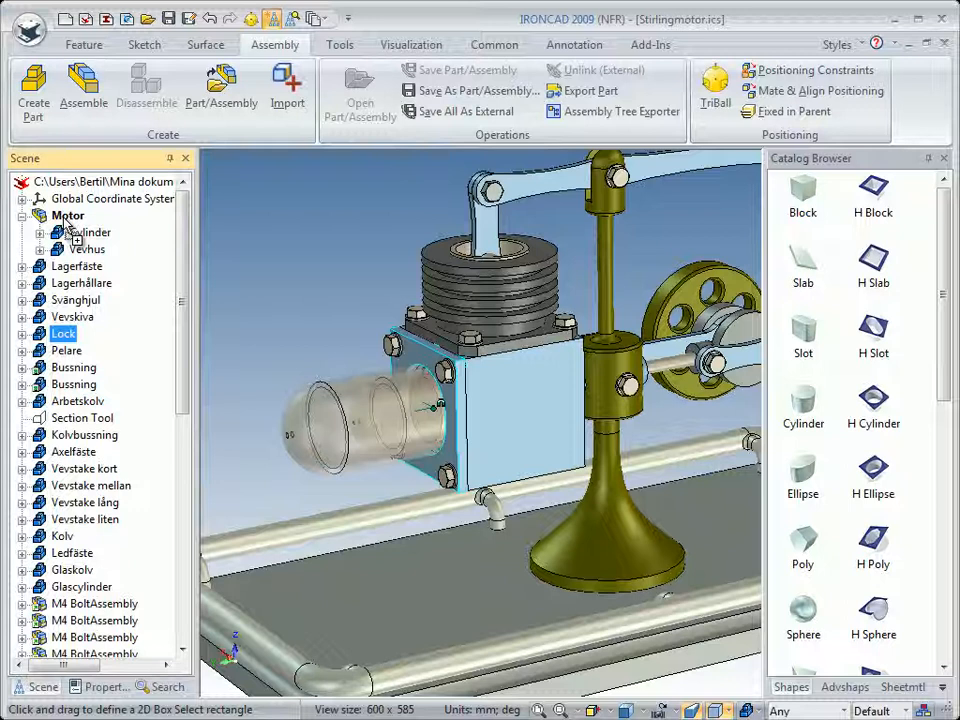
pyautogui.moveTo(64, 218); pyautogui.dragTo(64, 220)
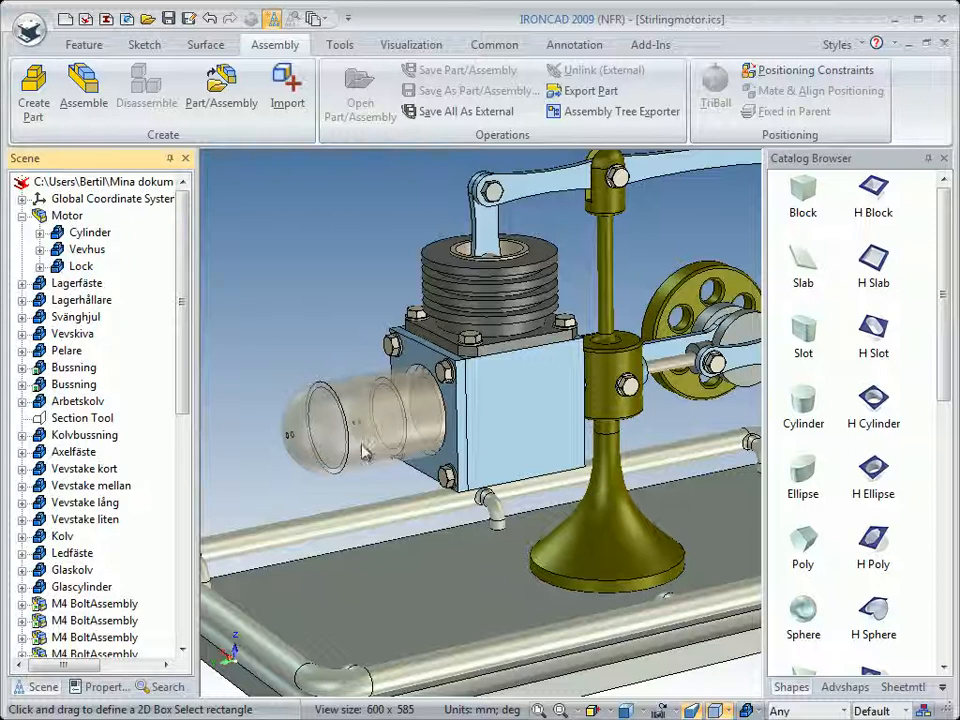
# Step: Move the Kolvbussning and Arbetskolv parts into the Motor assembly in the scene tree
pyautogui.click(46, 441)
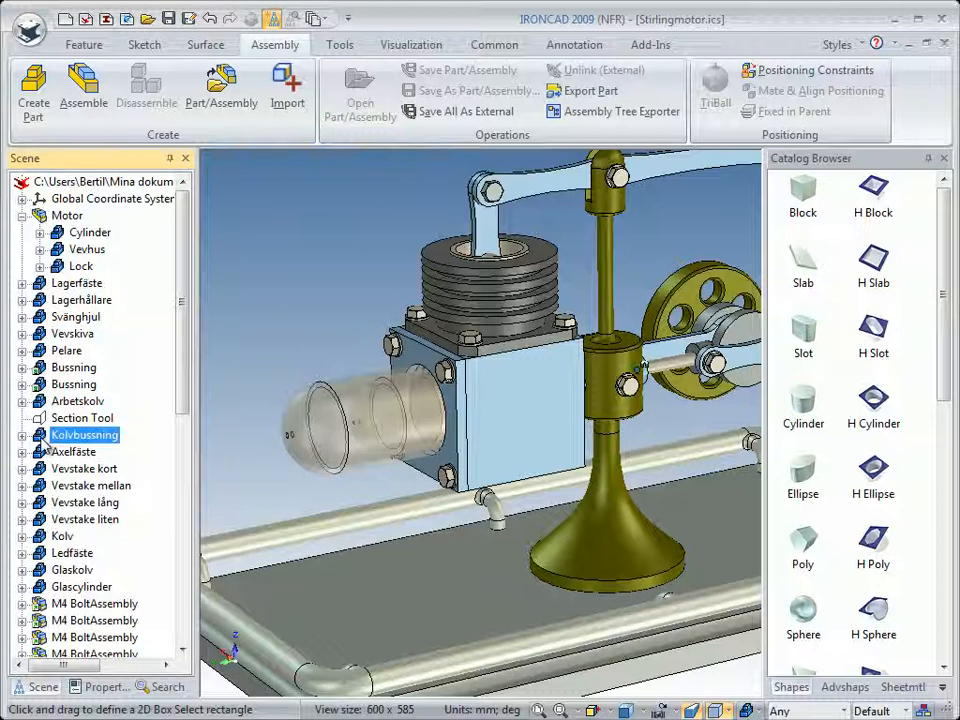
pyautogui.moveTo(46, 441); pyautogui.dragTo(60, 216)
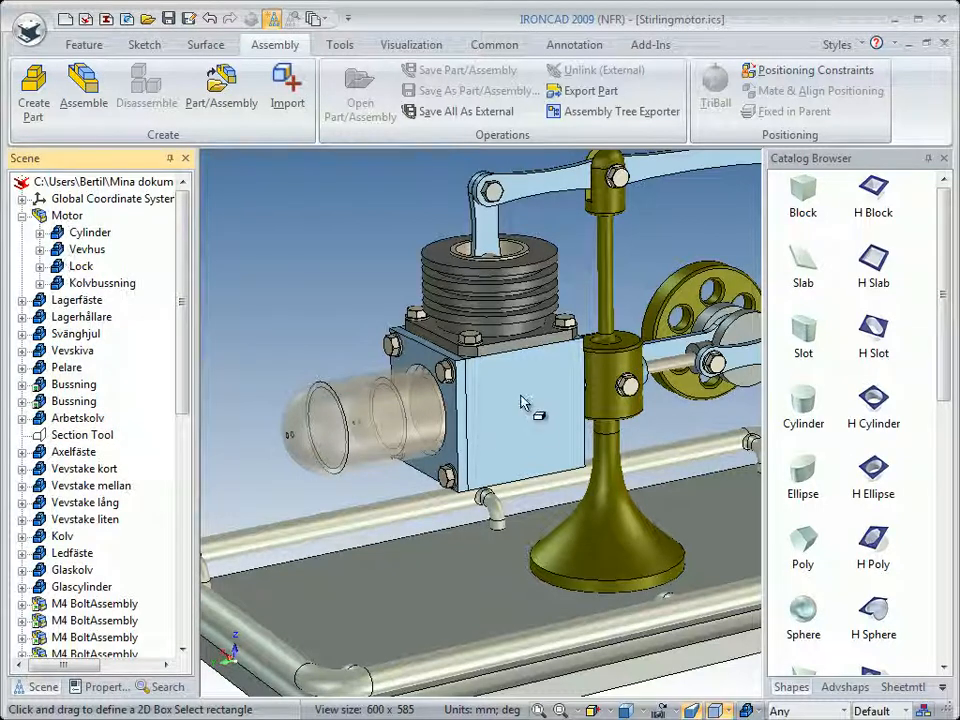
pyautogui.click(665, 366)
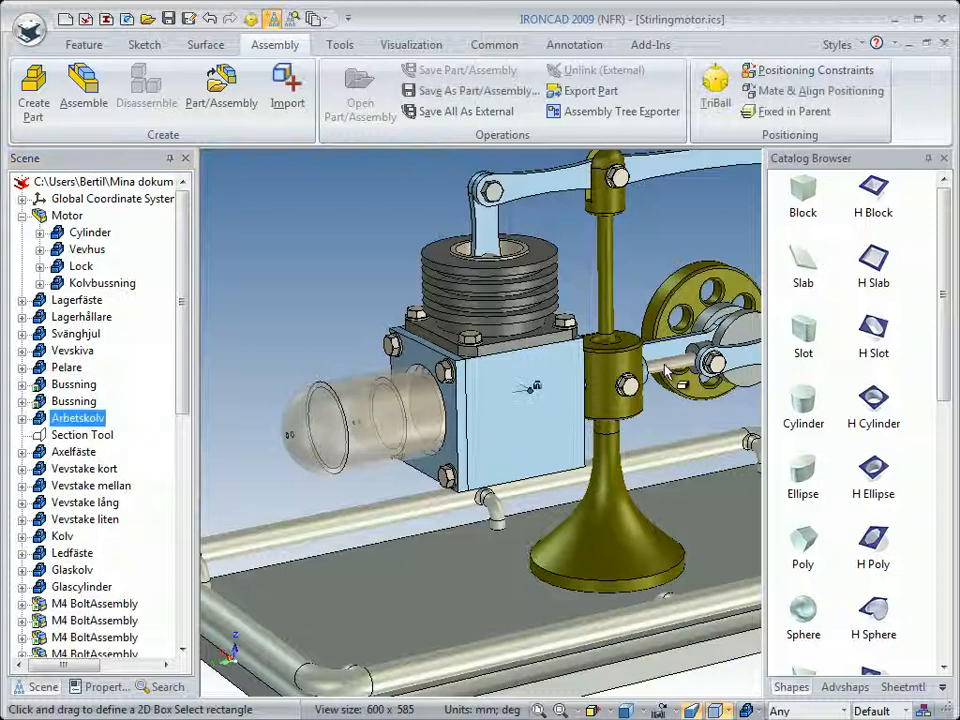
pyautogui.moveTo(589, 433); pyautogui.dragTo(655, 398, button='middle')
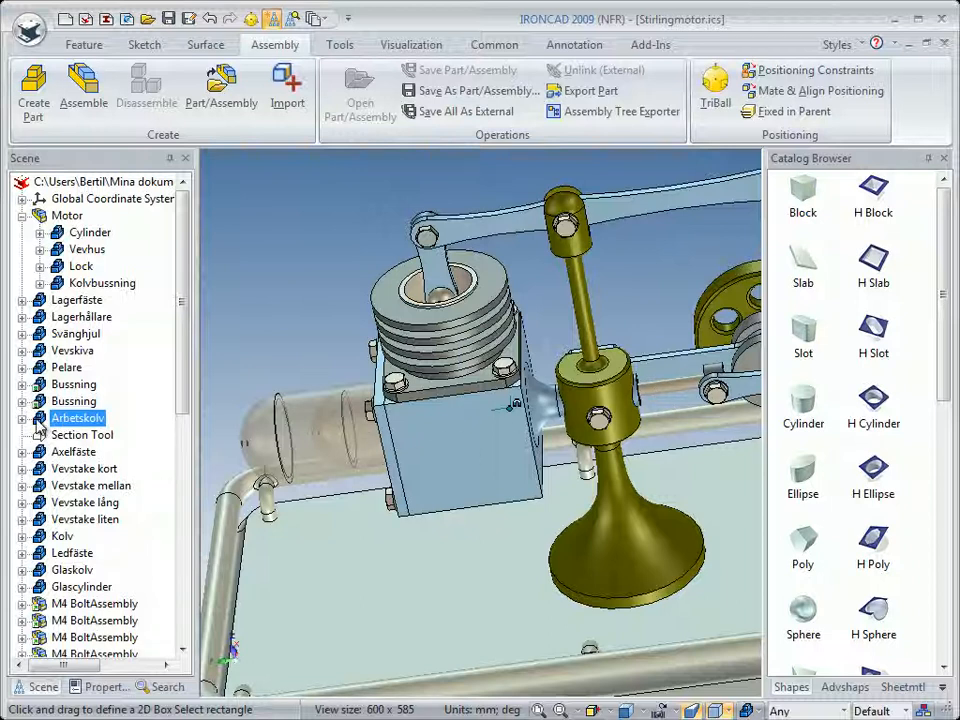
pyautogui.moveTo(40, 424); pyautogui.dragTo(69, 219)
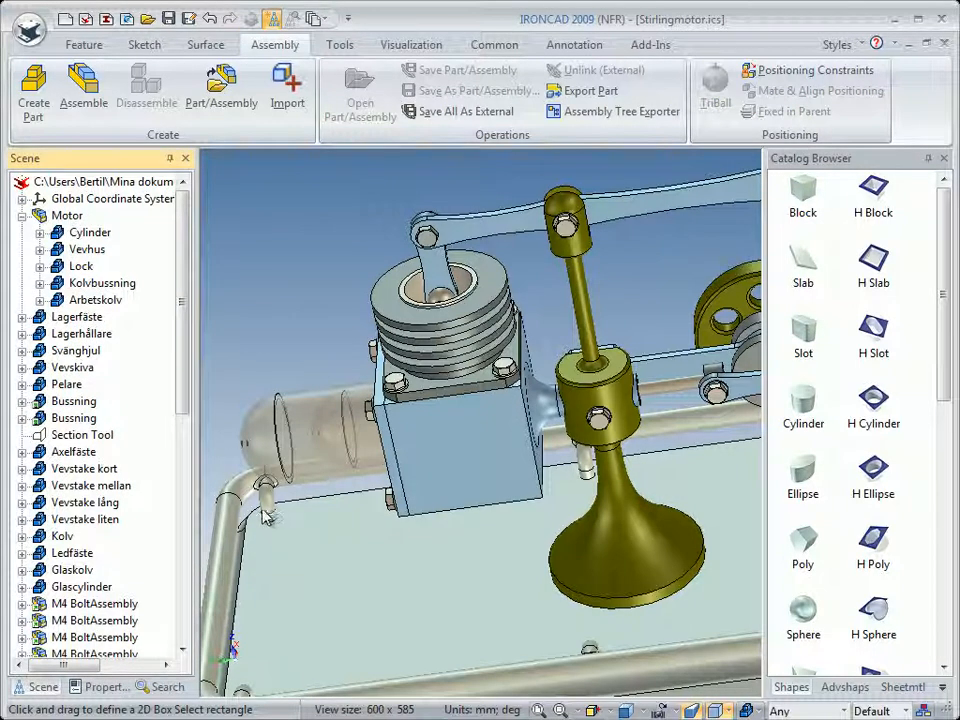
# Step: Move the four M4 BoltAssembly entries that fasten the finned cylinder's flange into the Motor assembly in the scene tree
pyautogui.moveTo(265, 515); pyautogui.dragTo(307, 521, button='middle')
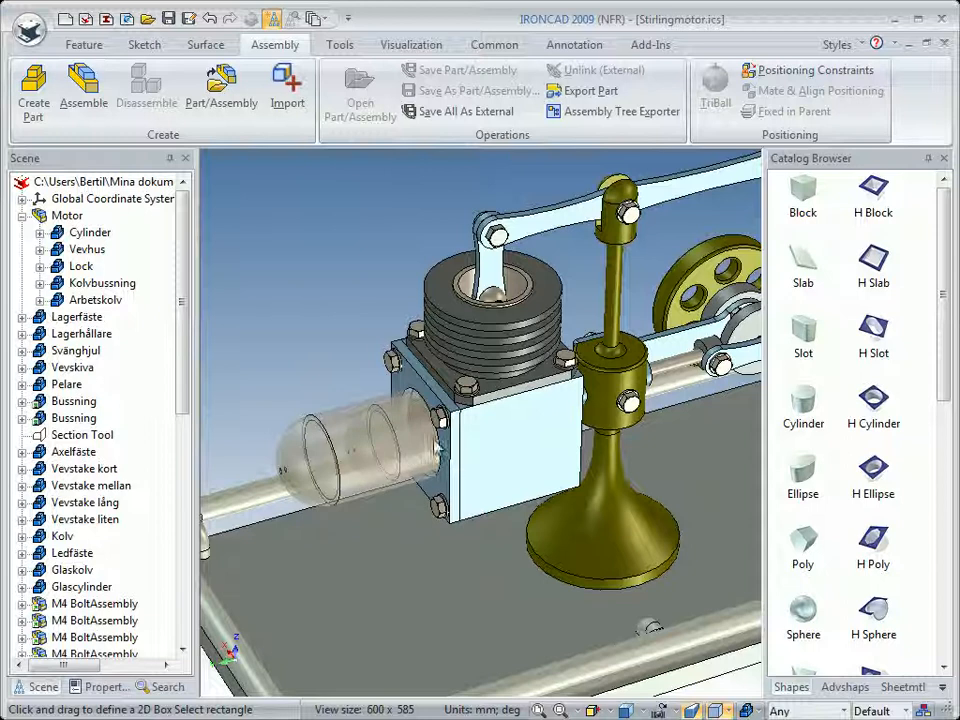
pyautogui.click(467, 389)
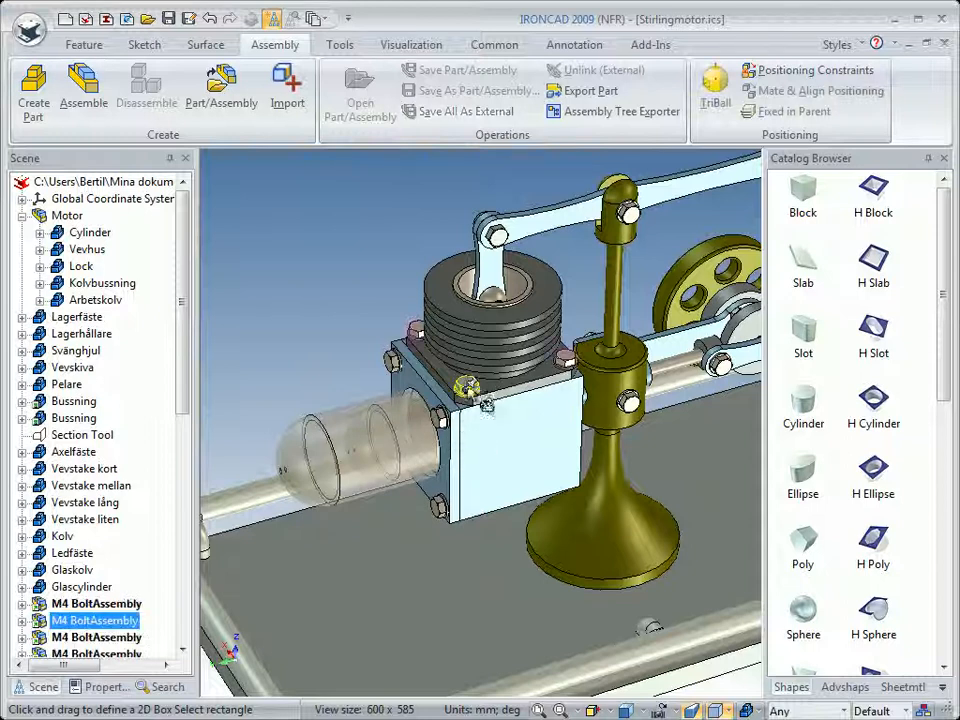
pyautogui.keyDown('shift'); pyautogui.click(566, 366); pyautogui.keyUp('shift')
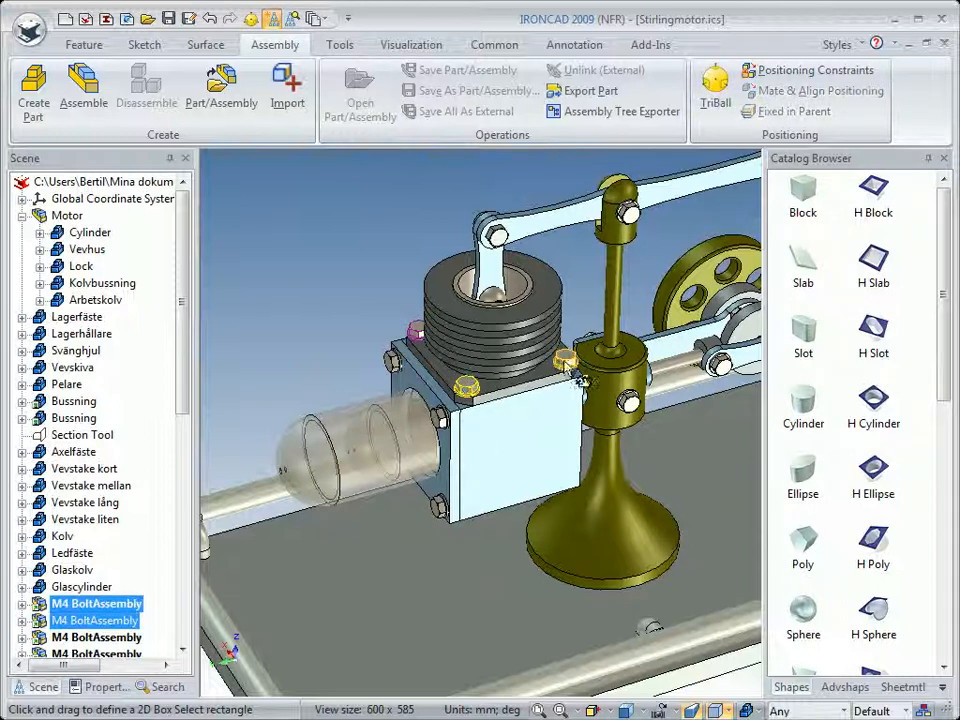
pyautogui.keyDown('shift'); pyautogui.click(416, 332); pyautogui.keyUp('shift')
pyautogui.moveTo(388, 360); pyautogui.dragTo(528, 388, button='middle')
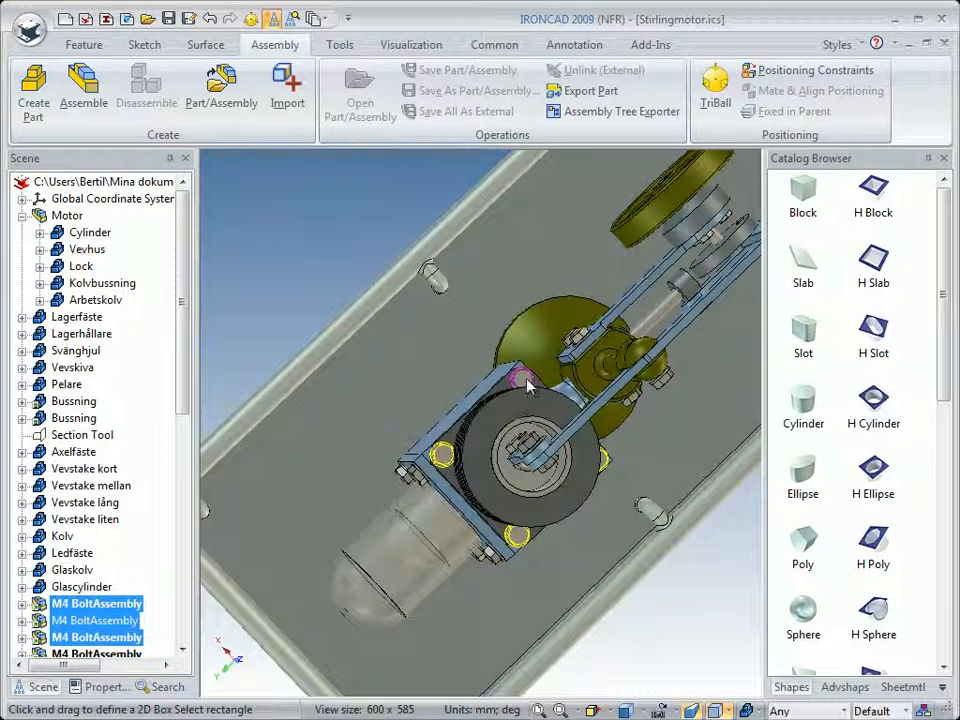
pyautogui.keyDown('shift'); pyautogui.click(528, 388); pyautogui.keyUp('shift')
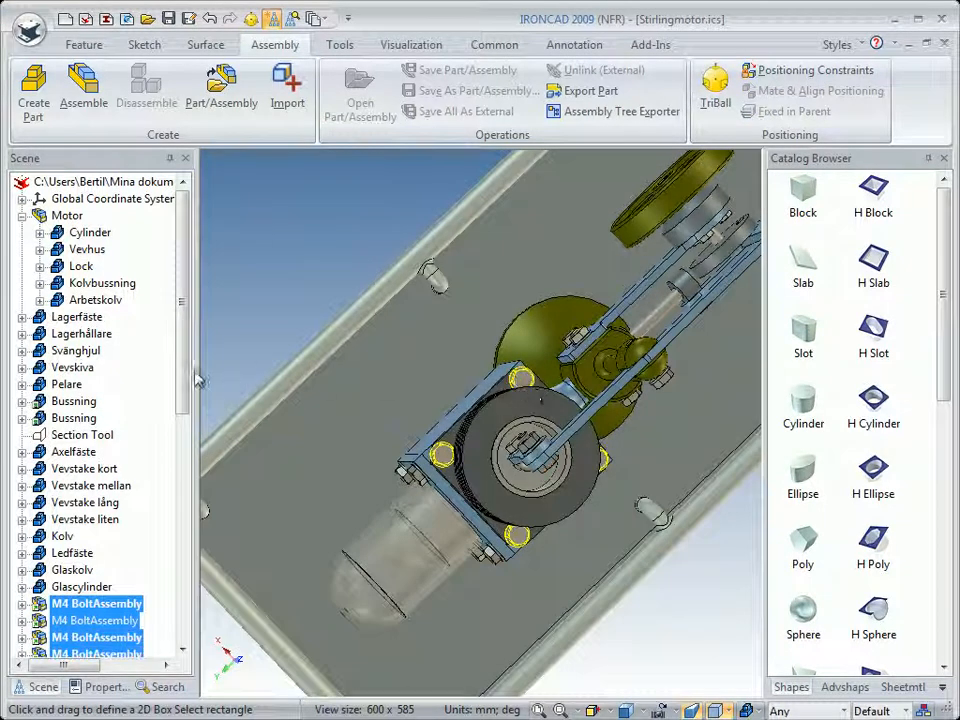
pyautogui.moveTo(189, 381)
pyautogui.mouseDown()
pyautogui.moveTo(189, 403)
pyautogui.moveTo(193, 392)
pyautogui.mouseUp()
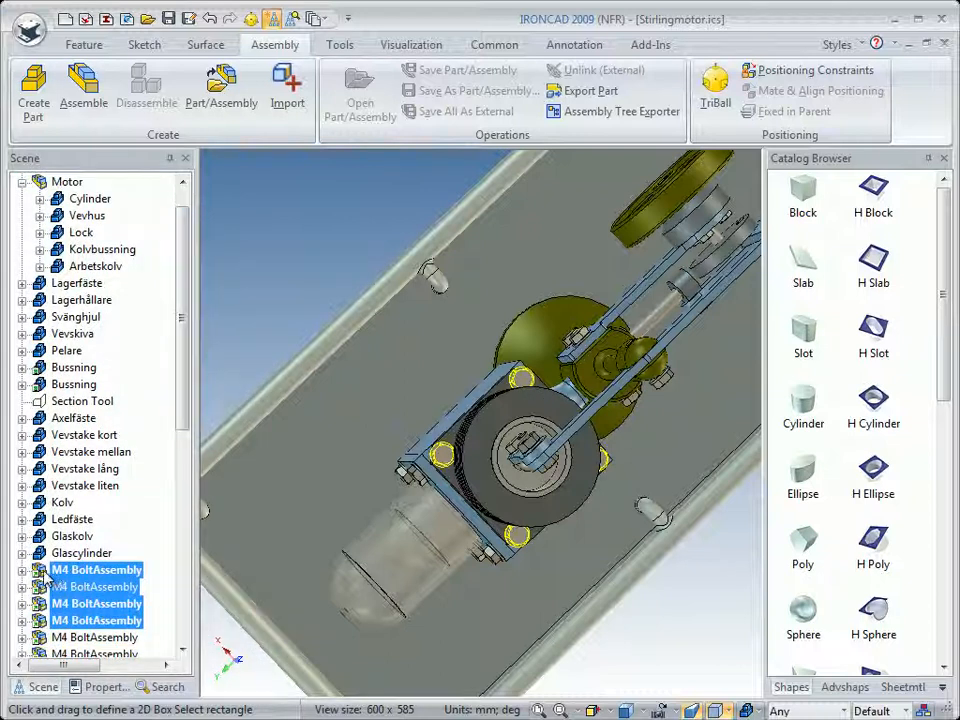
pyautogui.moveTo(56, 572); pyautogui.dragTo(68, 222)
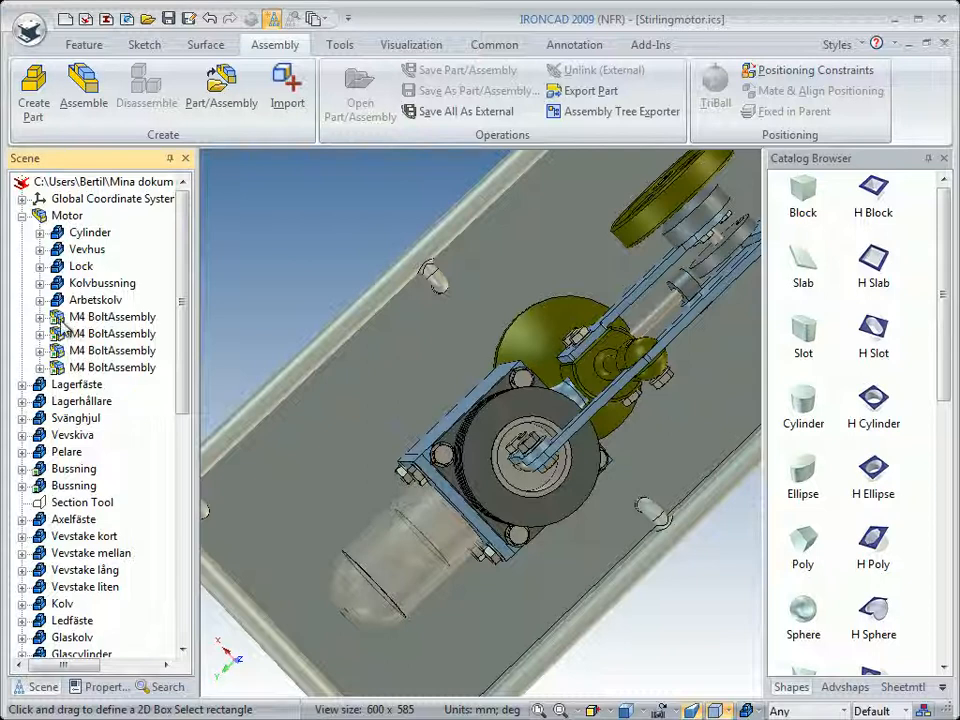
# Step: Move the four M4 BoltAssembly entries that fasten the plate around the glass cylinder into the Motor assembly
pyautogui.moveTo(181, 345); pyautogui.dragTo(175, 453)
pyautogui.moveTo(495, 685); pyautogui.dragTo(544, 420, button='middle')
pyautogui.click(546, 420)
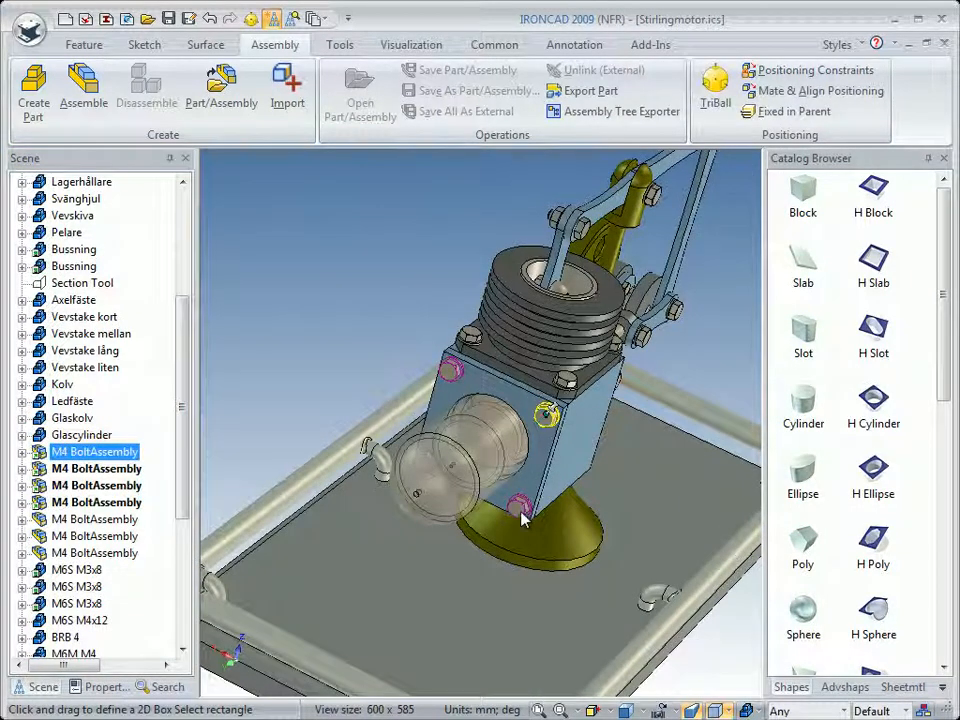
pyautogui.keyDown('shift'); pyautogui.click(521, 511); pyautogui.keyUp('shift')
pyautogui.keyDown('shift'); pyautogui.click(450, 371); pyautogui.keyUp('shift')
pyautogui.moveTo(425, 482); pyautogui.dragTo(463, 473, button='middle')
pyautogui.keyDown('shift'); pyautogui.click(463, 473); pyautogui.keyUp('shift')
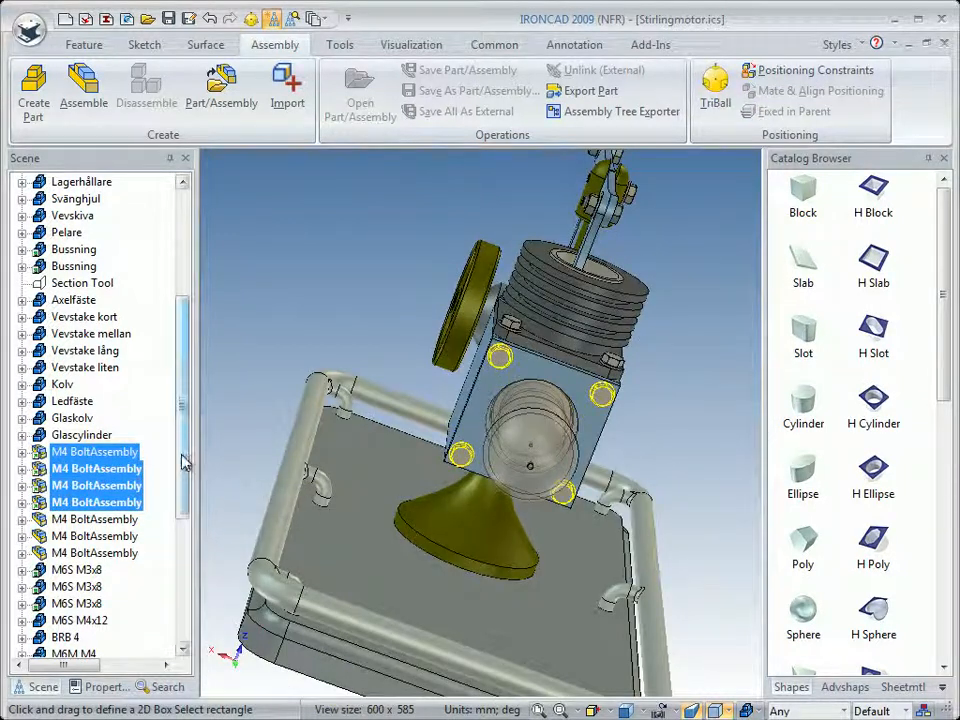
pyautogui.scroll(1, 165, 458)
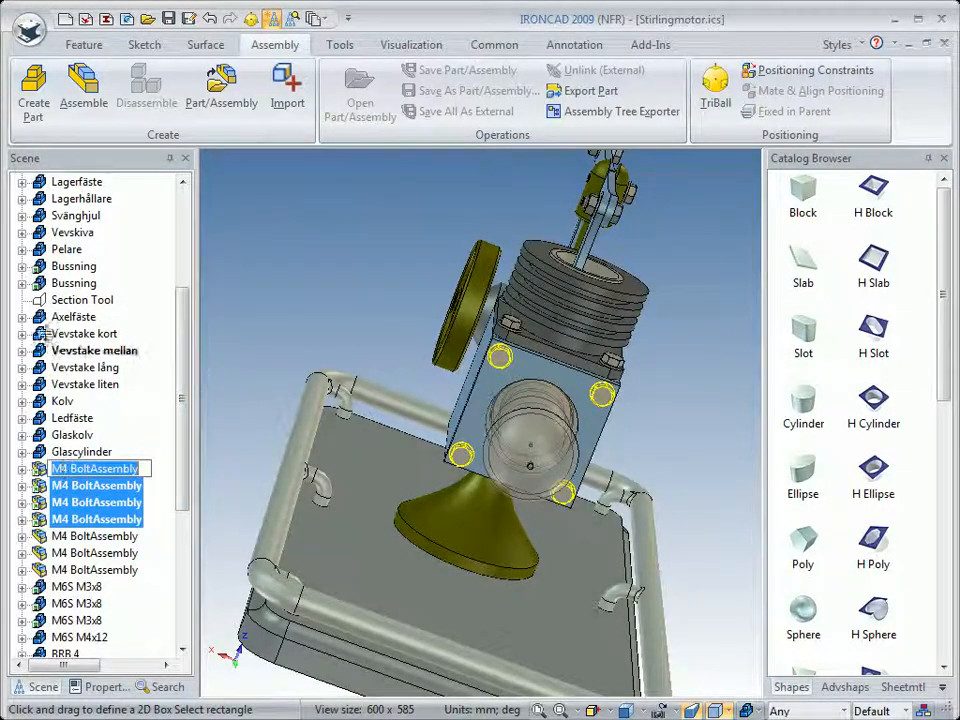
pyautogui.scroll(4, 60, 278)
pyautogui.moveTo(57, 264); pyautogui.dragTo(71, 217)
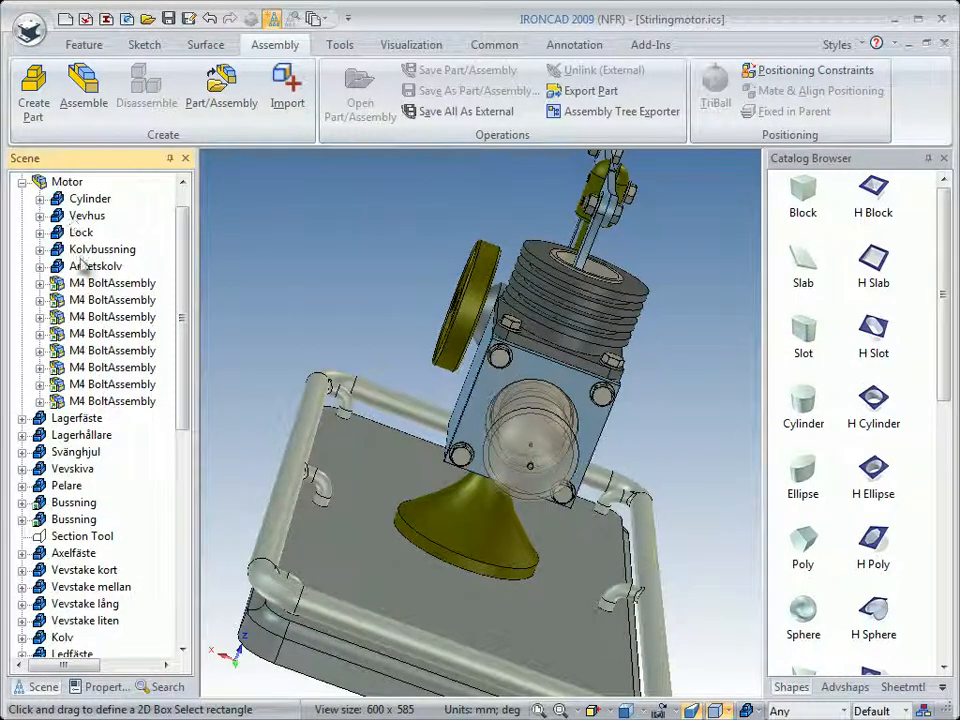
# Step: Select the Motor assembly and check in the model which engine parts it does and does not include
pyautogui.moveTo(249, 531); pyautogui.dragTo(220, 500, button='middle')
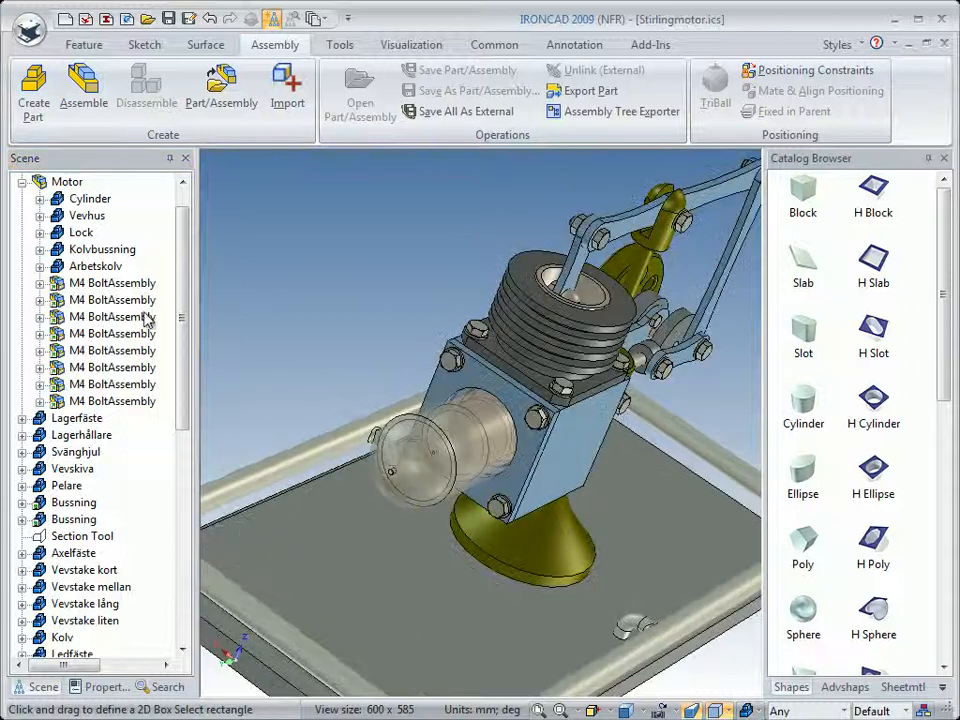
pyautogui.click(60, 182)
pyautogui.moveTo(439, 578); pyautogui.dragTo(405, 458, button='middle')
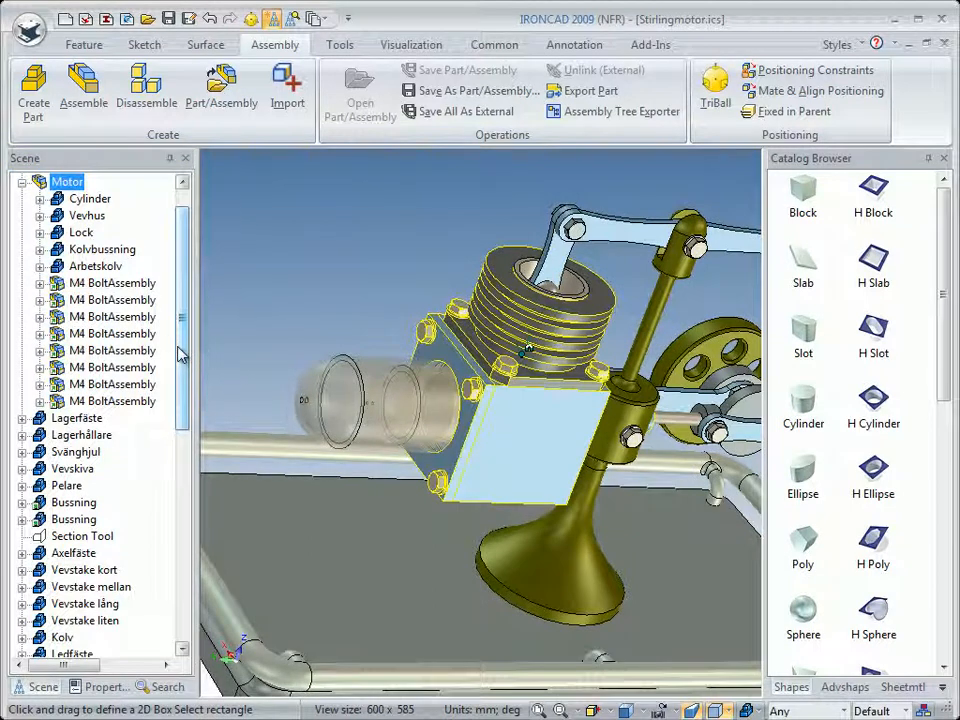
pyautogui.moveTo(182, 358); pyautogui.dragTo(182, 340)
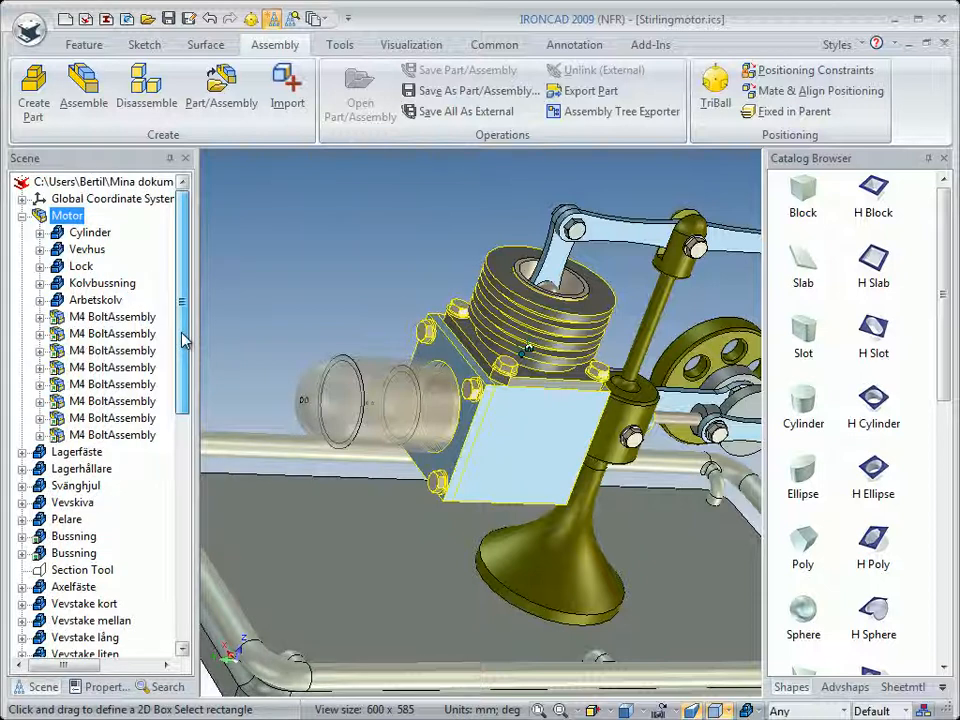
# Step: Move the Glaskolv and Glascylinder parts together into the Motor assembly in the scene tree
pyautogui.click(343, 392)
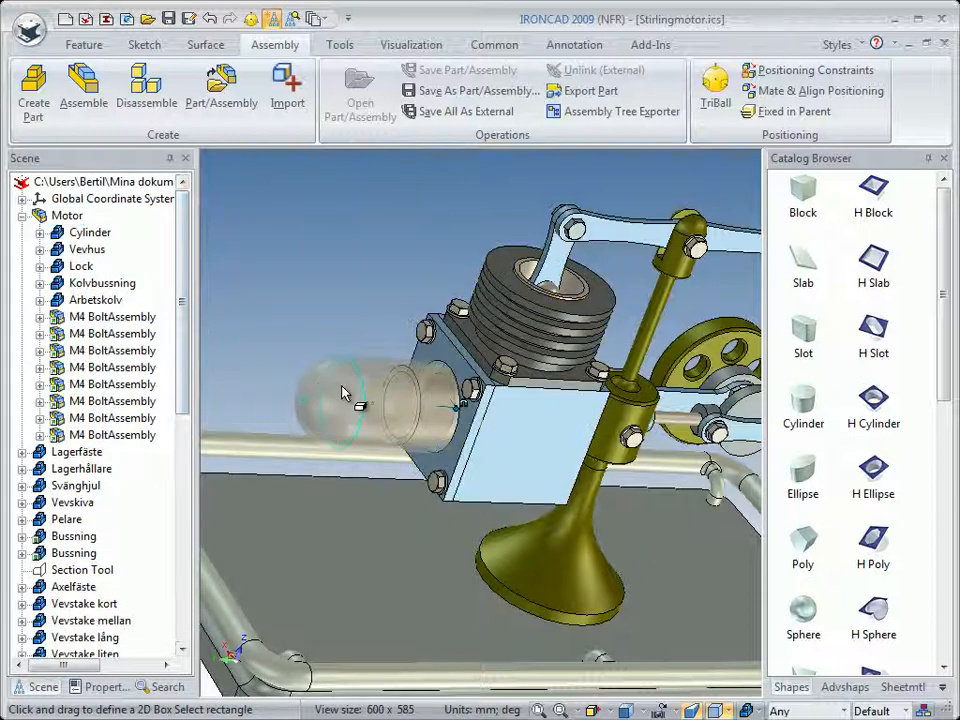
pyautogui.moveTo(188, 366); pyautogui.dragTo(178, 470)
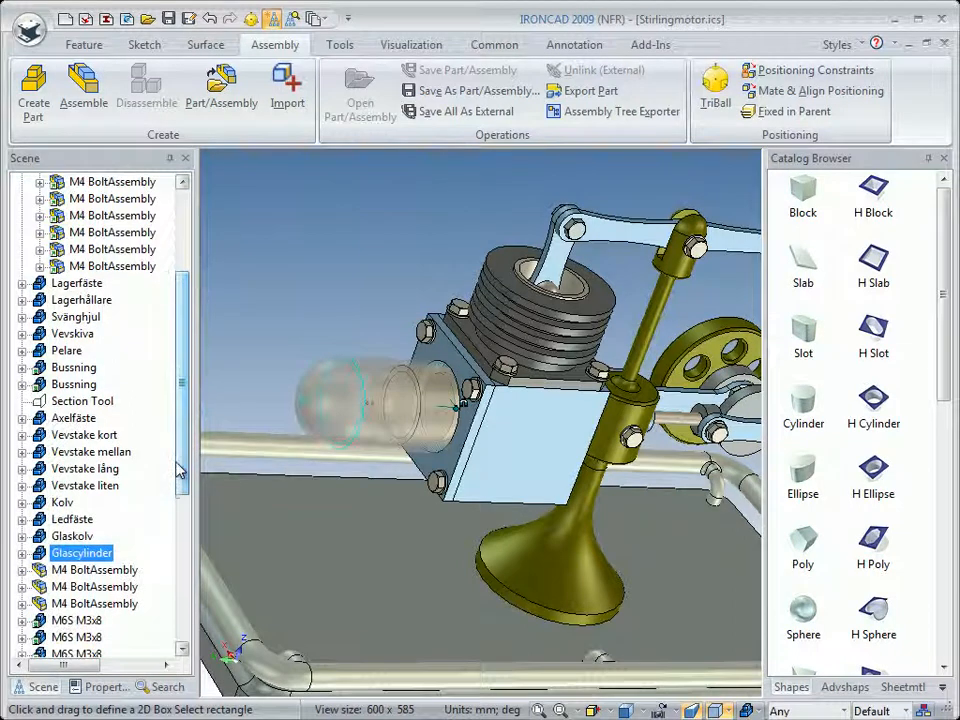
pyautogui.keyDown('shift'); pyautogui.click(44, 538); pyautogui.keyUp('shift')
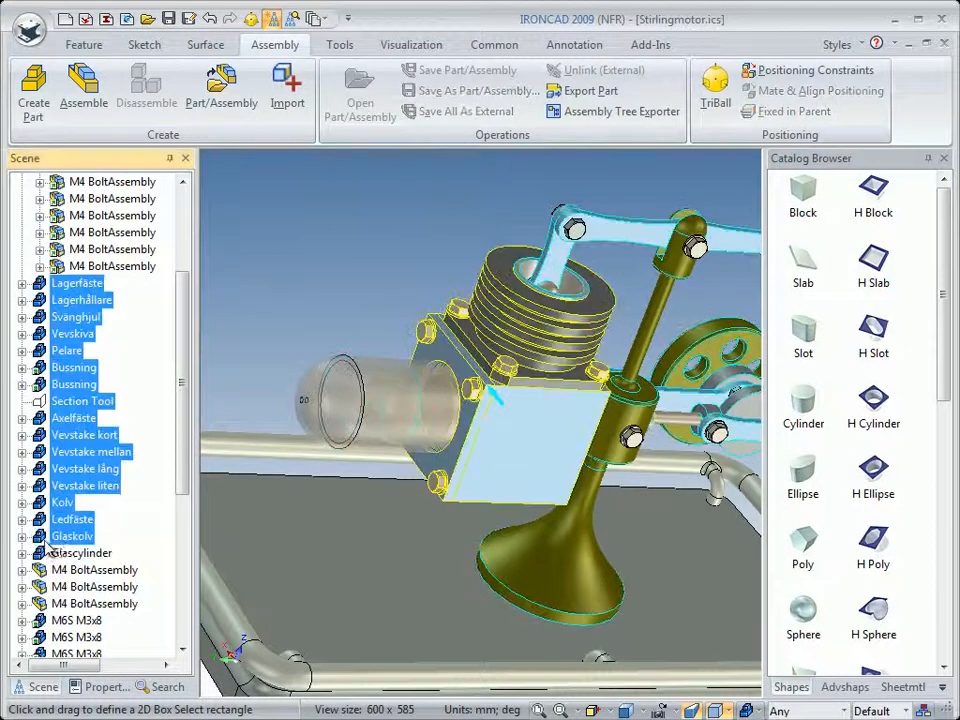
pyautogui.click(83, 552)
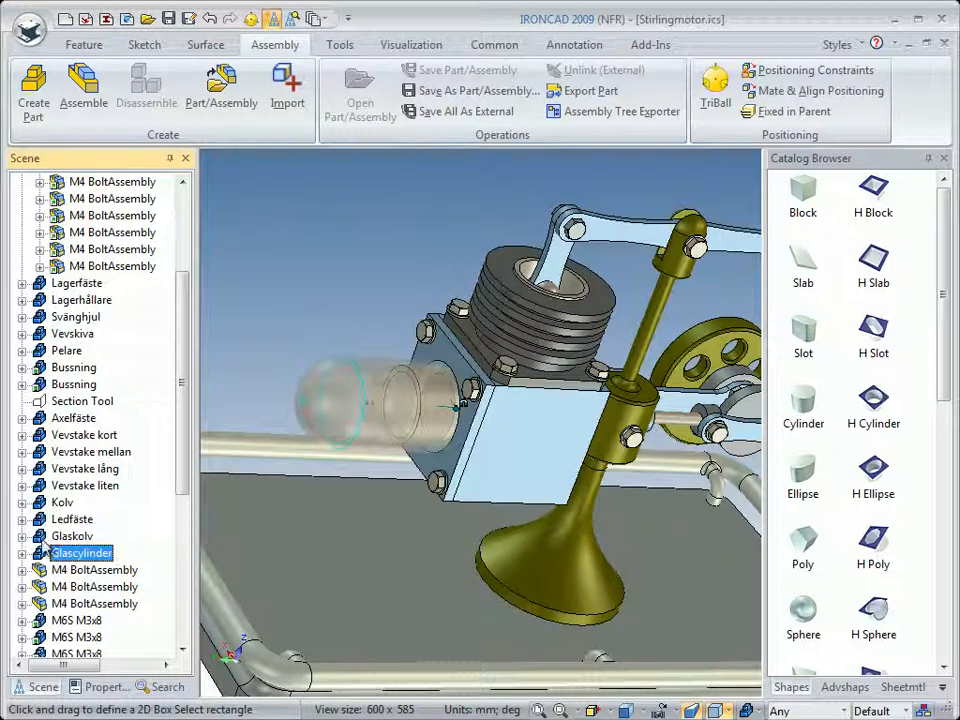
pyautogui.keyDown('ctrl'); pyautogui.click(40, 538); pyautogui.keyUp('ctrl')
pyautogui.moveTo(41, 539); pyautogui.dragTo(75, 214)
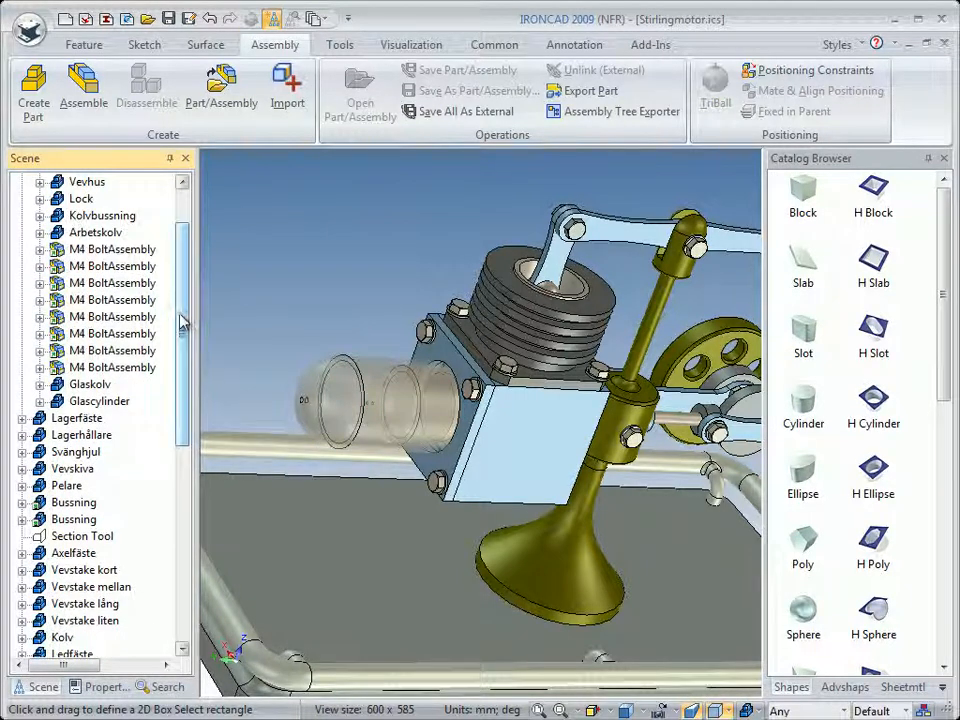
pyautogui.moveTo(182, 360); pyautogui.dragTo(180, 304)
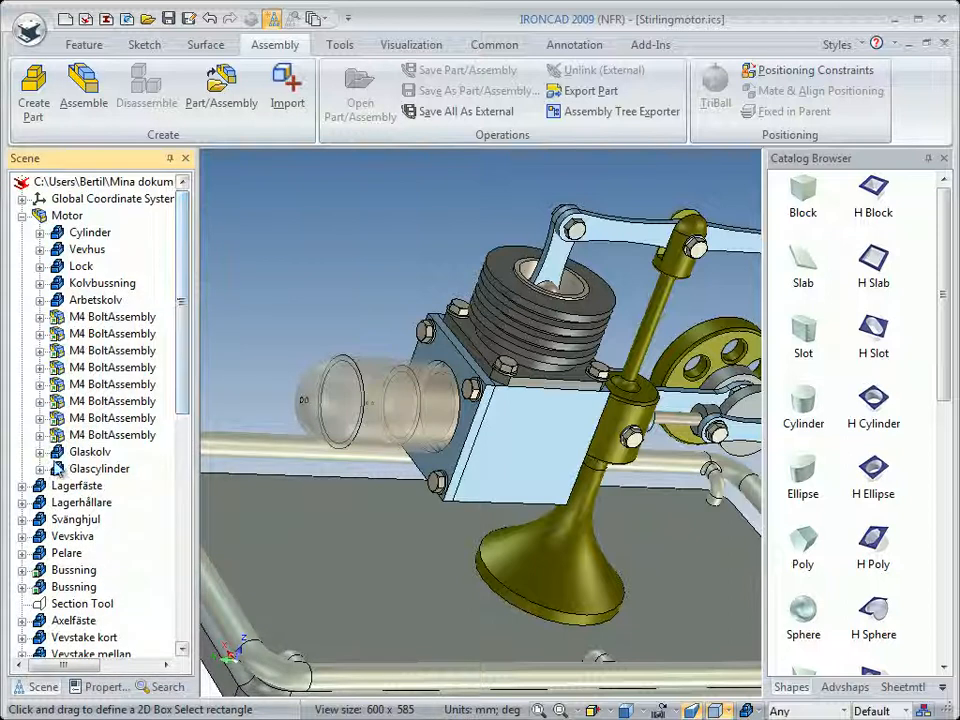
# Step: Select the Motor assembly and show the whole engine in the T.F.R view, fitted to the window
pyautogui.click(47, 217)
pyautogui.moveTo(440, 488); pyautogui.dragTo(370, 517, button='middle')
pyautogui.click(627, 709)
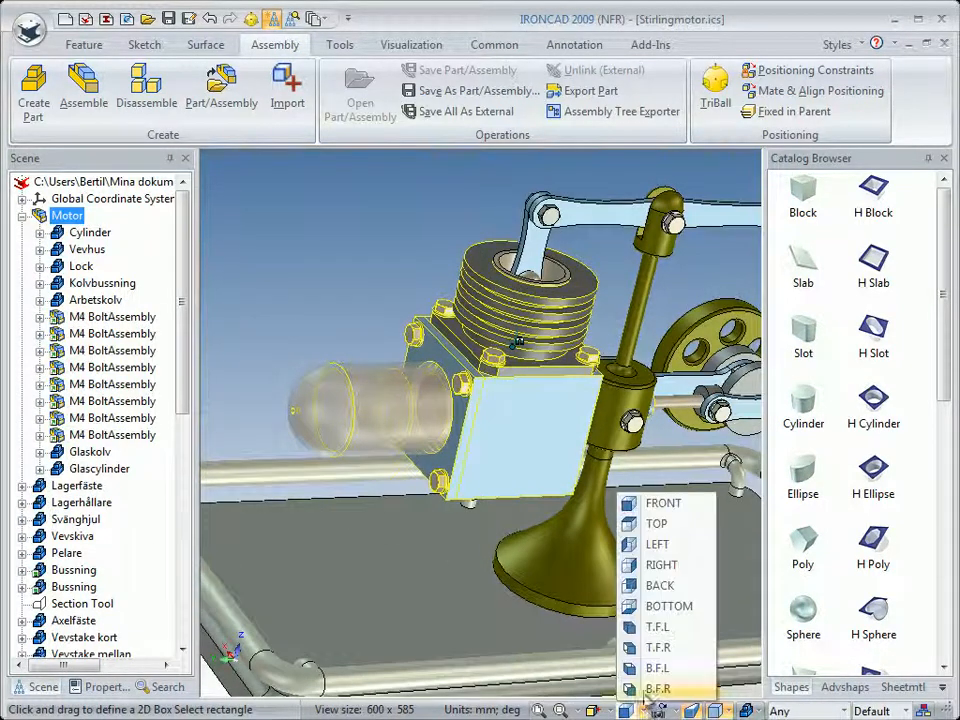
pyautogui.click(640, 650)
pyautogui.click(539, 709)
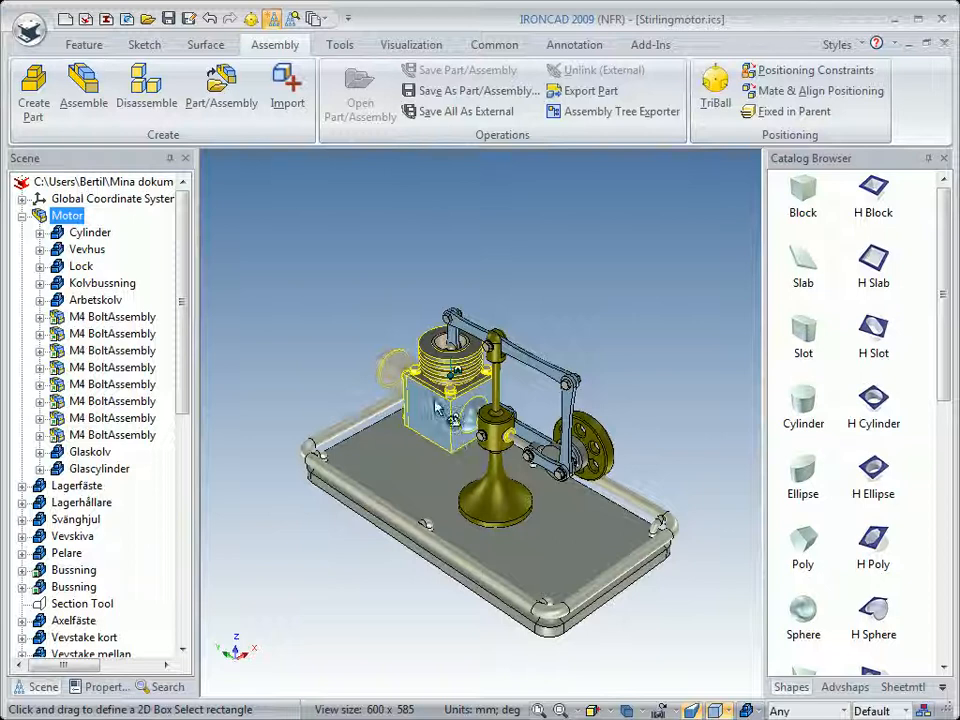
# Step: Save the Motor assembly as the external file Motor in the Elev folder, linked to the current scene, and collapse it in the tree
pyautogui.click(416, 98)
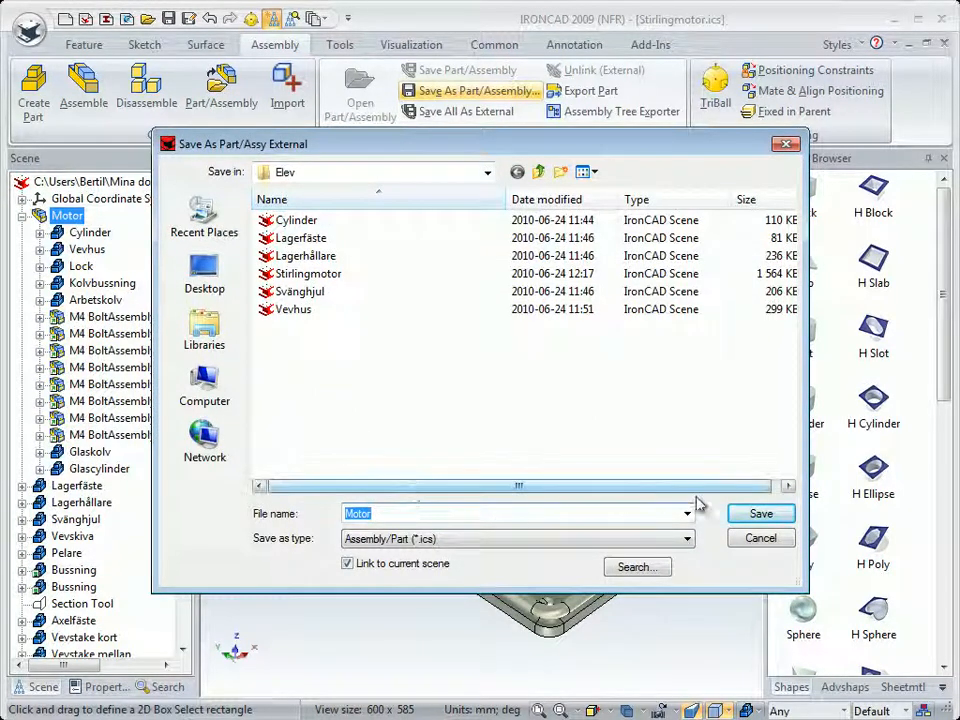
pyautogui.click(762, 516)
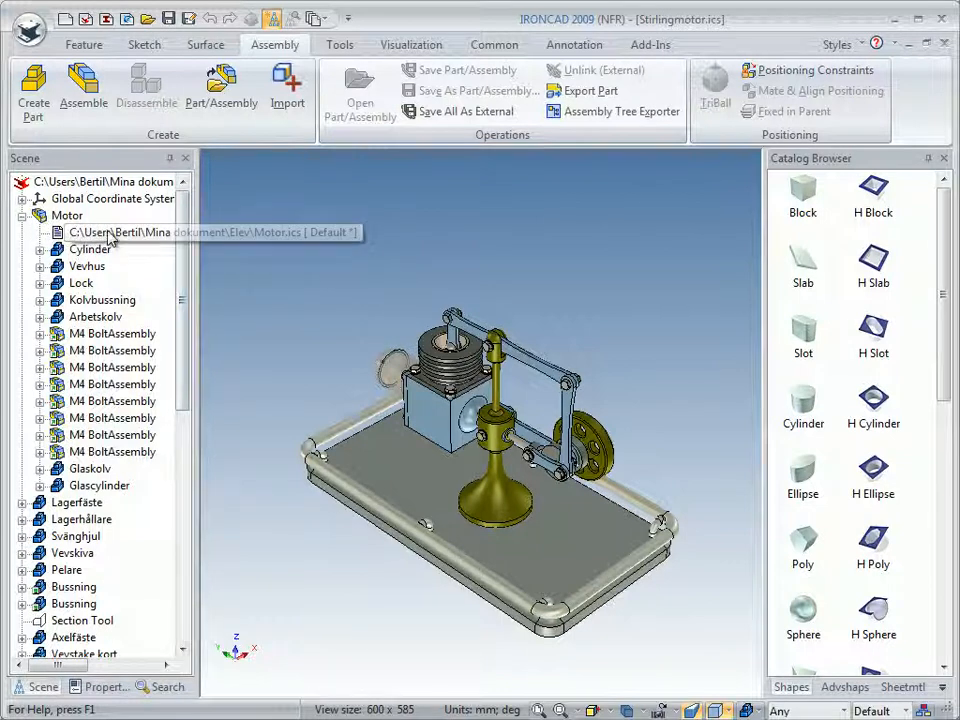
pyautogui.click(22, 215)
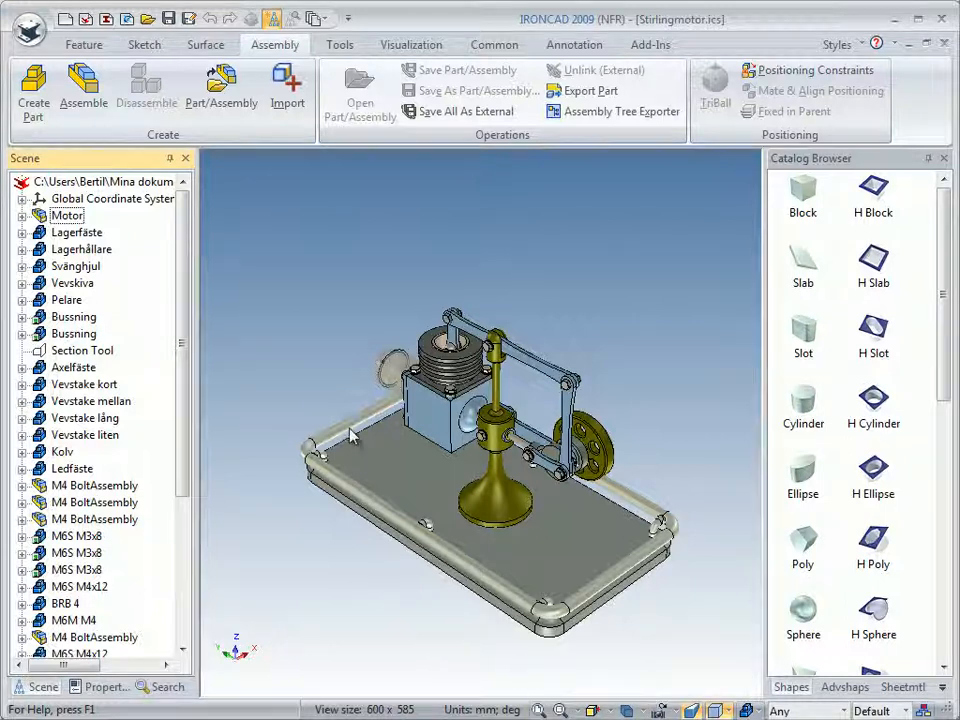
# Step: Create a new drawing from the ISO A3 template
pyautogui.click(65, 19)
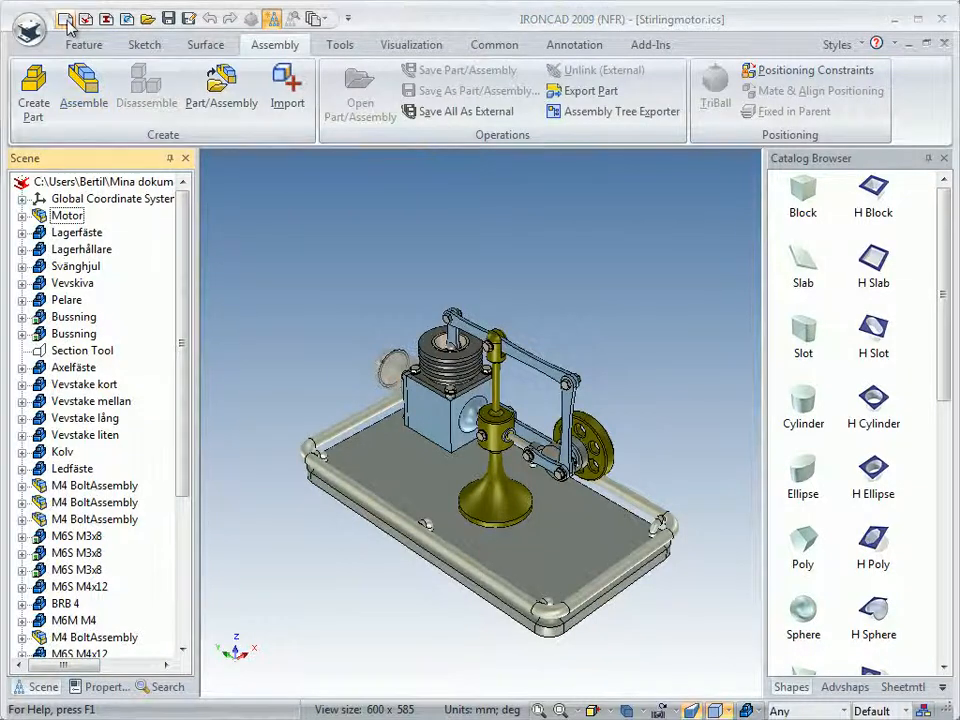
pyautogui.click(50, 112)
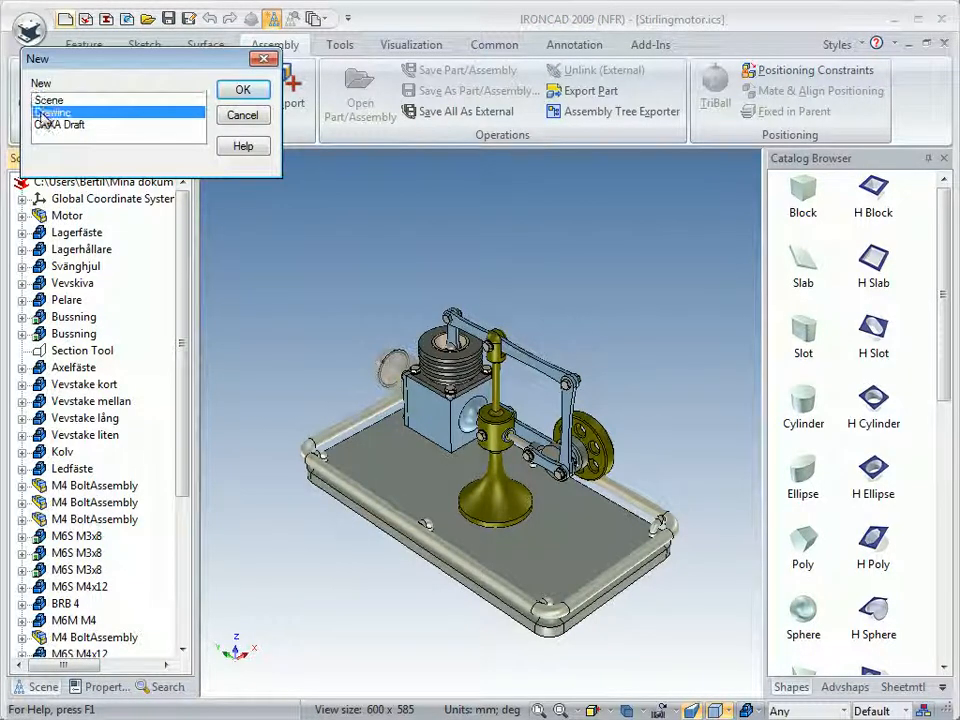
pyautogui.click(239, 92)
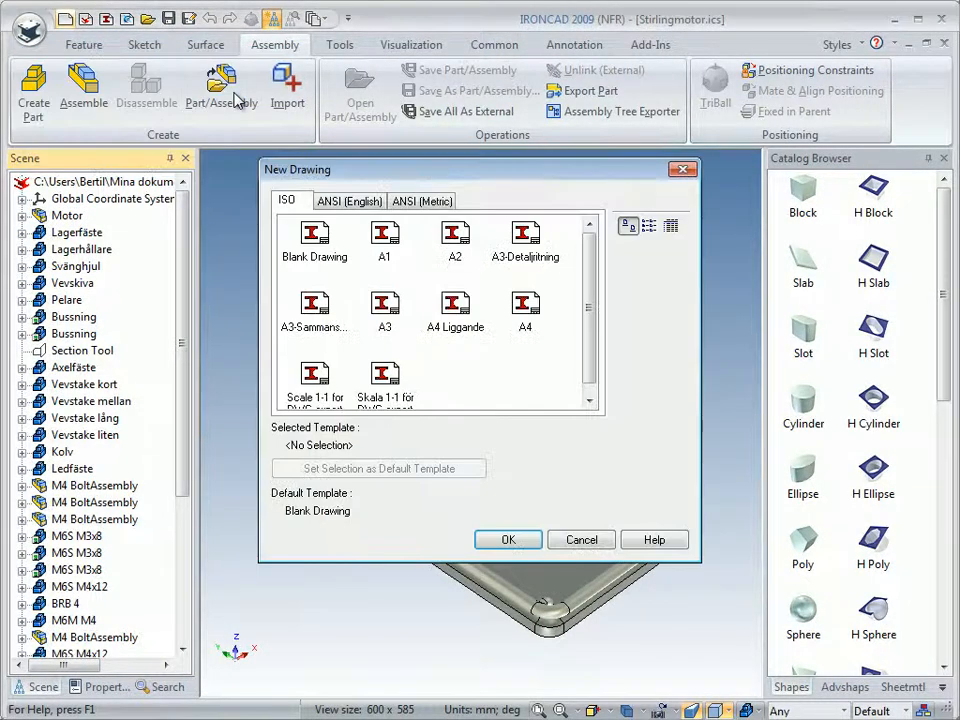
pyautogui.click(386, 306)
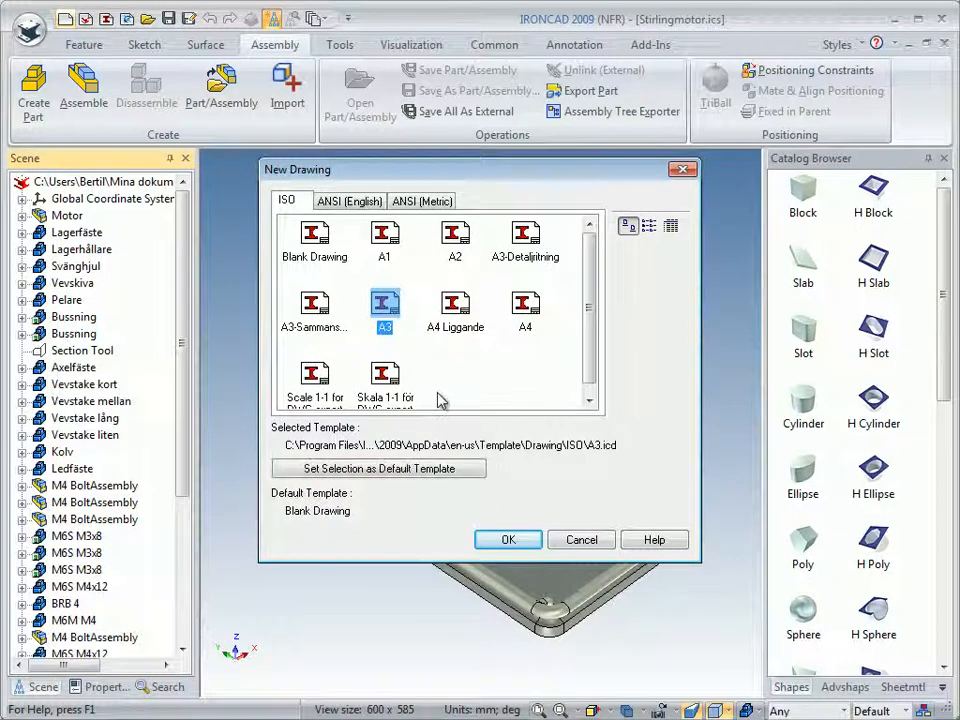
pyautogui.click(507, 541)
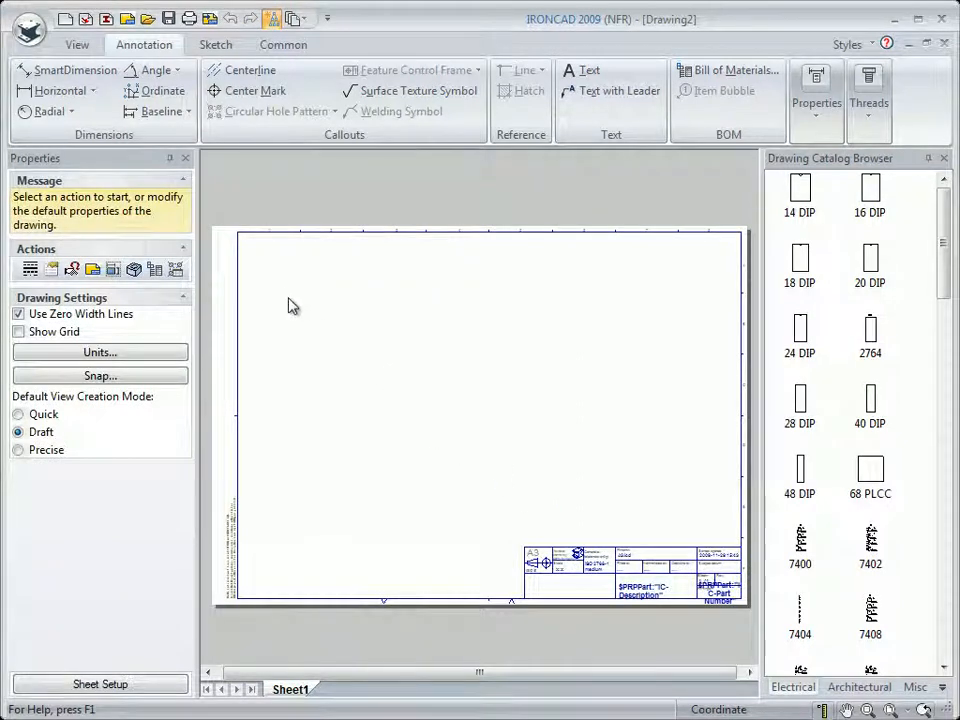
# Step: Start creating standard views on the sheet and choose the Motor file from the Elev folder as their source
pyautogui.click(77, 46)
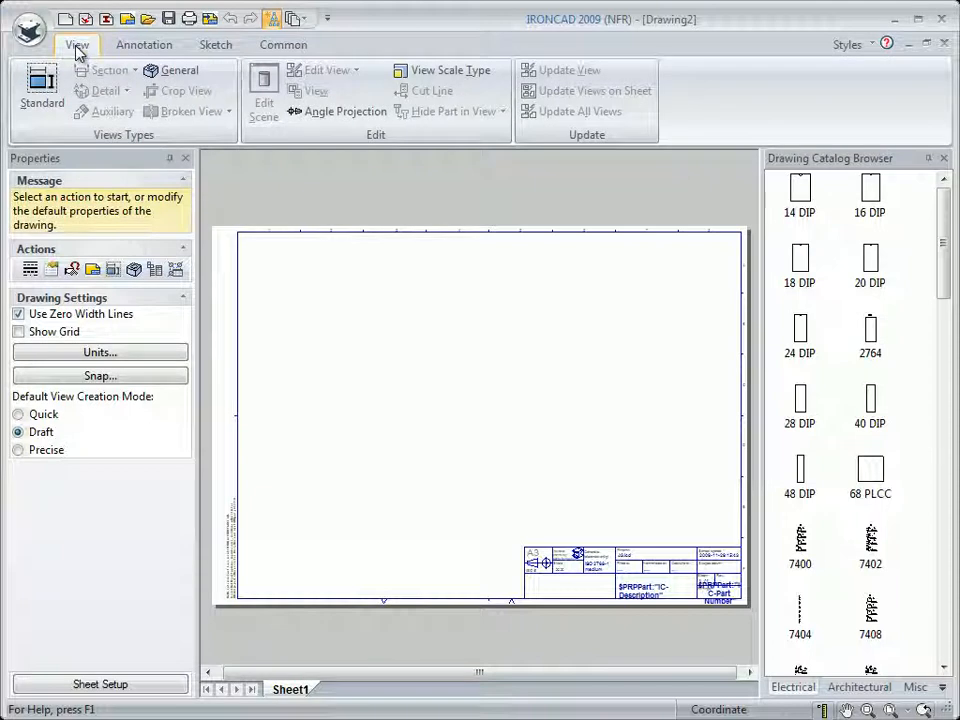
pyautogui.click(40, 88)
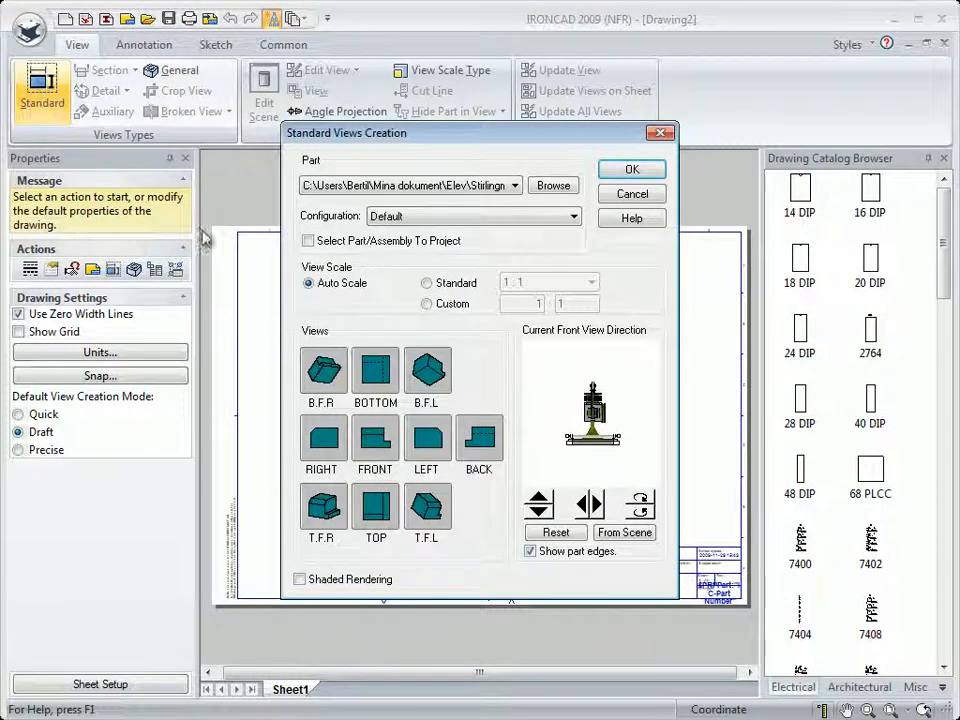
pyautogui.click(552, 187)
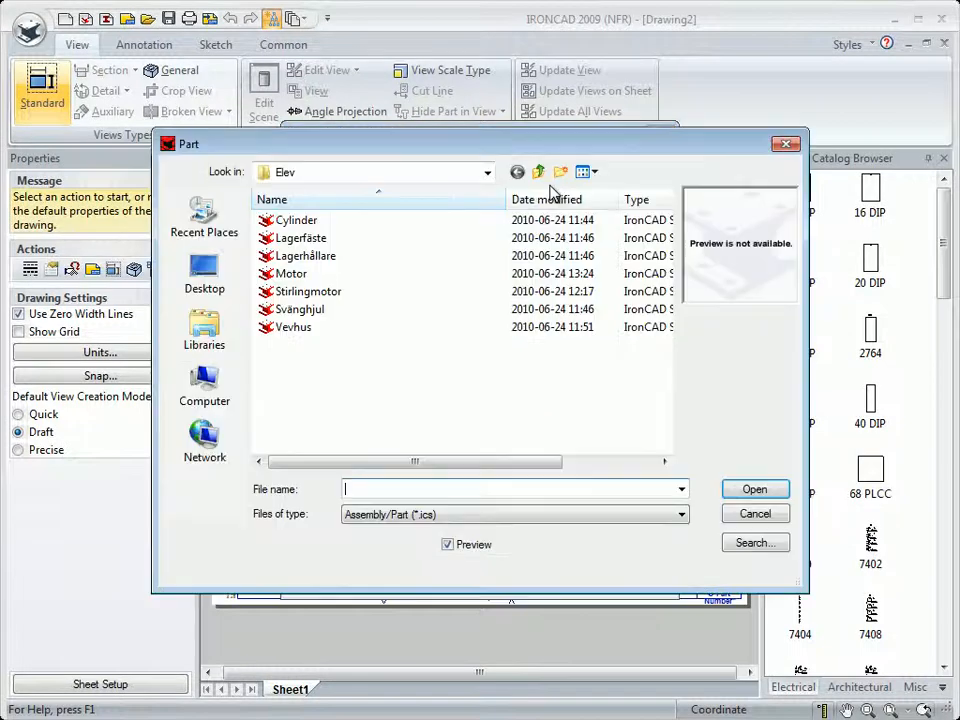
pyautogui.click(280, 274)
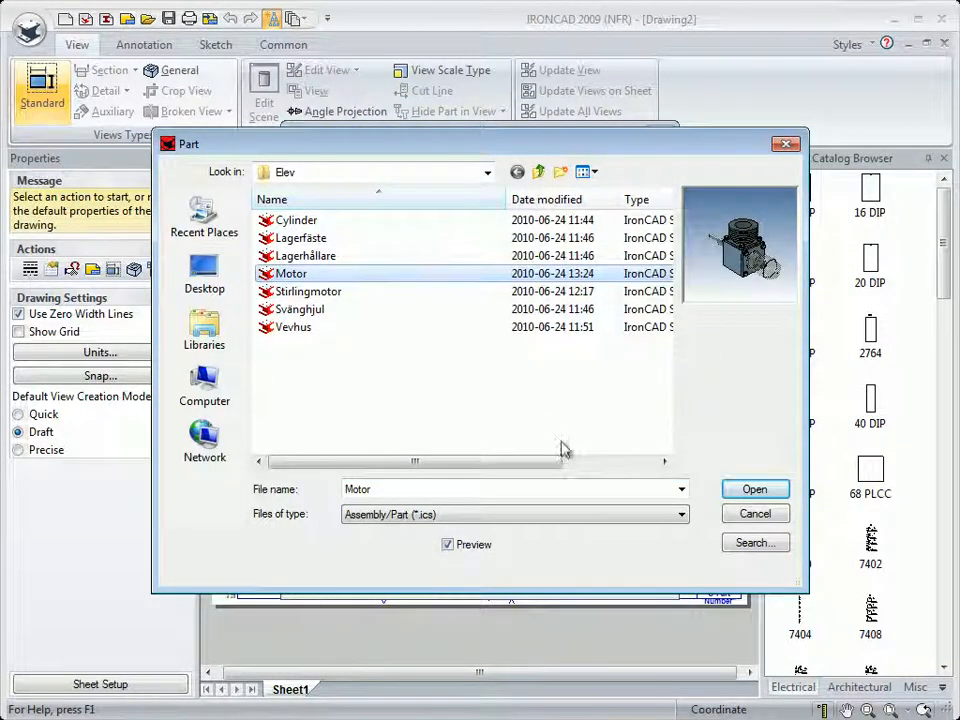
pyautogui.click(754, 490)
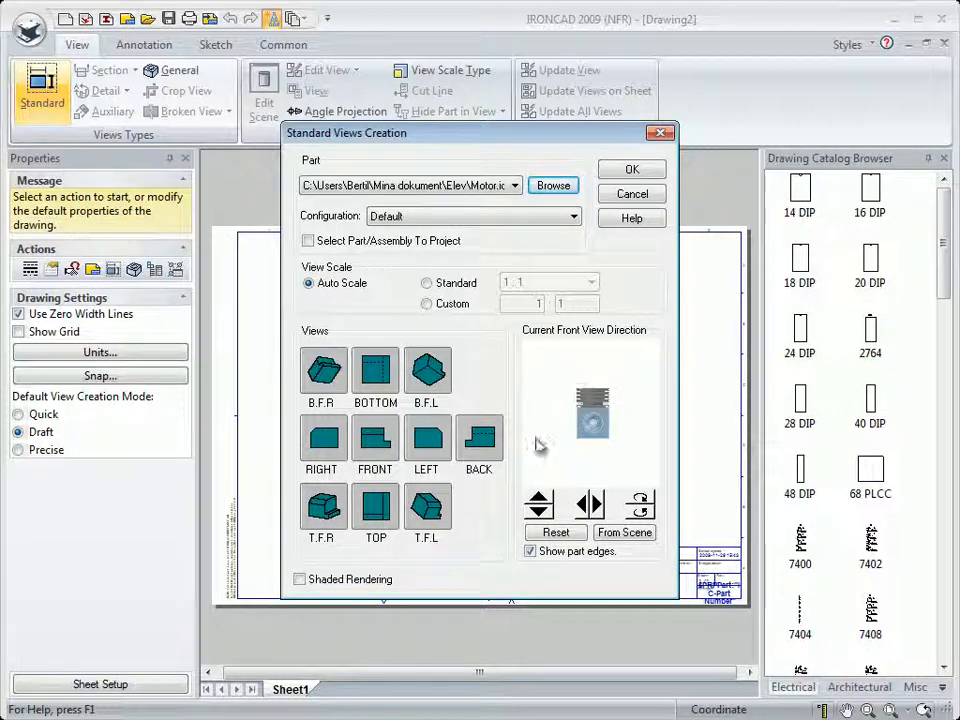
# Step: Create a front view of the Motor at standard scale 1:1, oriented so the engine lies lengthwise and is seen from above the cylinder
pyautogui.click(376, 442)
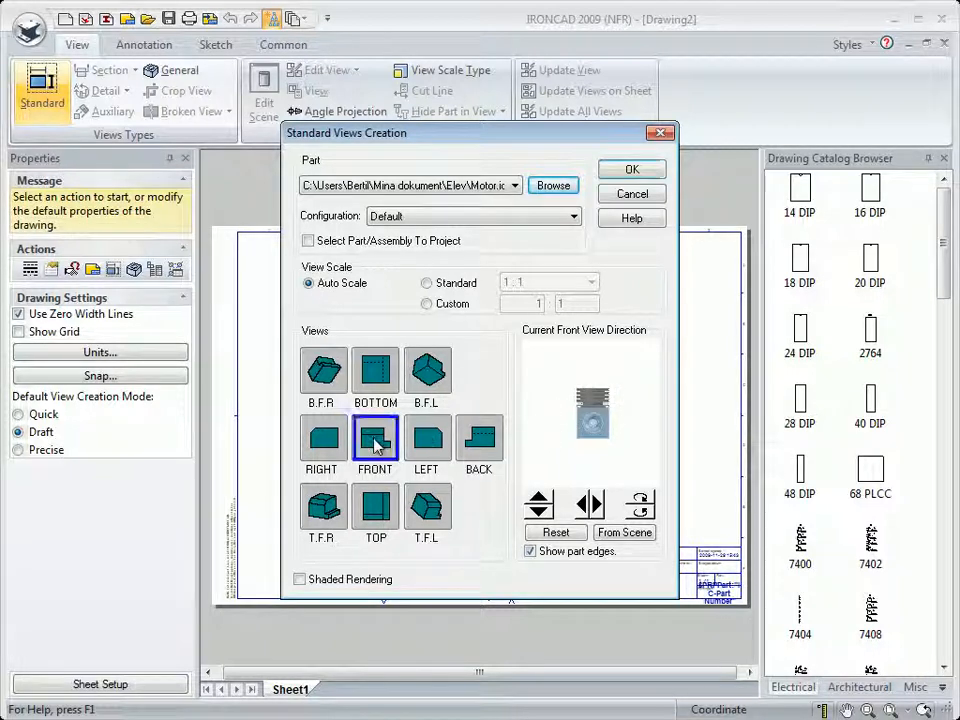
pyautogui.click(592, 505)
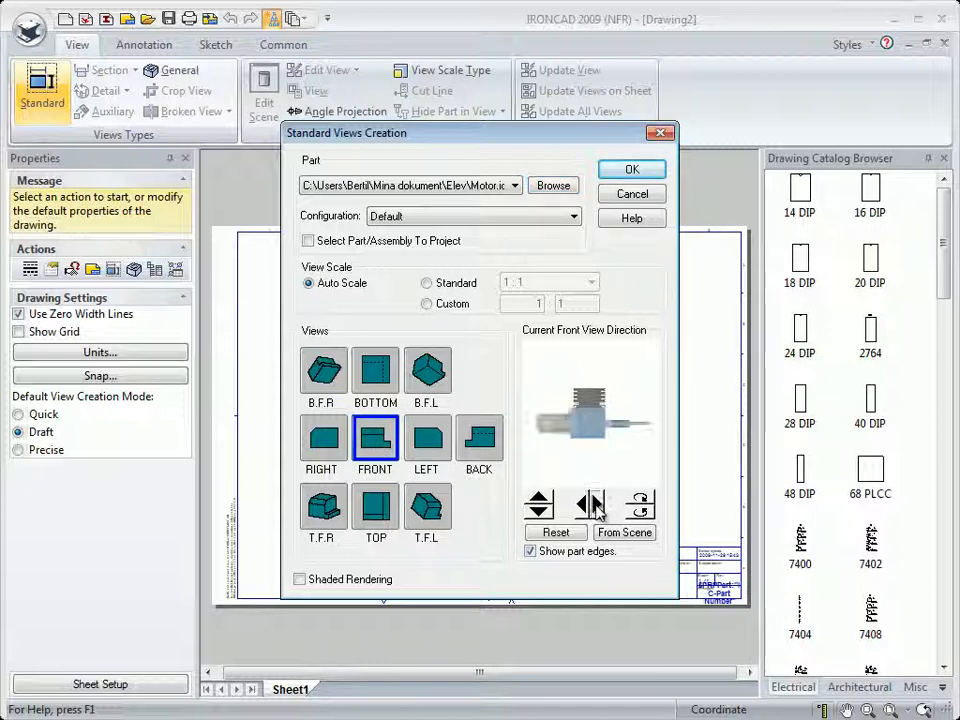
pyautogui.click(540, 508)
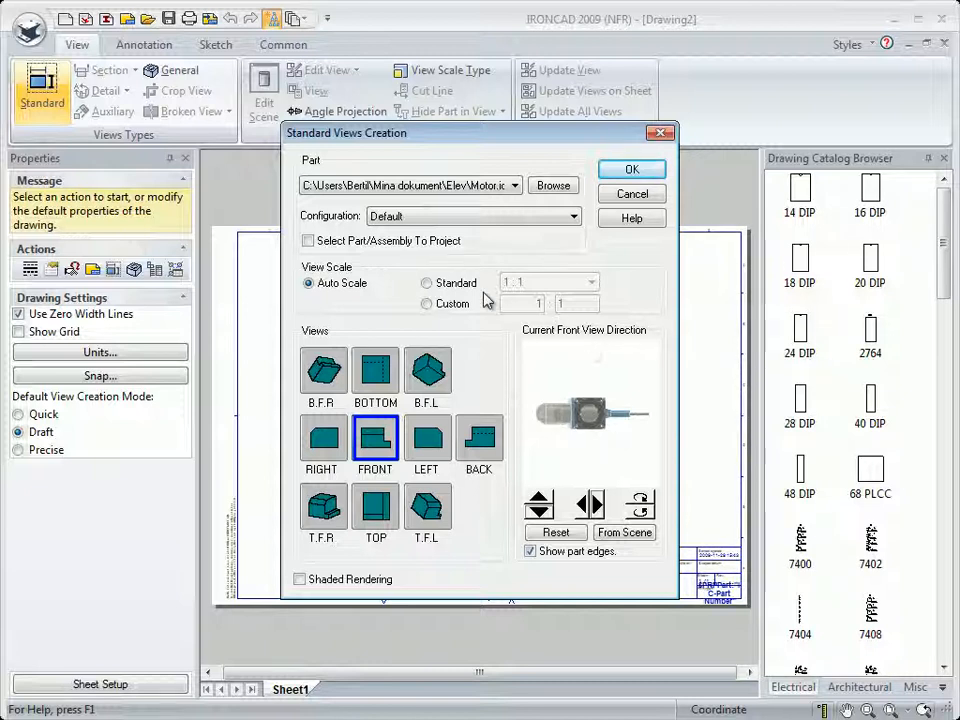
pyautogui.click(427, 284)
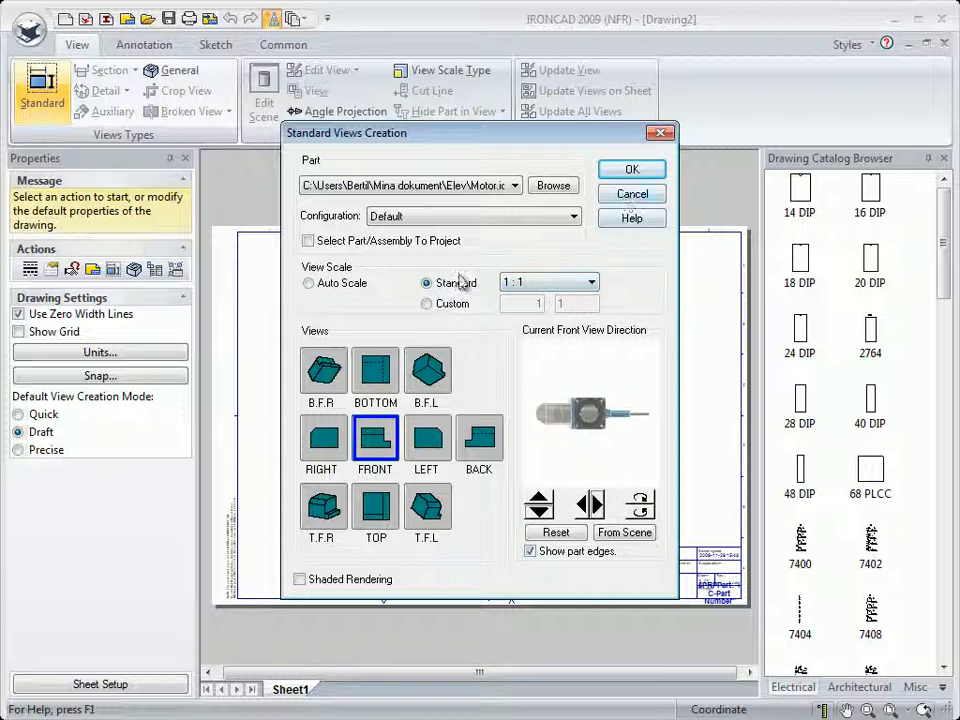
pyautogui.click(632, 172)
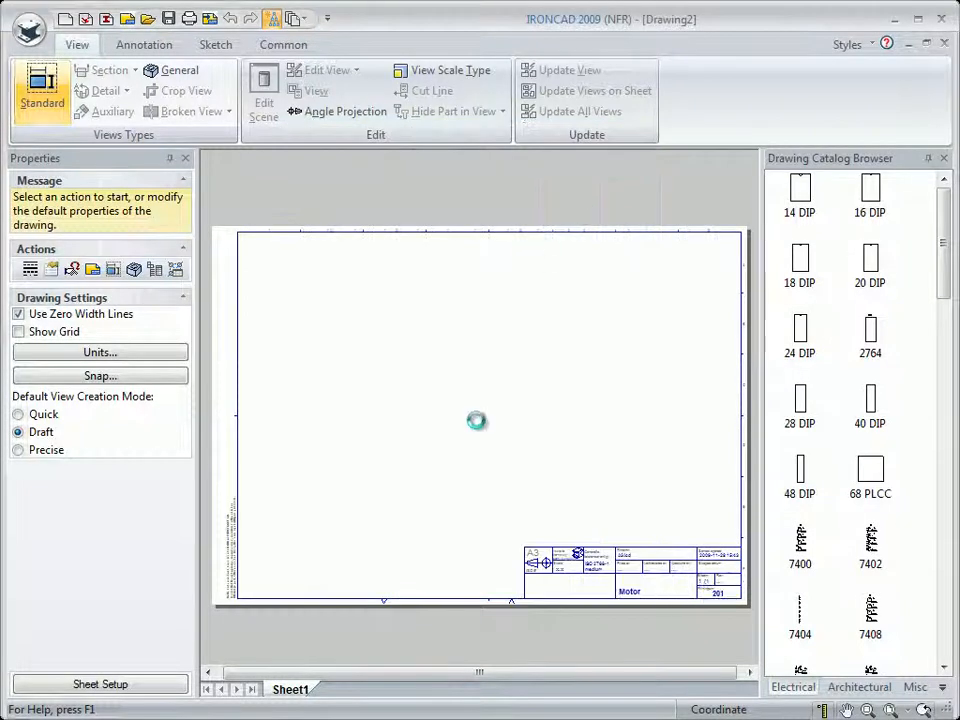
pyautogui.click(428, 459)
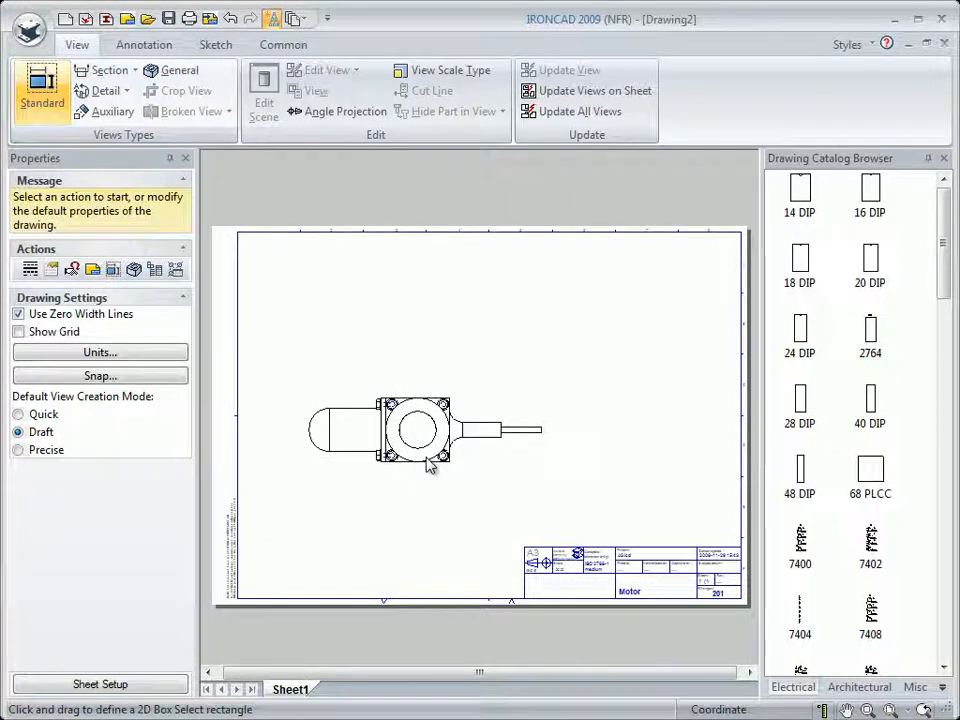
# Step: Add a center mark to the large cylinder circle in the front view
pyautogui.scroll(5, 428, 459)
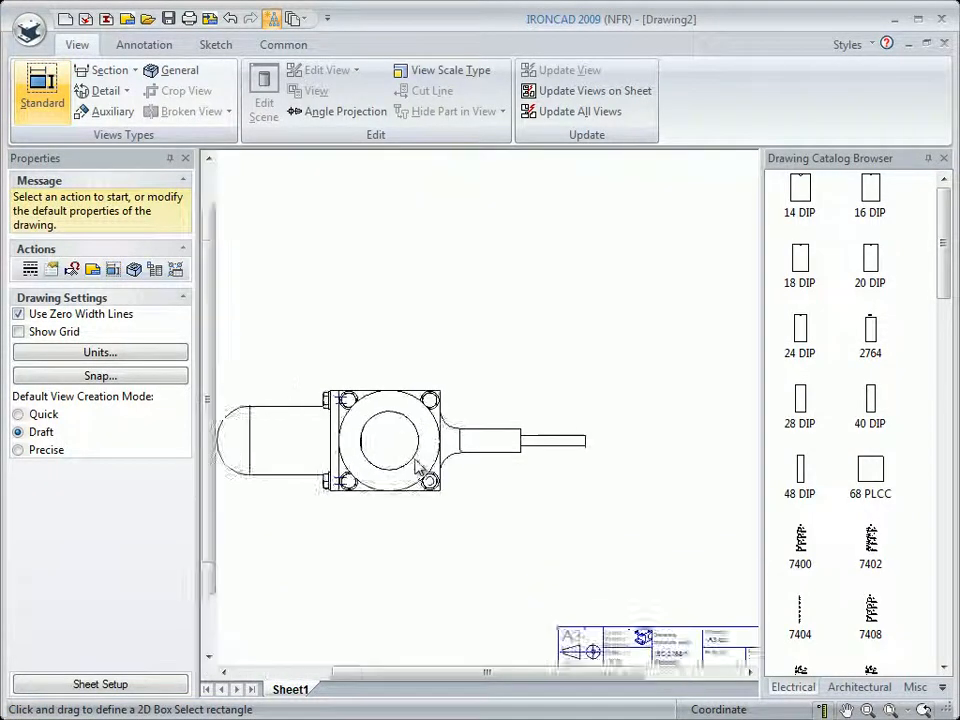
pyautogui.moveTo(380, 472)
pyautogui.mouseDown(button='middle')
pyautogui.moveTo(435, 443)
pyautogui.moveTo(446, 450)
pyautogui.mouseUp(button='middle')
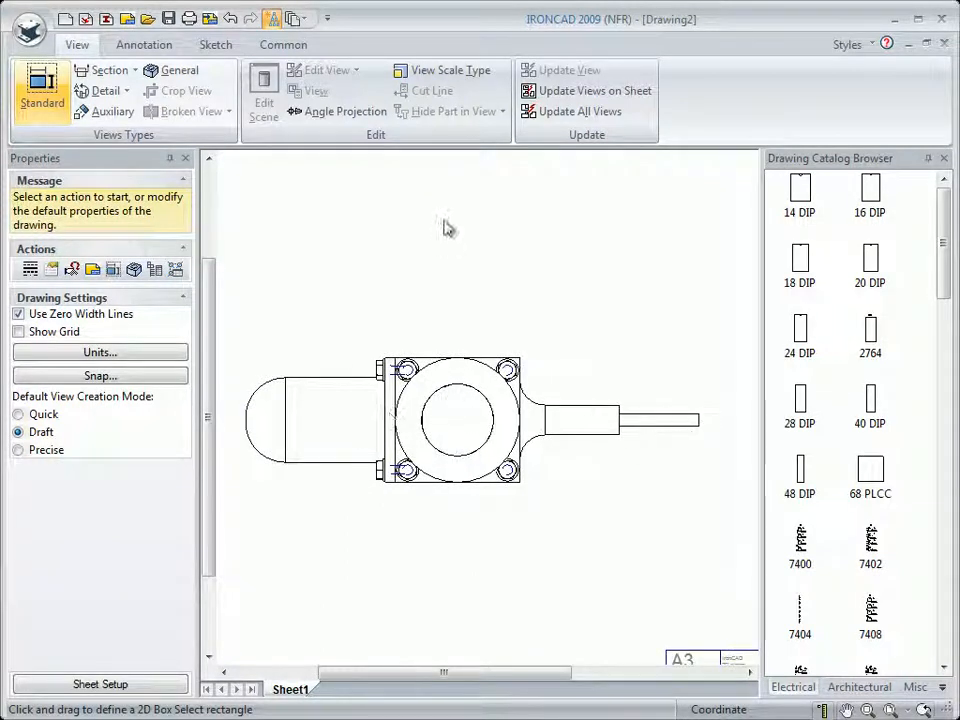
pyautogui.scroll(1, 449, 369)
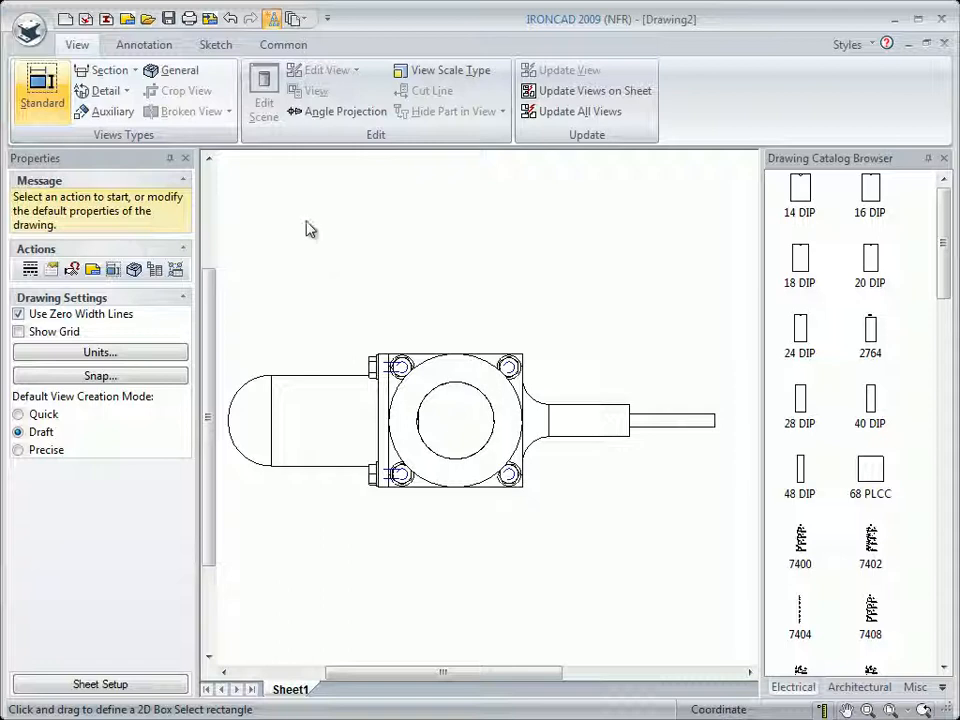
pyautogui.click(144, 45)
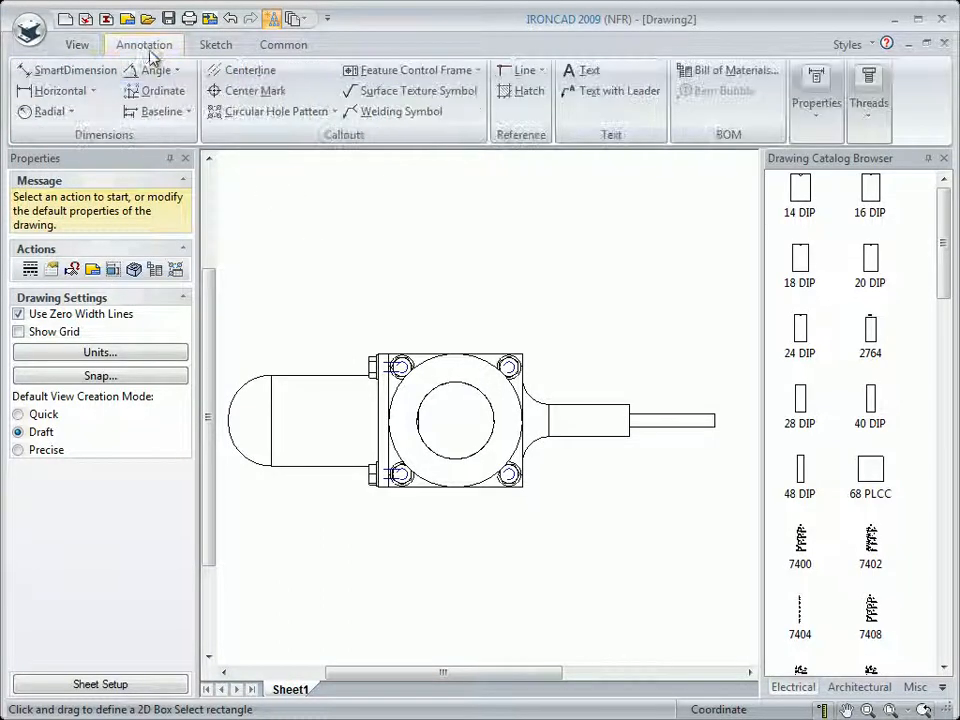
pyautogui.click(216, 94)
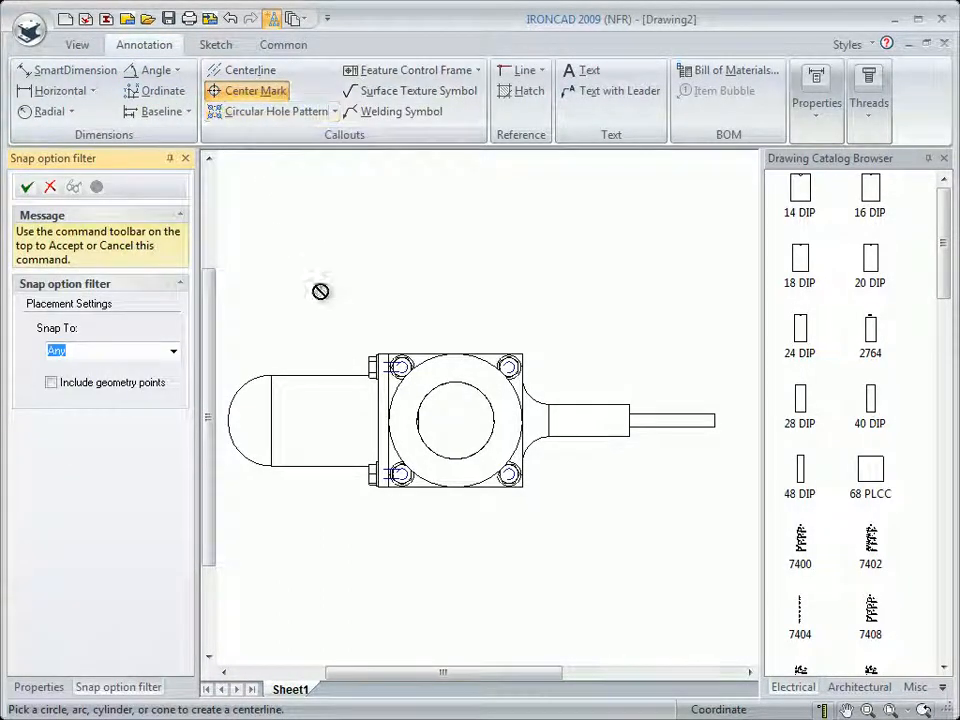
pyautogui.click(424, 366)
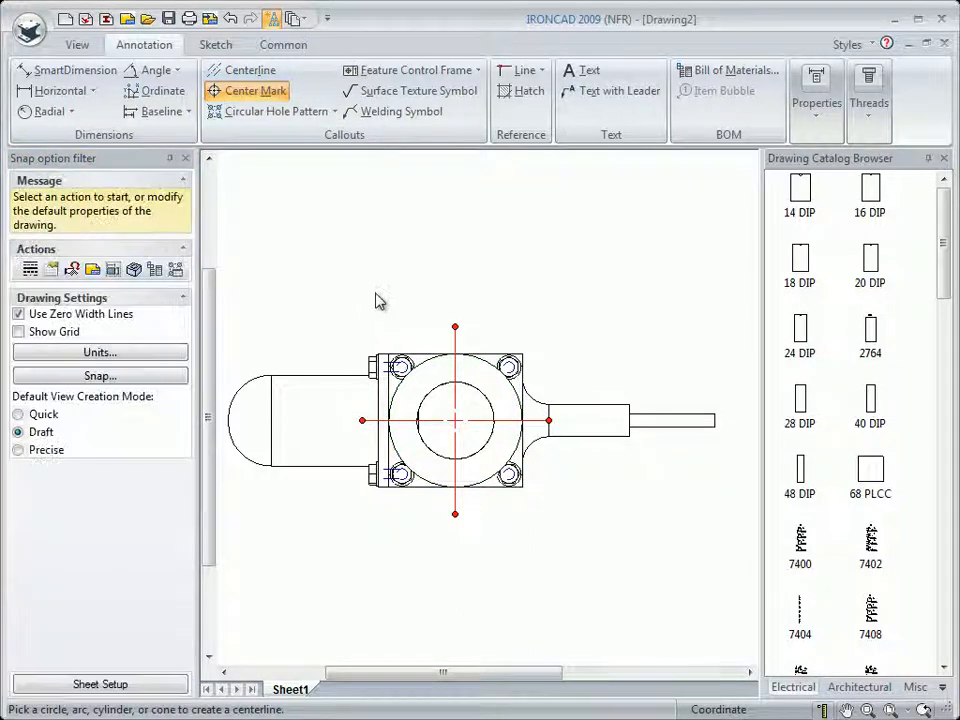
# Step: Extend the center mark's horizontal line beyond both the shaft end and the rounded end of the engine
pyautogui.moveTo(548, 424); pyautogui.dragTo(728, 422)
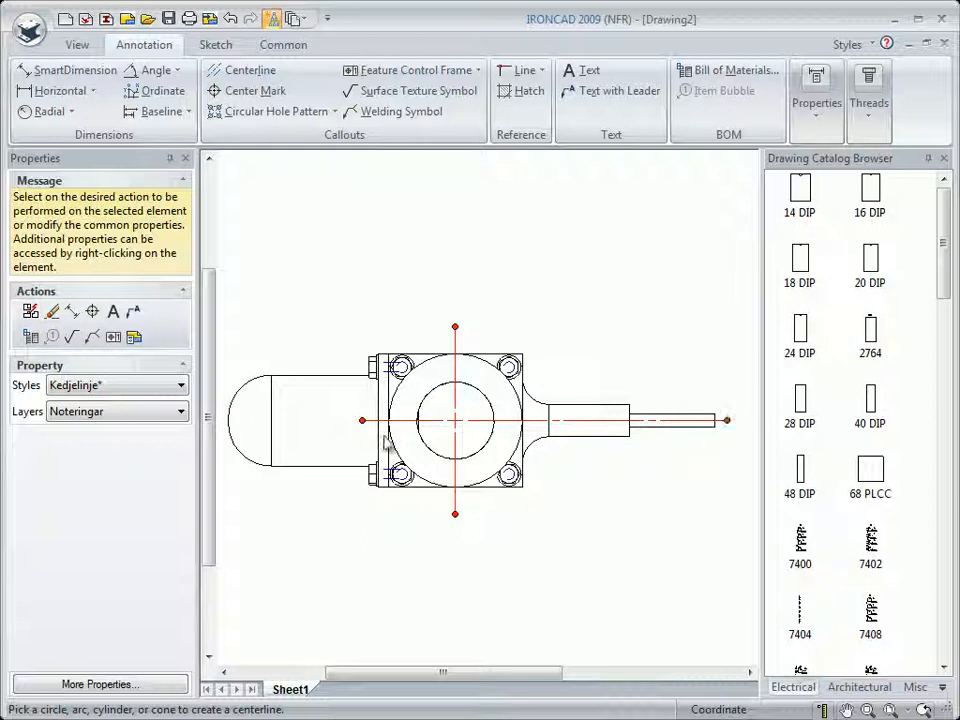
pyautogui.moveTo(363, 421); pyautogui.dragTo(224, 421)
pyautogui.moveTo(286, 465); pyautogui.dragTo(363, 467, button='middle')
pyautogui.moveTo(311, 423); pyautogui.dragTo(279, 423)
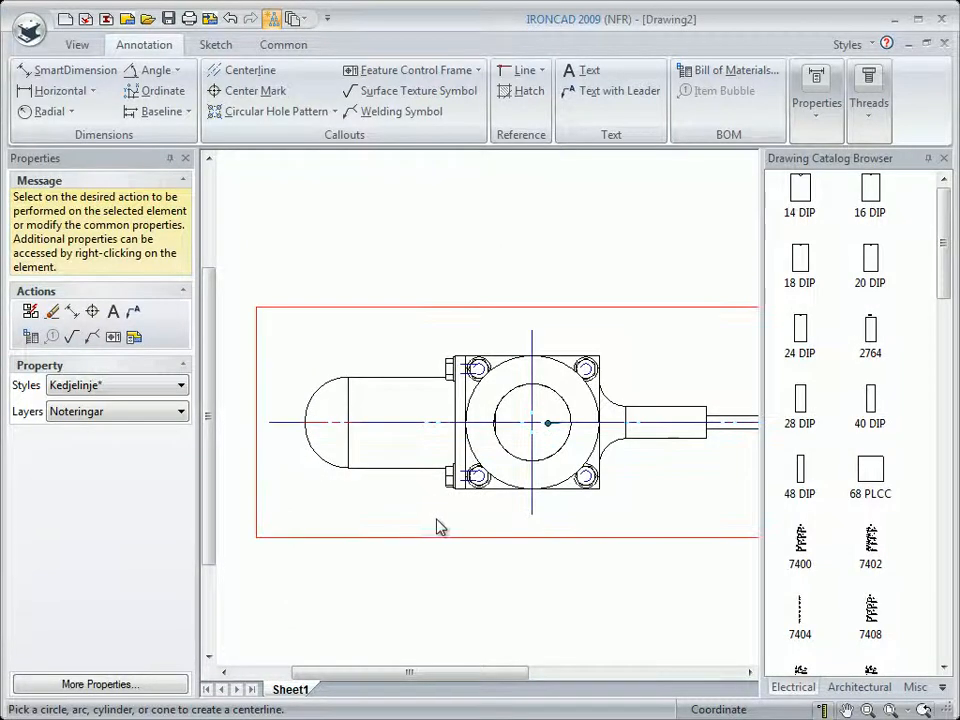
pyautogui.click(437, 526)
pyautogui.click(451, 584)
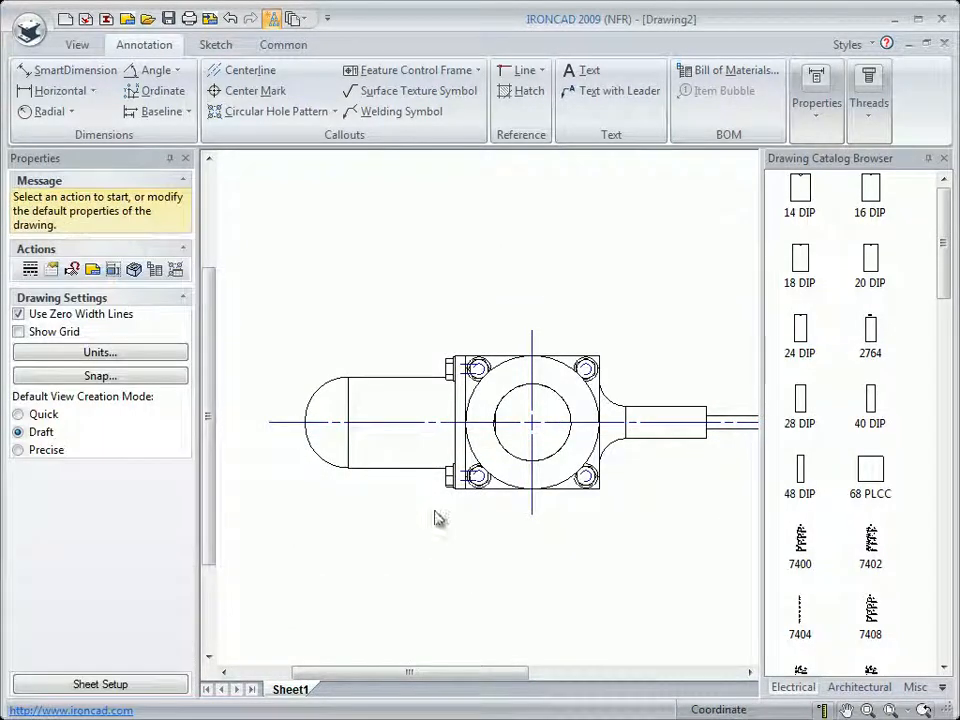
# Step: Start a section of the front view and lay a horizontal section line along the engine's lengthwise centerline
pyautogui.click(447, 457)
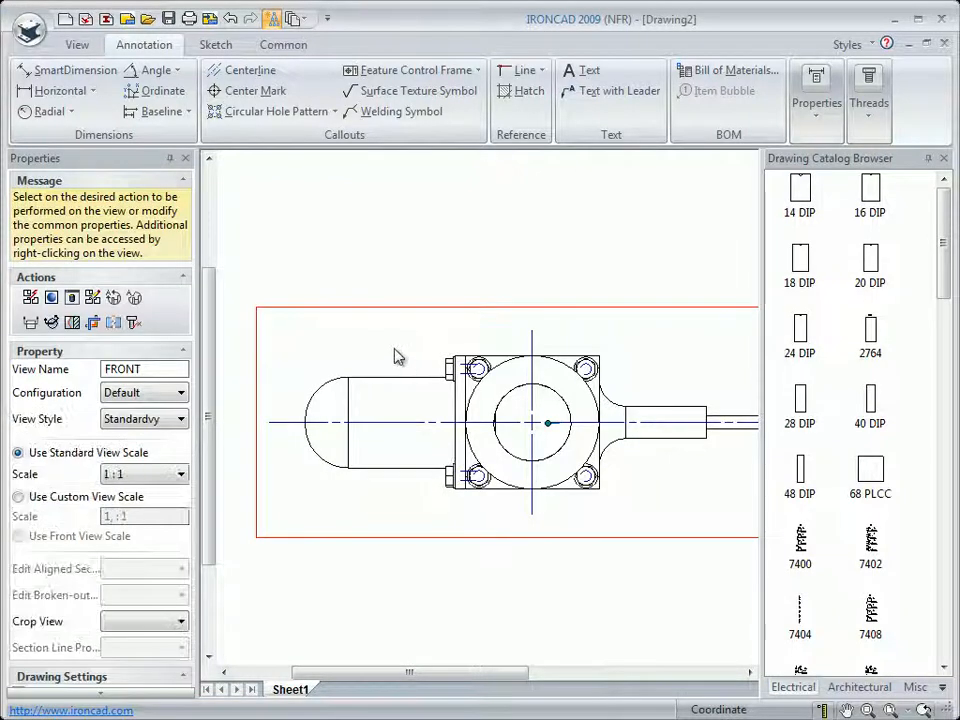
pyautogui.click(78, 45)
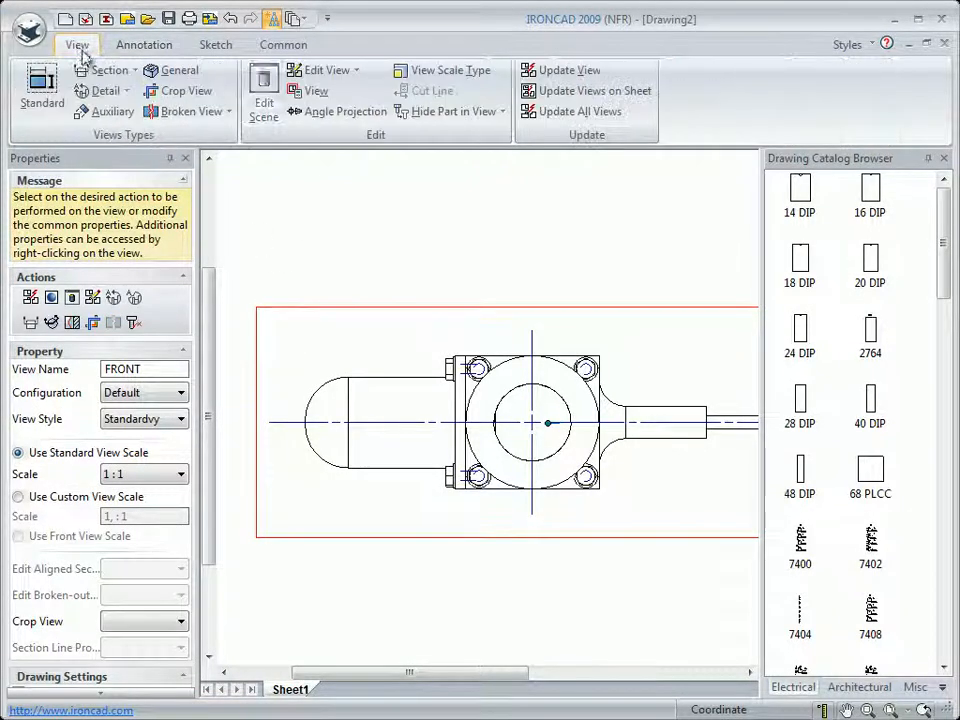
pyautogui.click(134, 71)
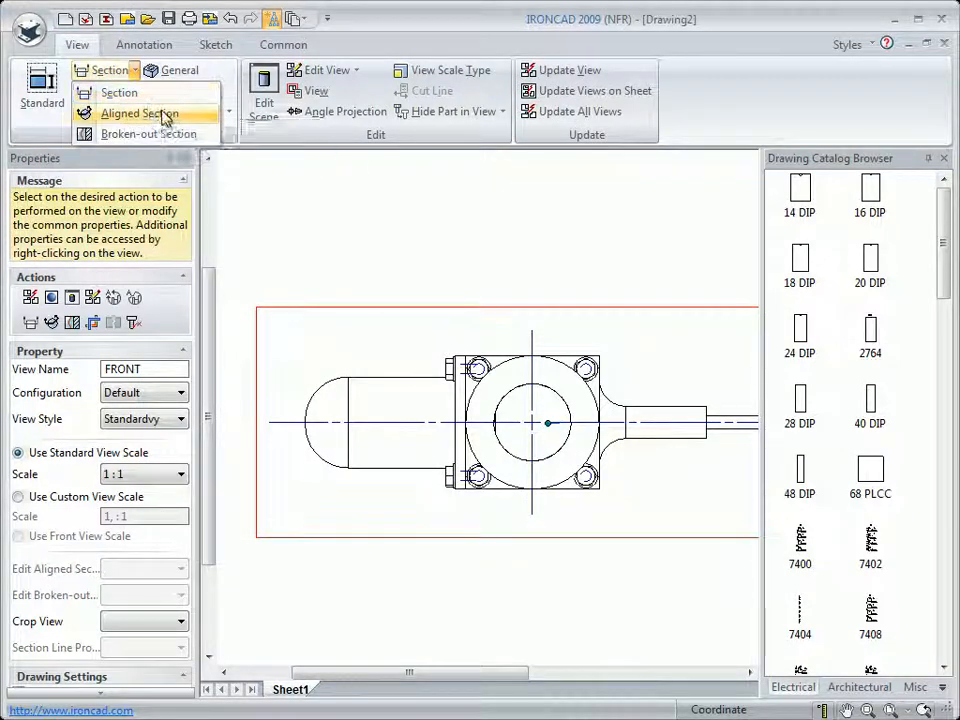
pyautogui.click(119, 94)
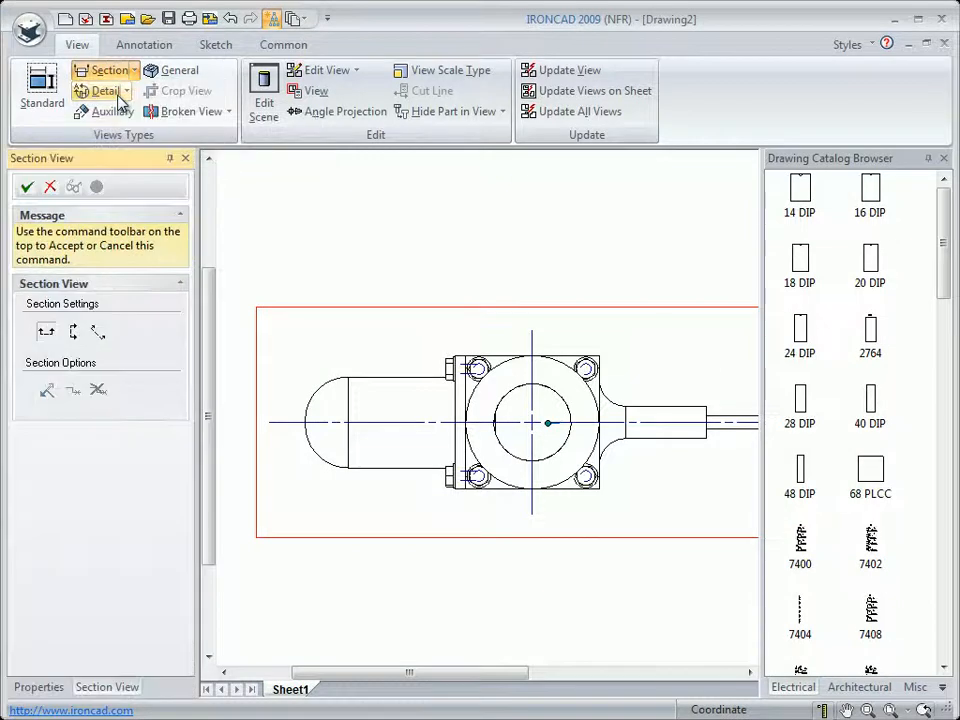
pyautogui.click(47, 336)
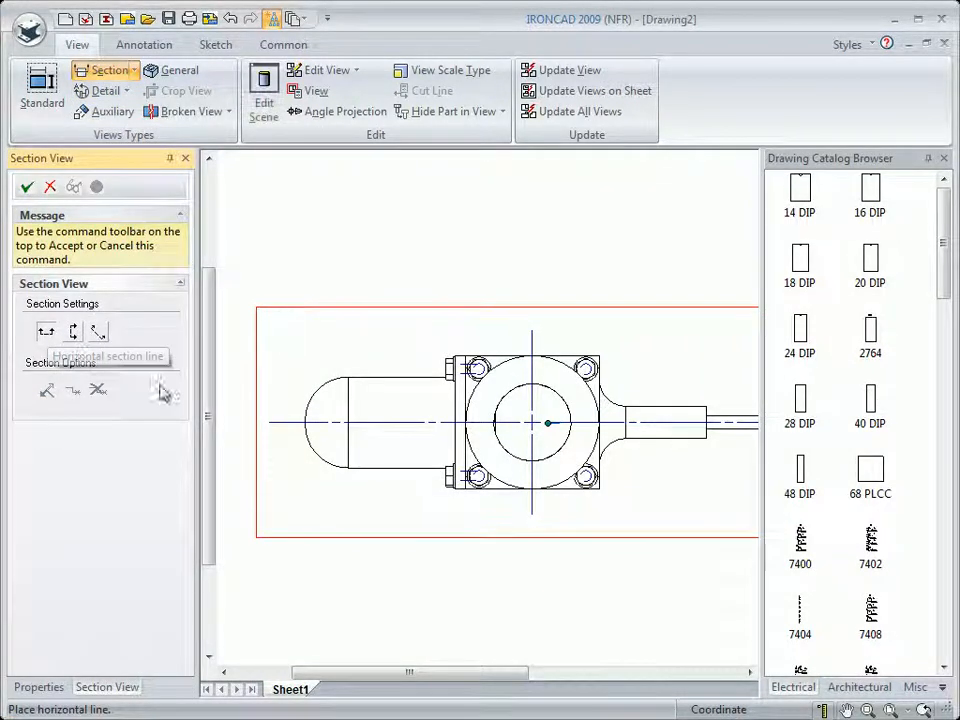
pyautogui.click(266, 423)
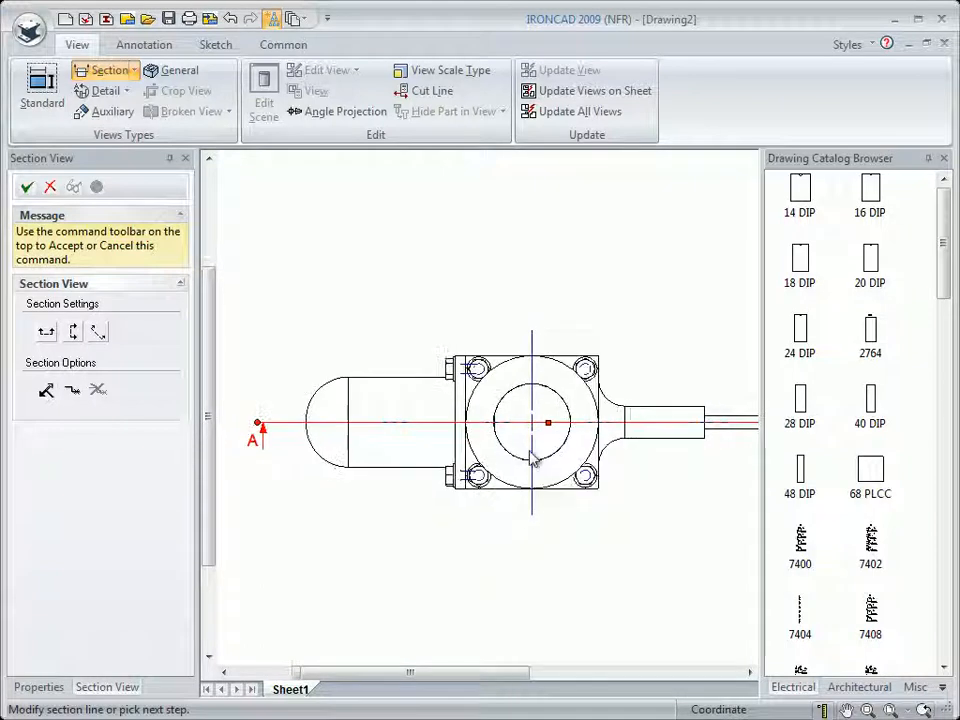
# Step: Collapse the drawing catalog, accept the section line and place the resulting section view above the front view
pyautogui.click(928, 159)
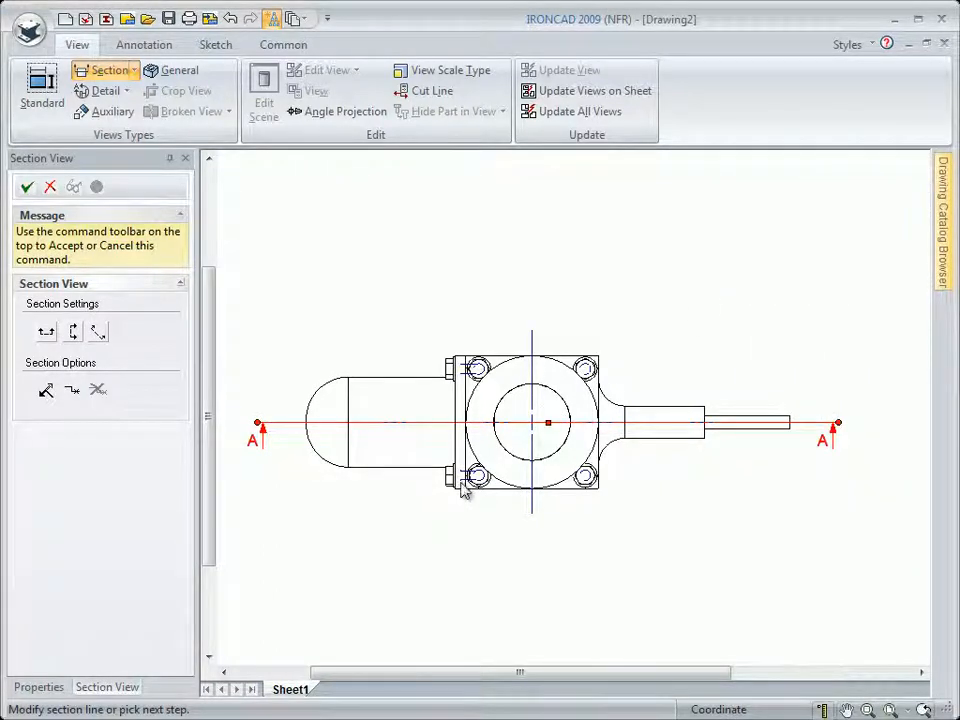
pyautogui.moveTo(399, 480); pyautogui.dragTo(425, 521, button='middle')
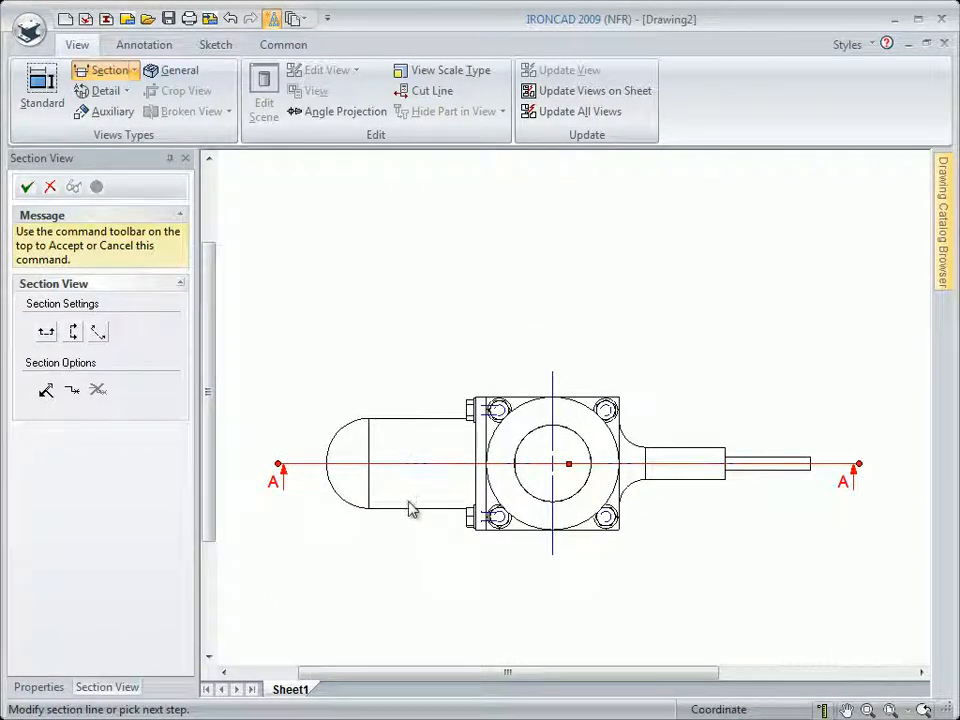
pyautogui.click(26, 188)
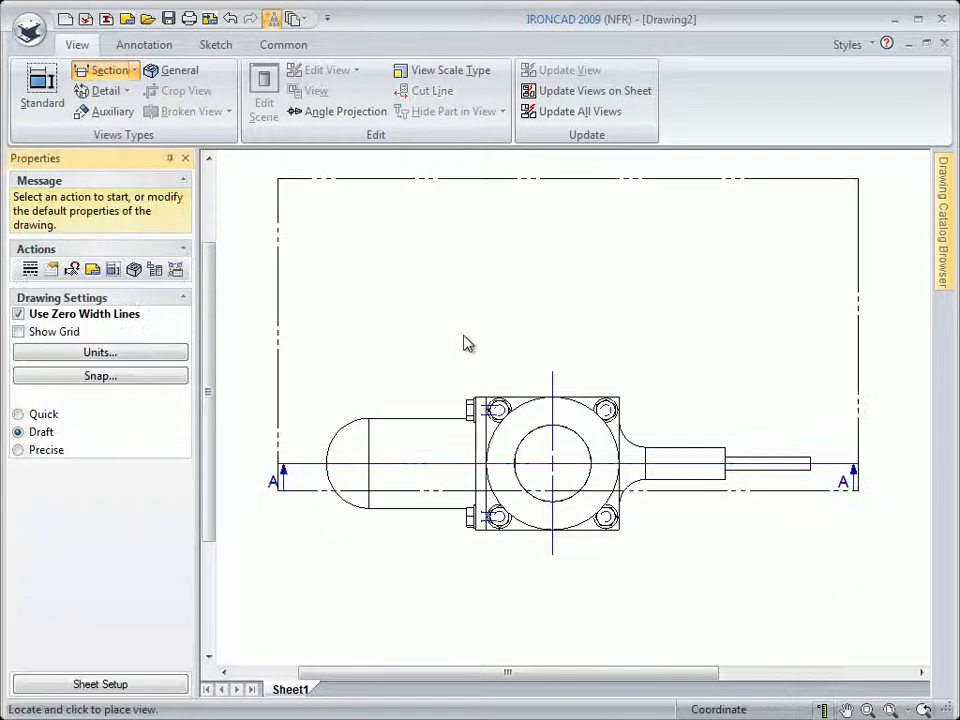
pyautogui.scroll(3, 463, 420)
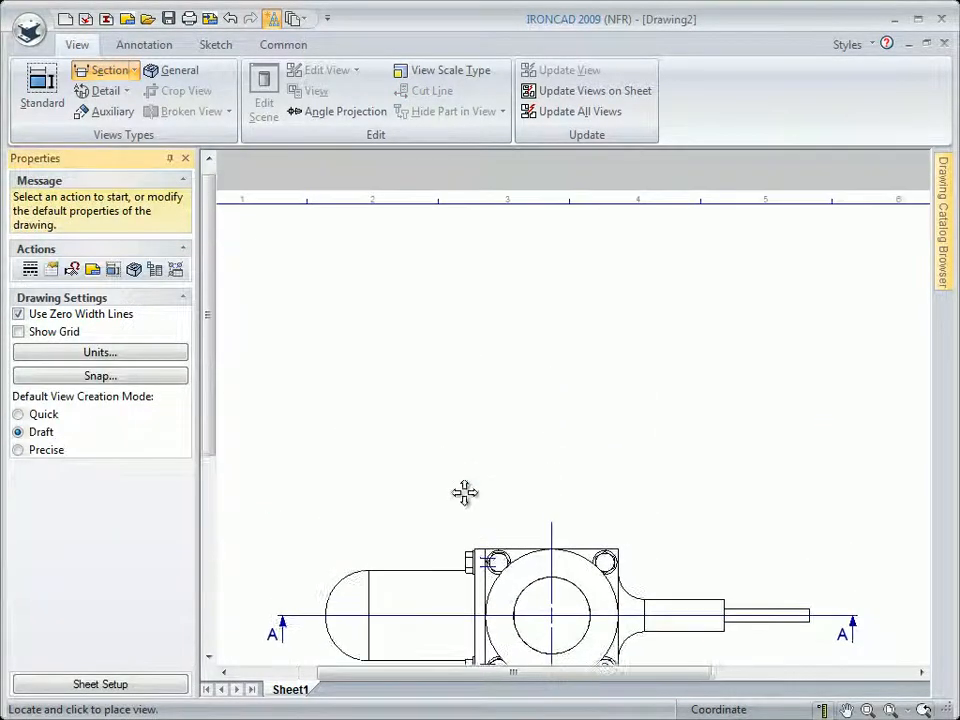
pyautogui.click(481, 391)
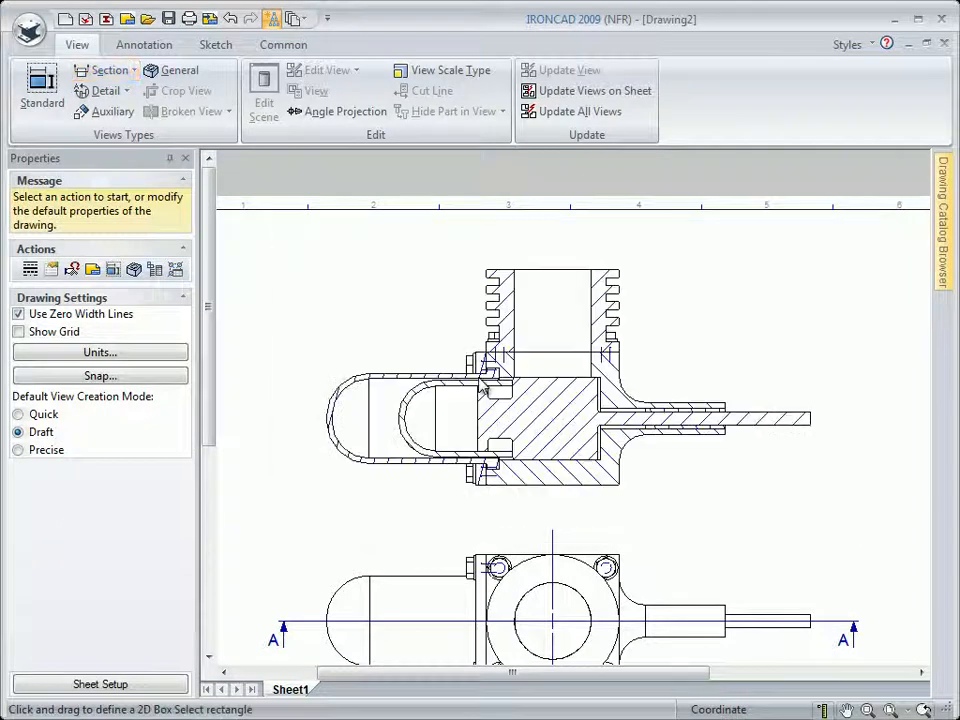
# Step: Examine the section view closely, checking the hatching of the parts and the faceting of the curved outlines
pyautogui.moveTo(476, 510); pyautogui.dragTo(456, 399, button='middle')
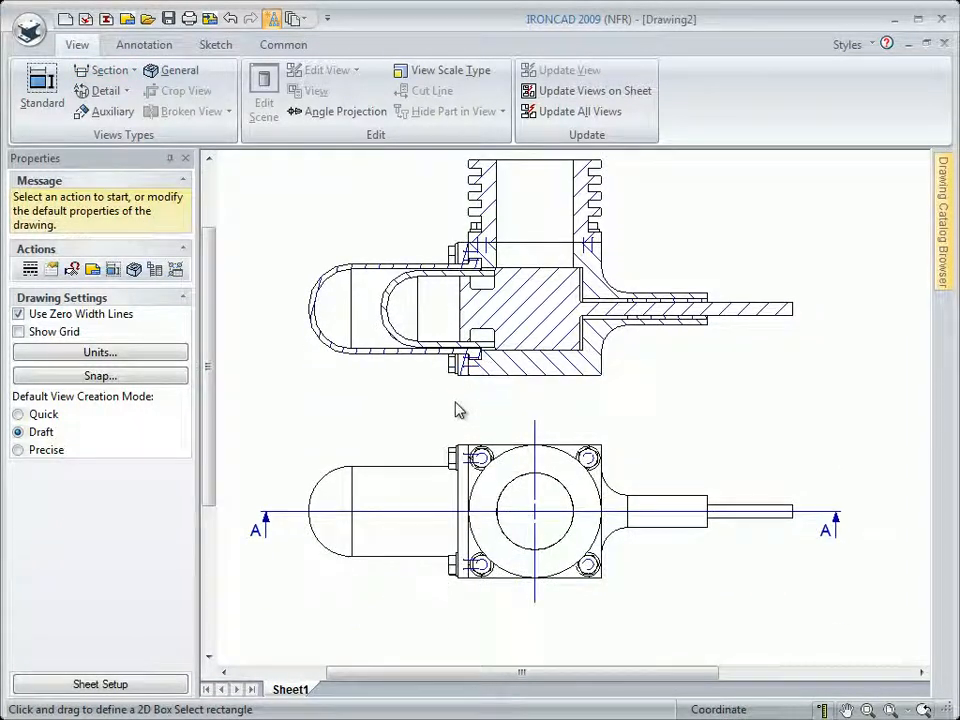
pyautogui.scroll(3, 468, 406)
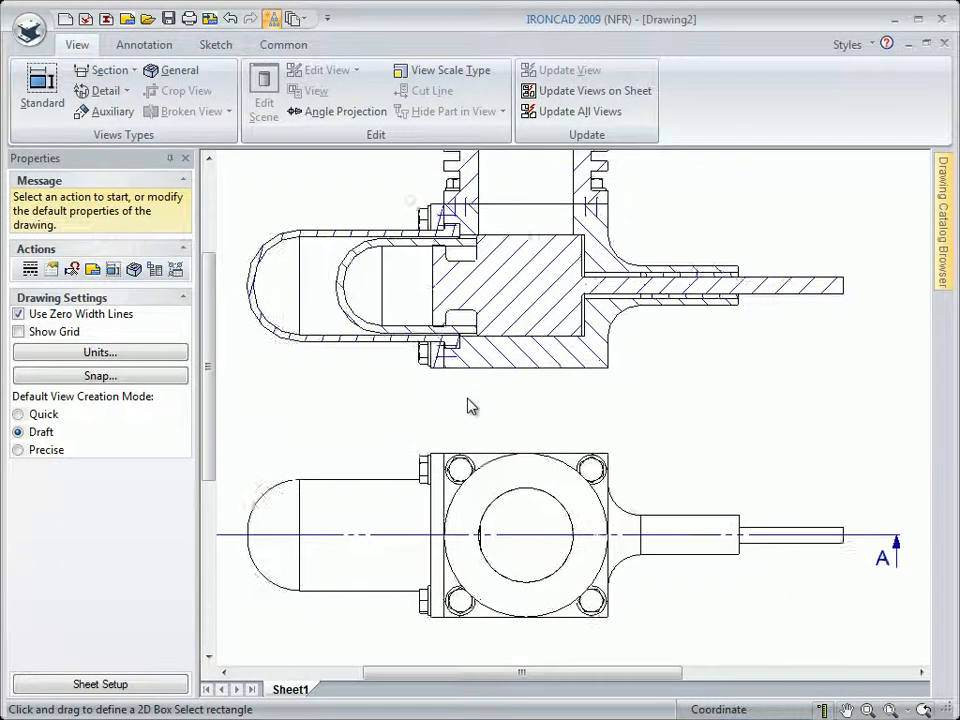
pyautogui.scroll(3, 469, 404)
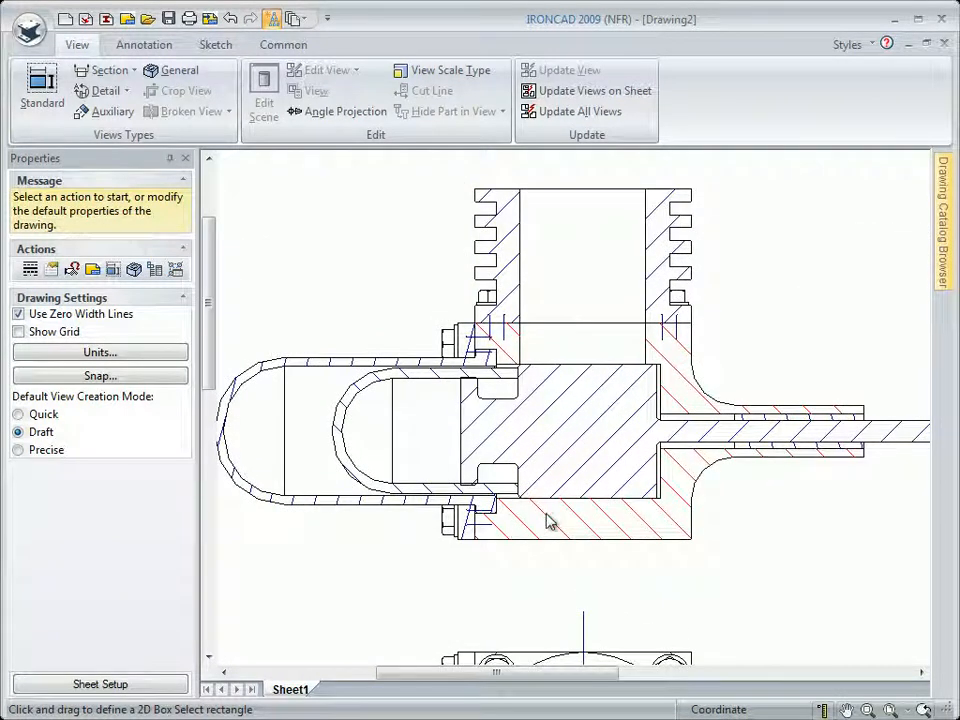
pyautogui.click(617, 568)
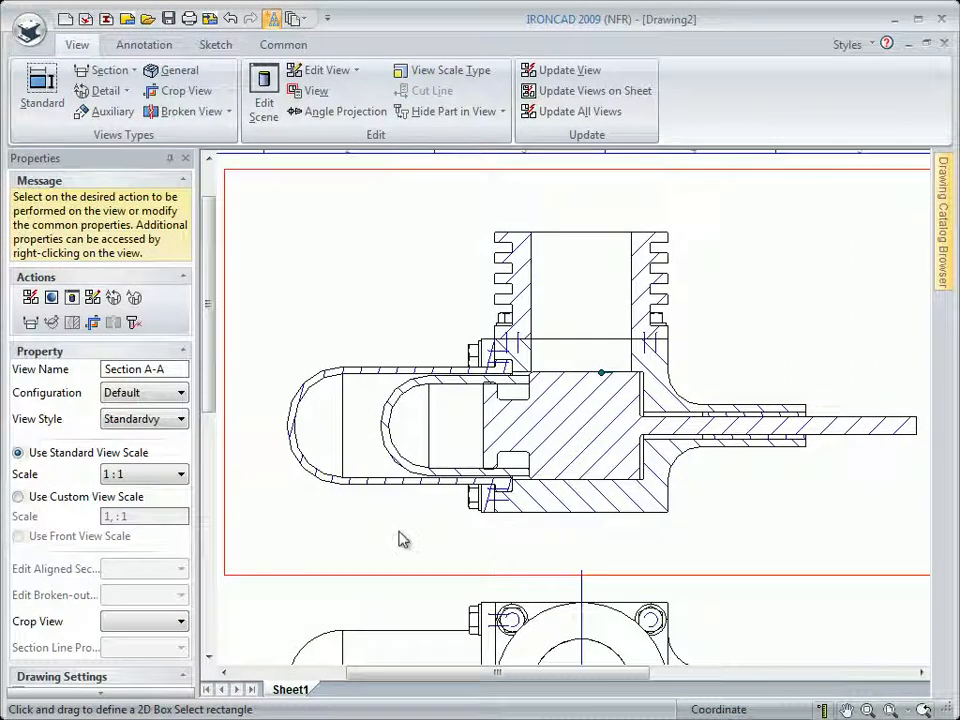
pyautogui.scroll(-1, 405, 535)
pyautogui.scroll(1, 403, 532)
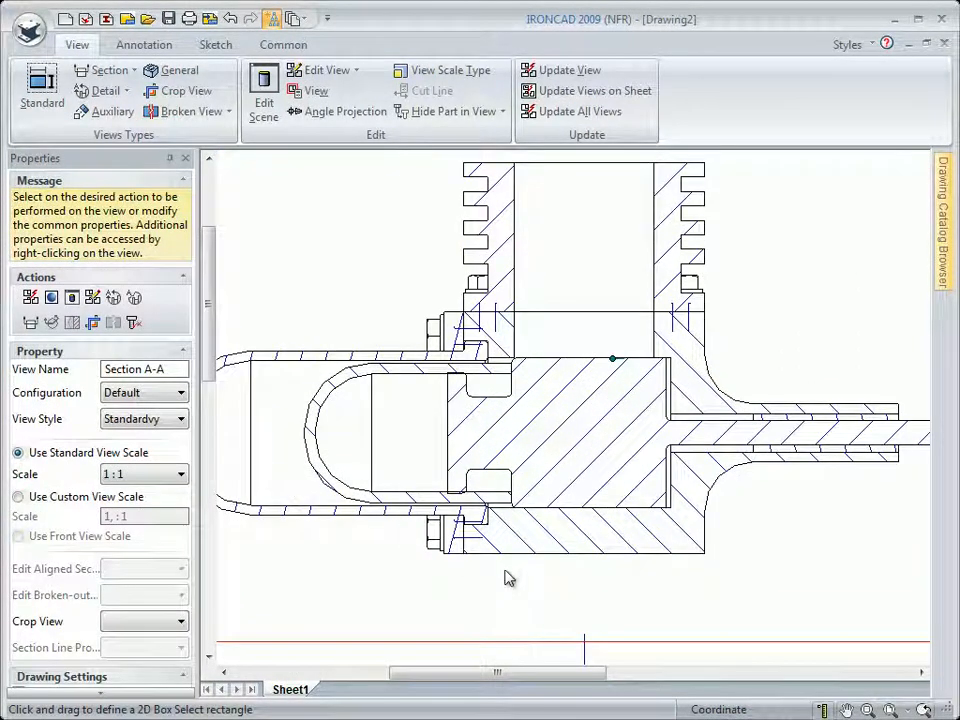
pyautogui.scroll(1, 507, 571)
pyautogui.scroll(1, 505, 566)
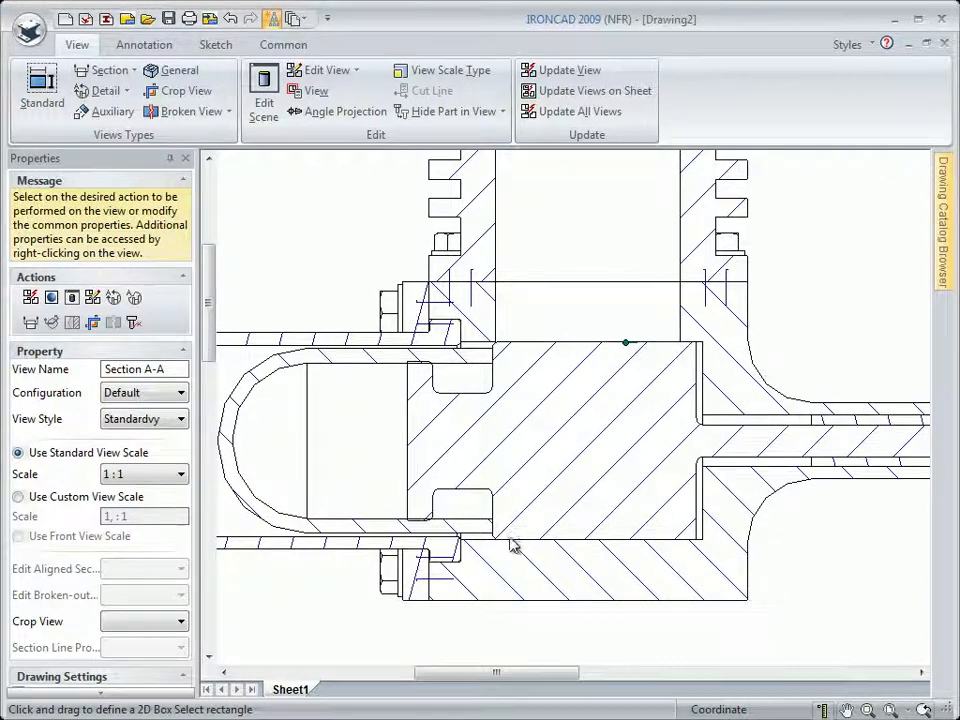
# Step: Set the view quality of section view A-A to Precise (Model Based)
pyautogui.scroll(-5, 497, 543)
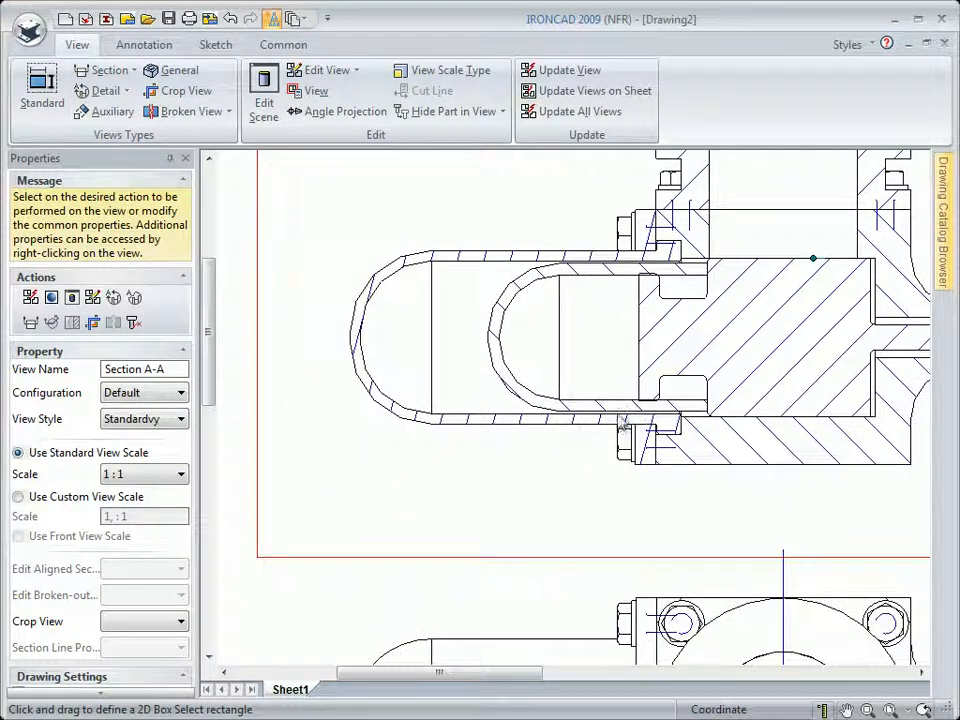
pyautogui.rightClick(521, 450)
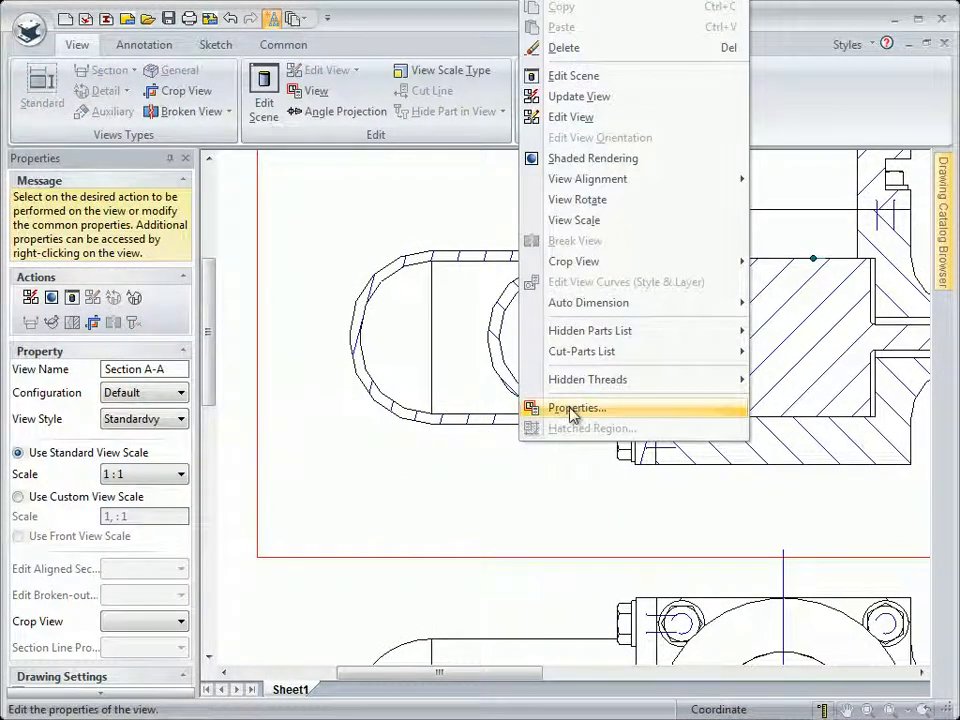
pyautogui.click(572, 409)
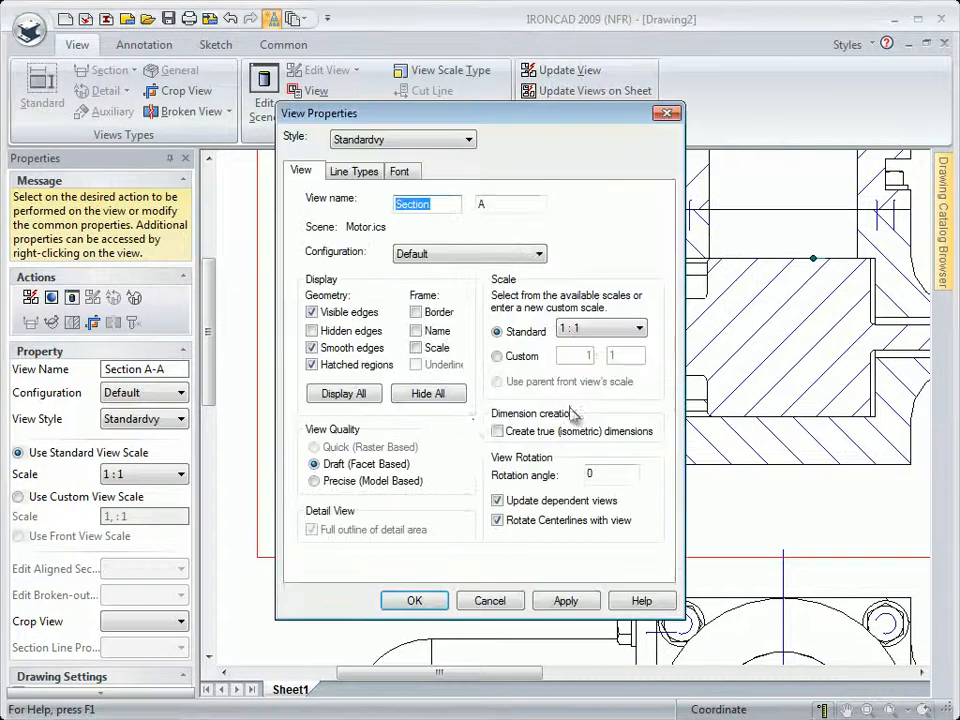
pyautogui.click(314, 481)
pyautogui.click(414, 601)
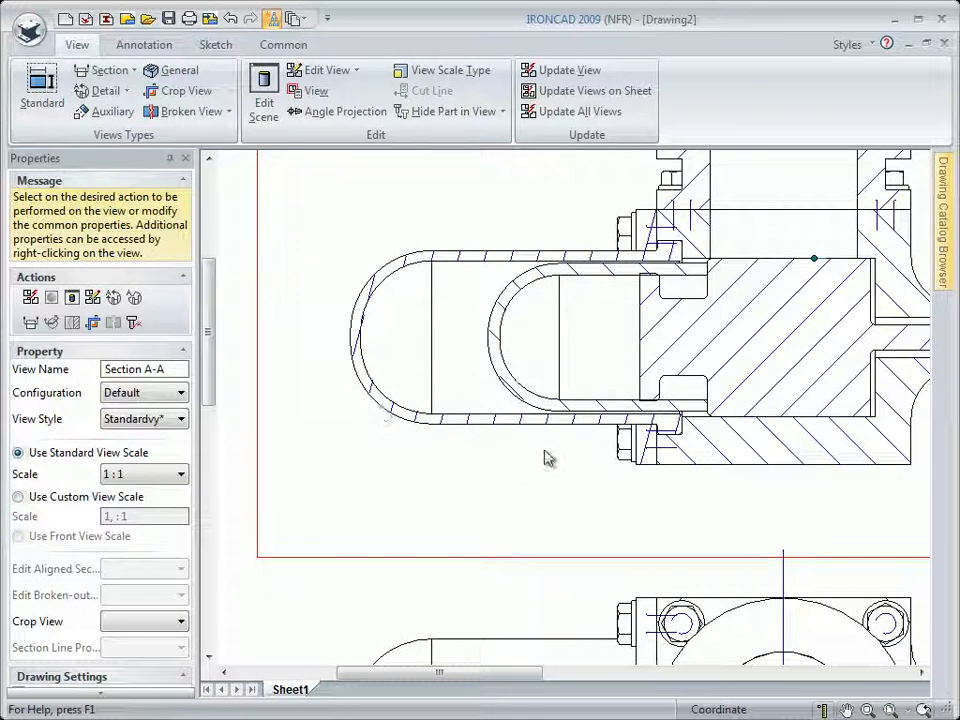
pyautogui.moveTo(629, 470)
pyautogui.mouseDown(button='middle')
pyautogui.moveTo(424, 474)
pyautogui.moveTo(392, 486)
pyautogui.mouseUp(button='middle')
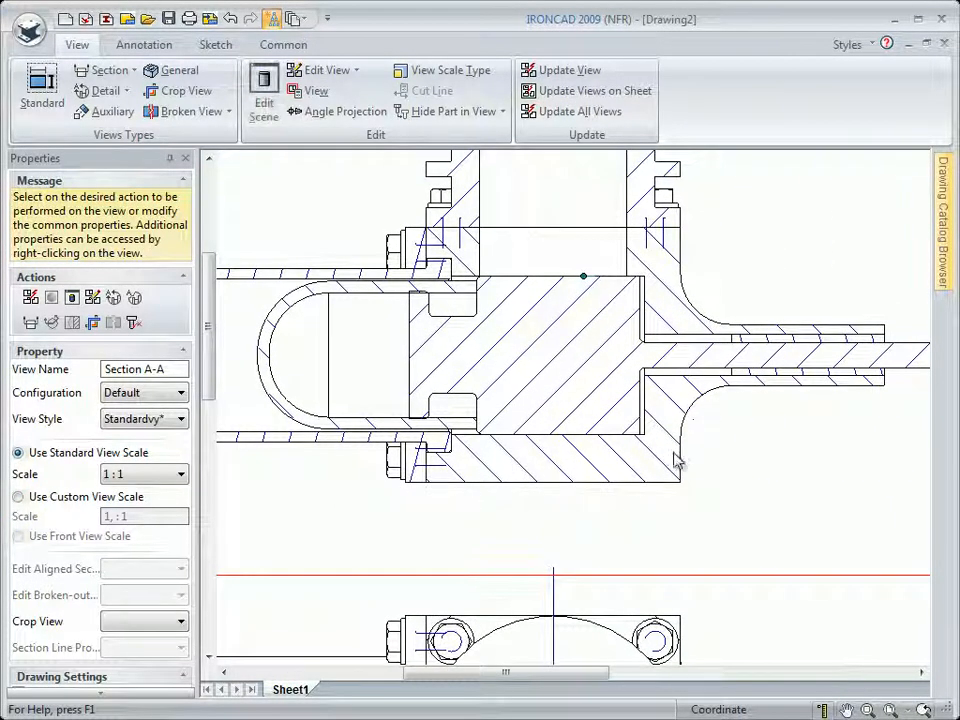
pyautogui.scroll(-5, 588, 473)
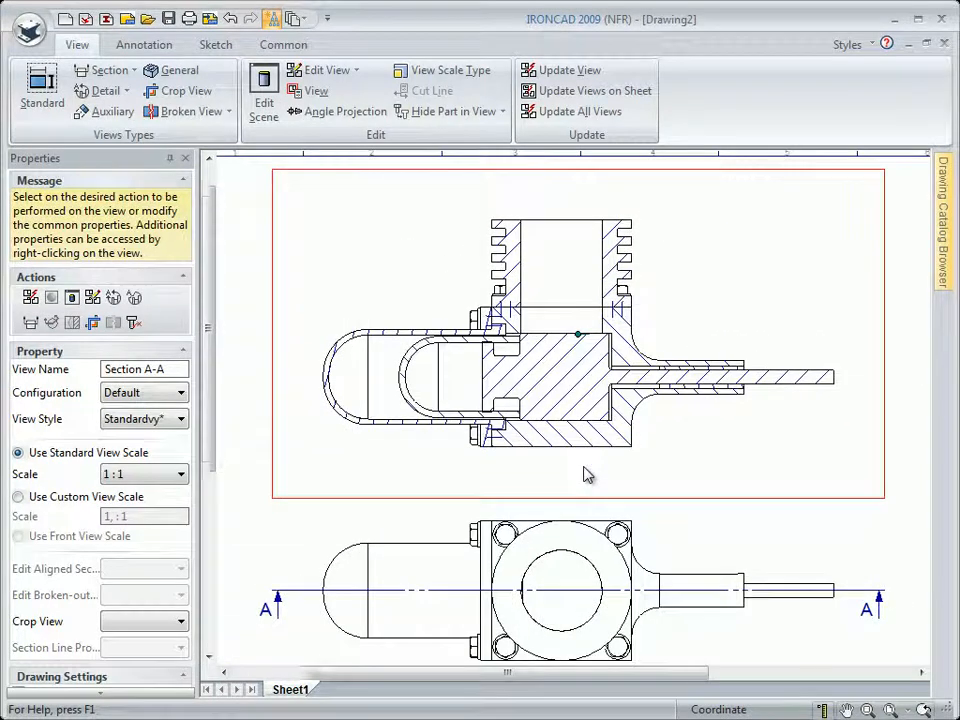
pyautogui.click(655, 580)
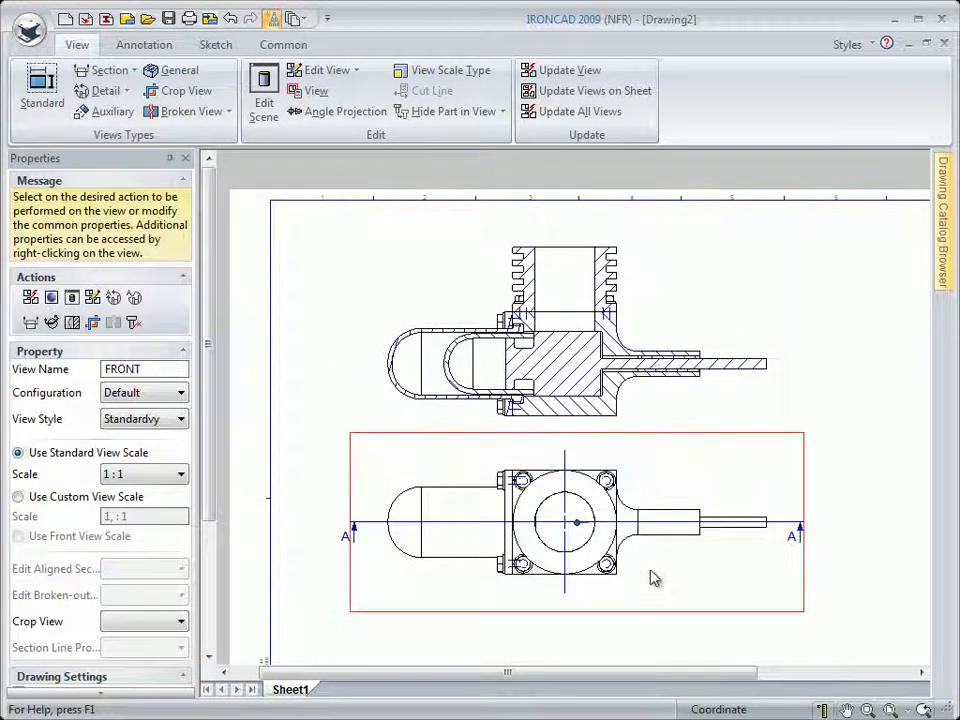
pyautogui.moveTo(590, 530)
pyautogui.mouseDown(button='middle')
pyautogui.moveTo(538, 500)
pyautogui.moveTo(484, 433)
pyautogui.mouseUp(button='middle')
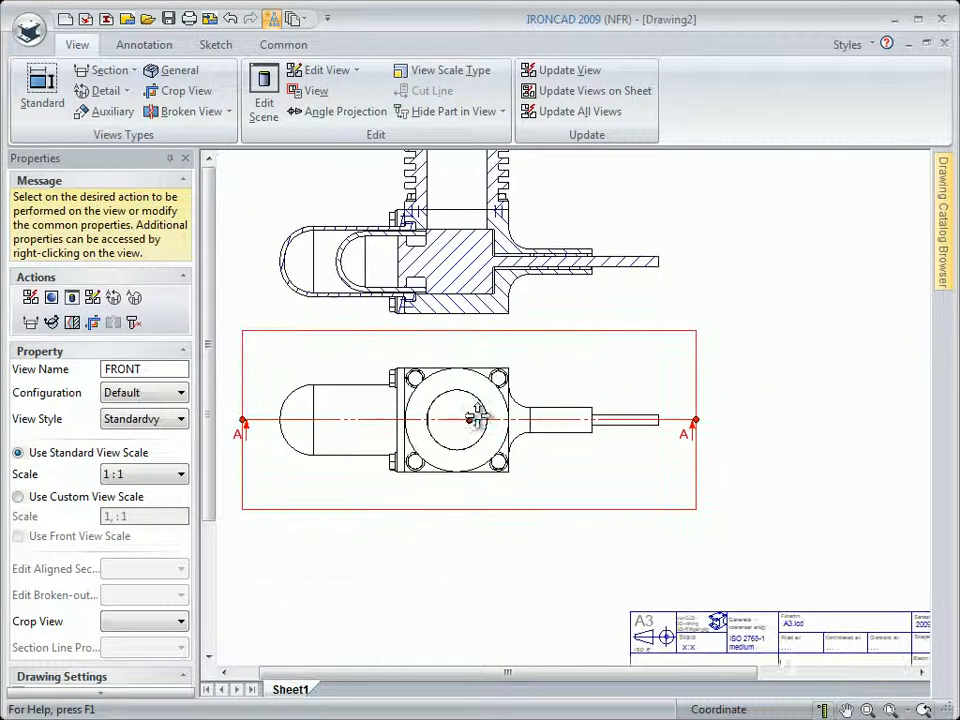
pyautogui.click(574, 546)
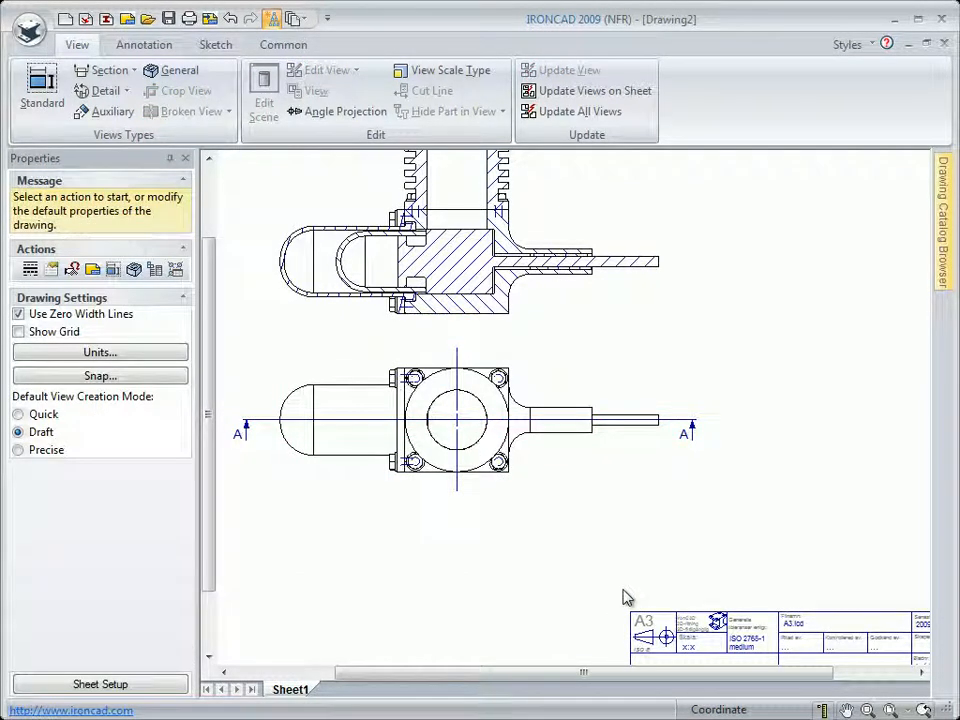
# Step: Start a bill of materials from the Sammanställning template, using the Default configuration
pyautogui.click(144, 46)
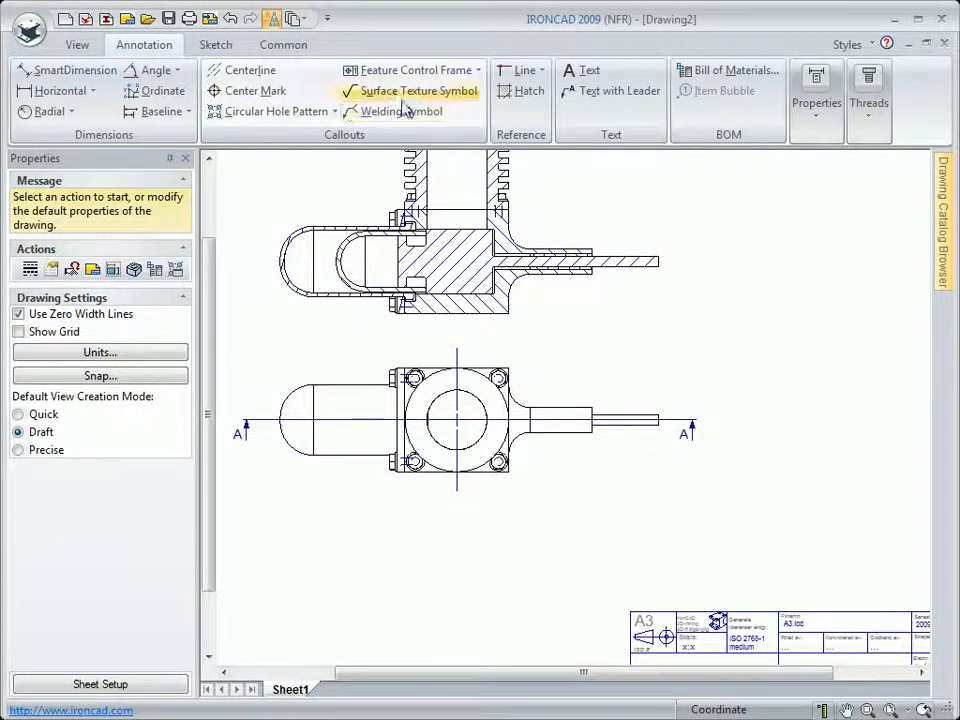
pyautogui.click(708, 72)
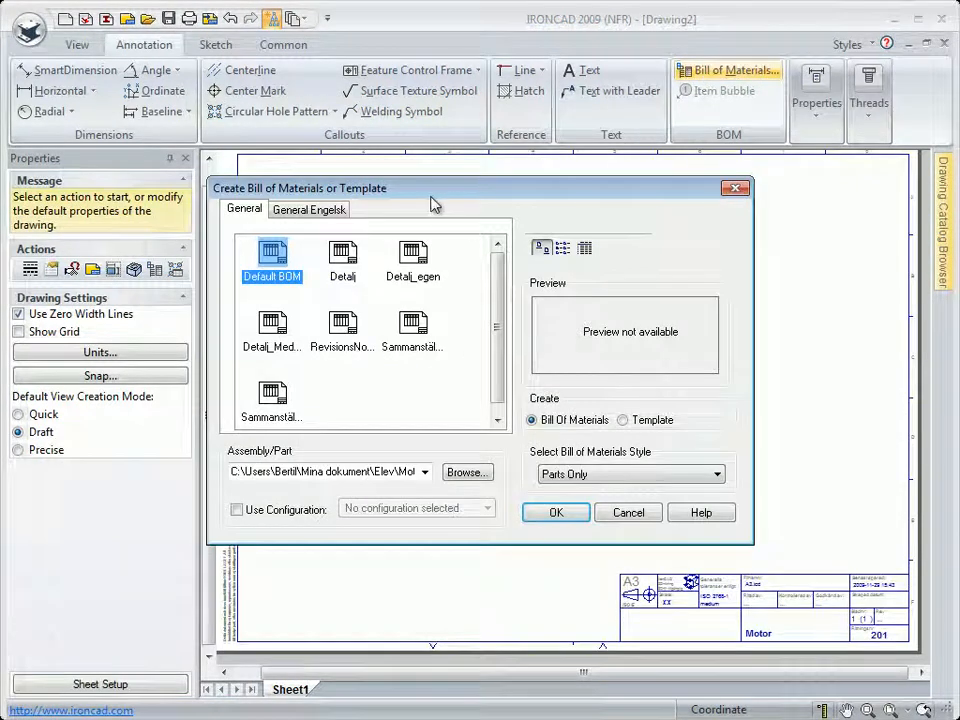
pyautogui.moveTo(437, 199); pyautogui.dragTo(478, 196)
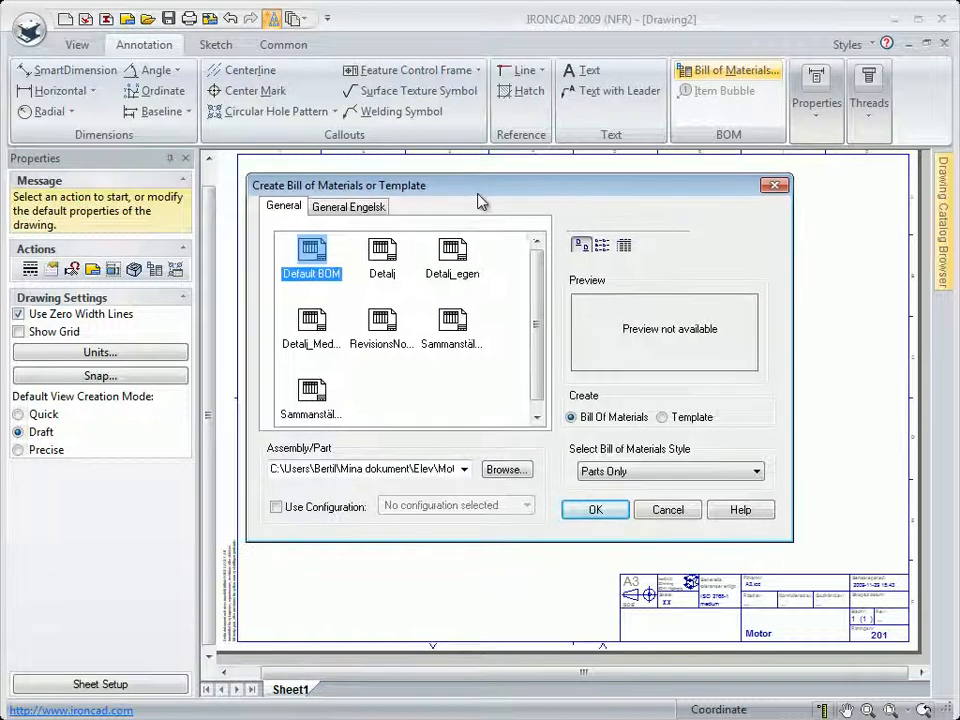
pyautogui.click(453, 322)
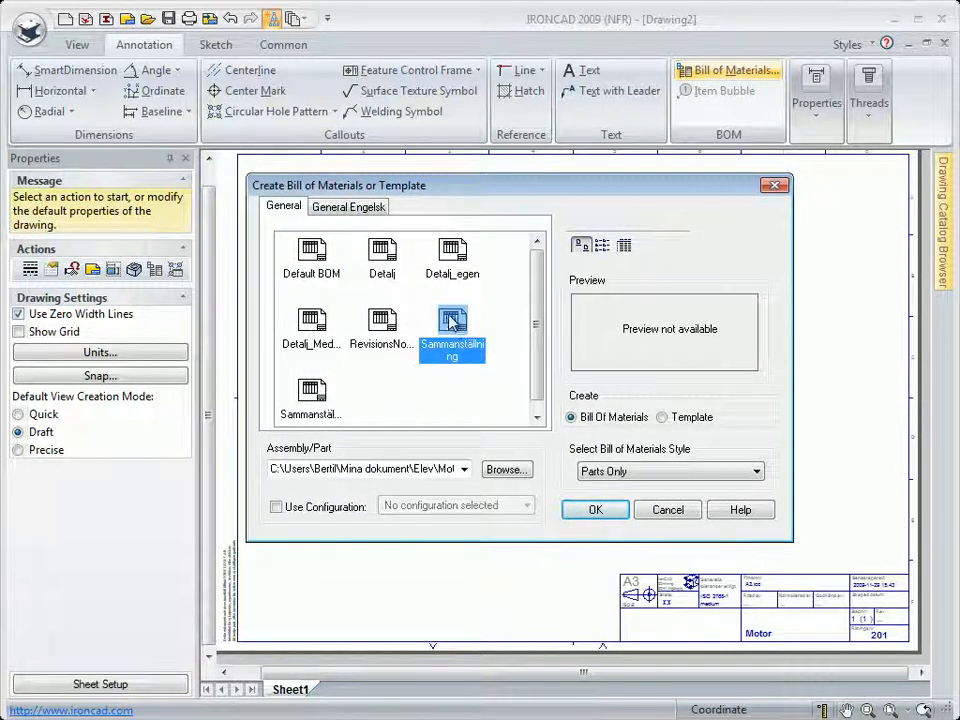
pyautogui.click(453, 322)
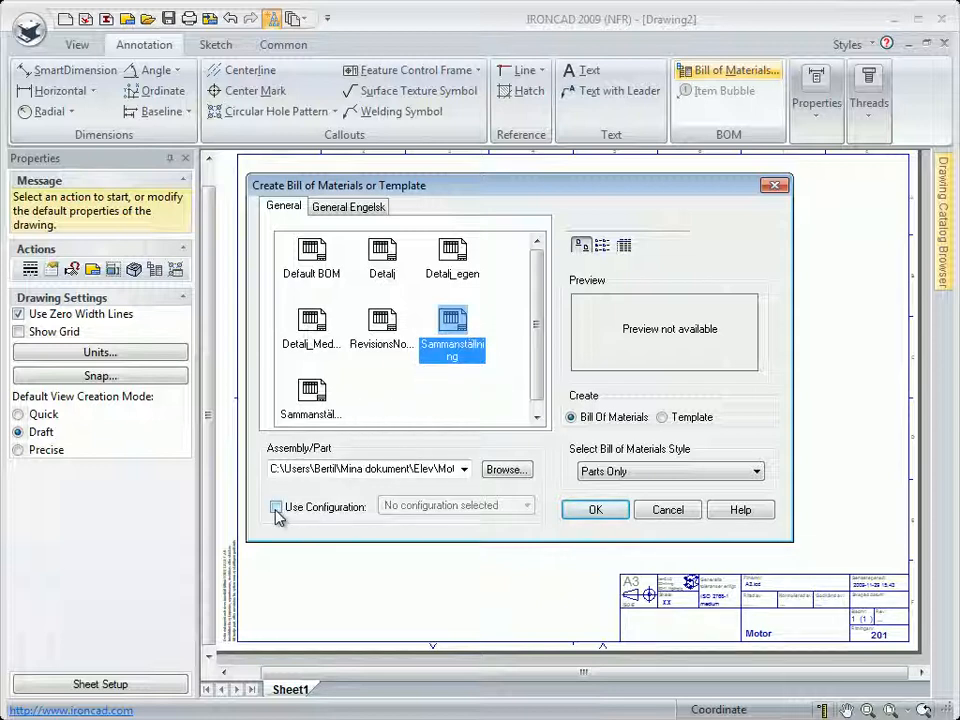
pyautogui.click(278, 511)
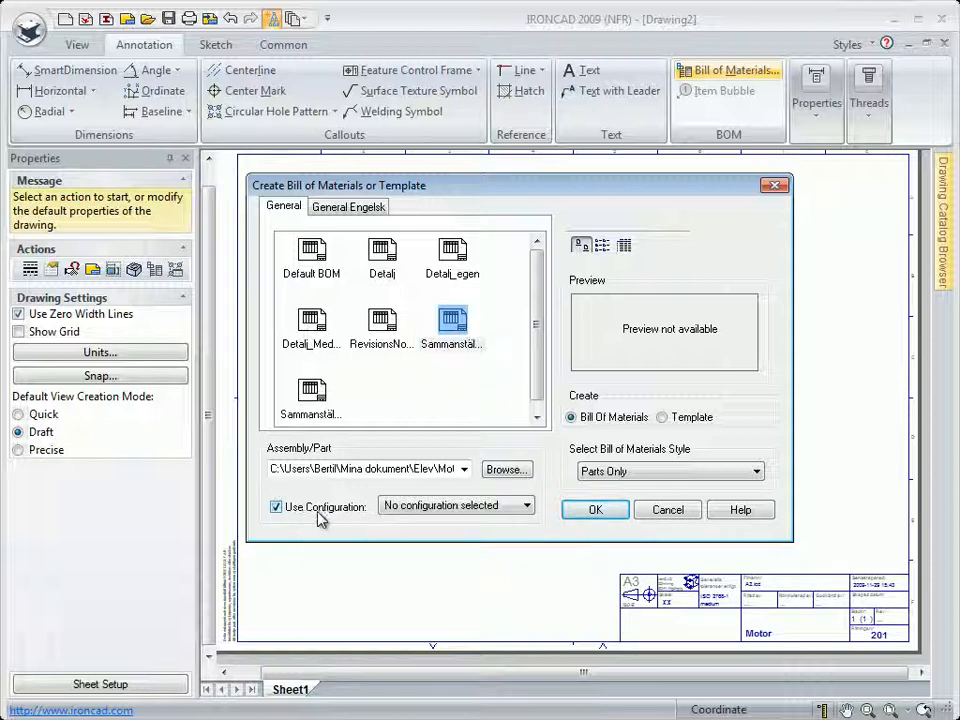
pyautogui.click(528, 507)
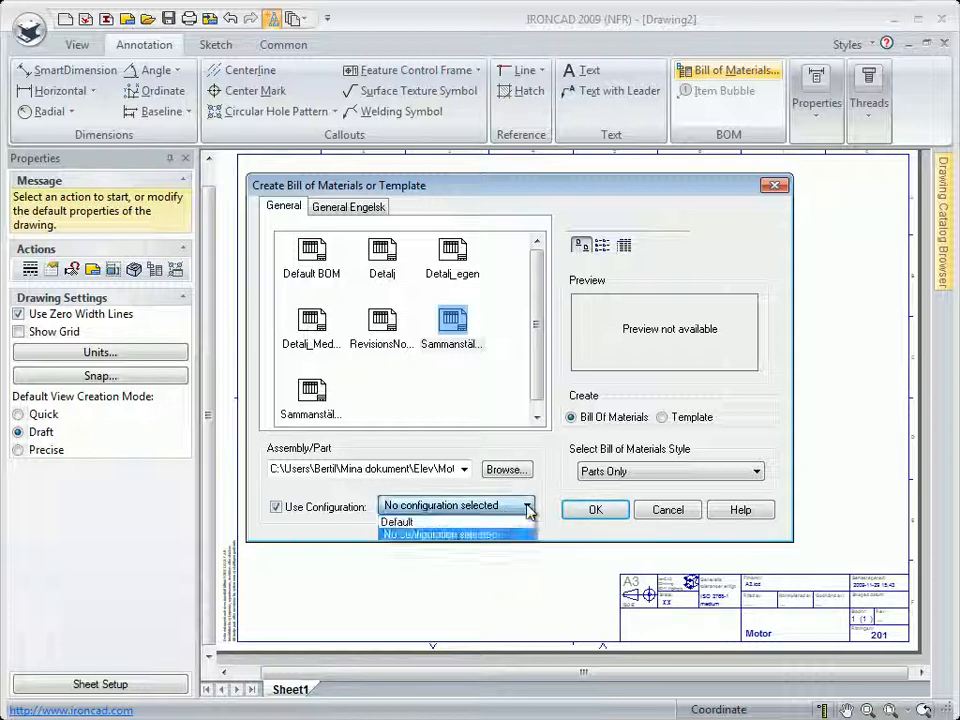
pyautogui.click(408, 524)
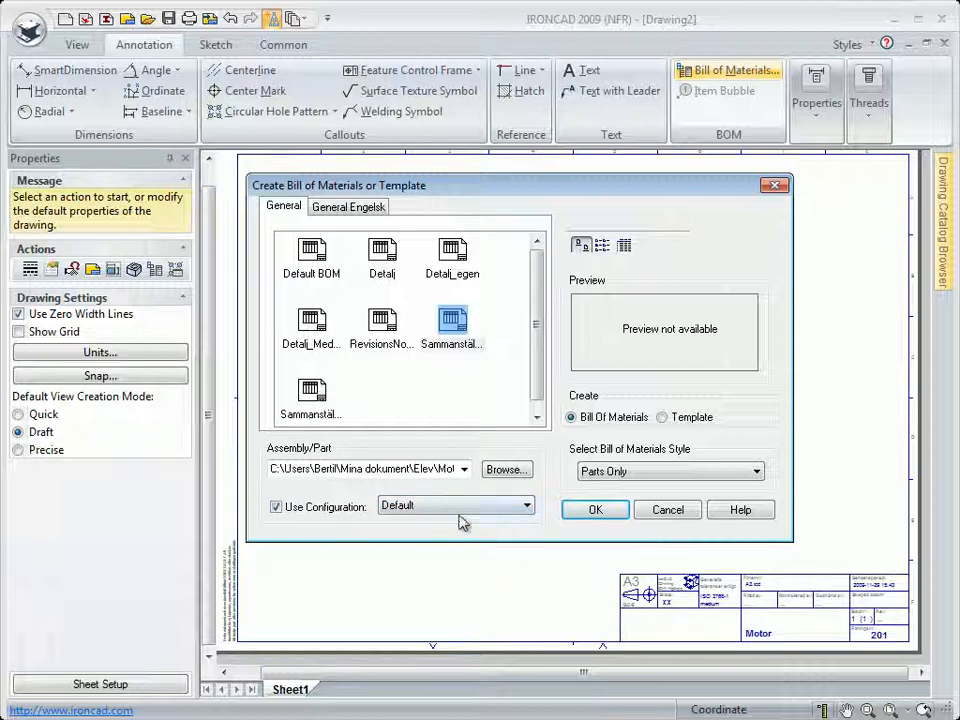
# Step: Insert the bill of materials in the Parts Only style and seat it directly on top of the title block
pyautogui.click(755, 473)
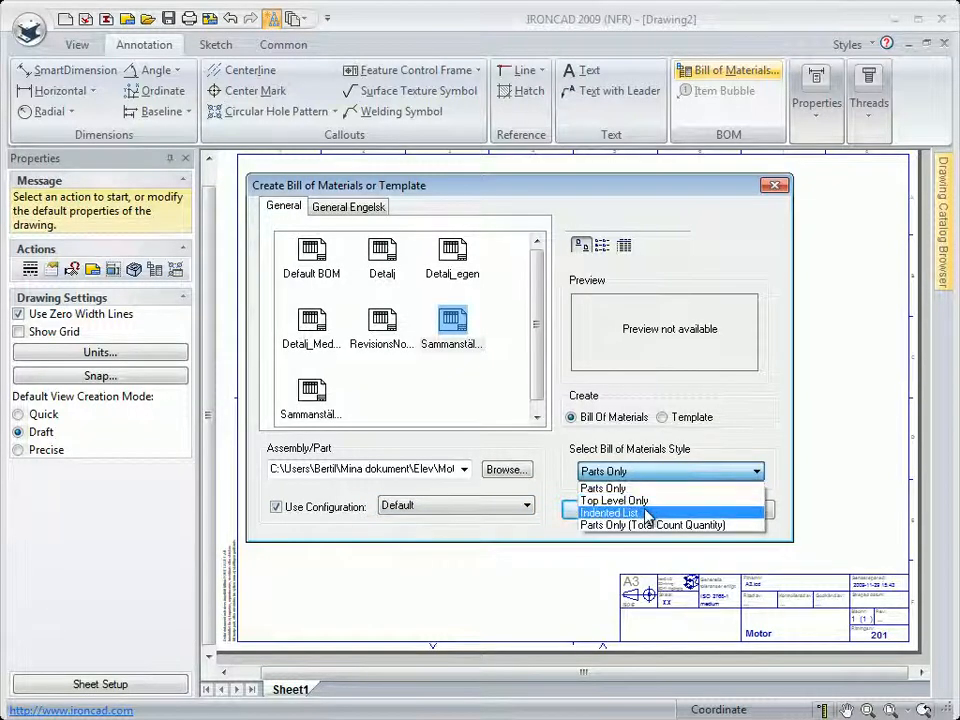
pyautogui.click(617, 490)
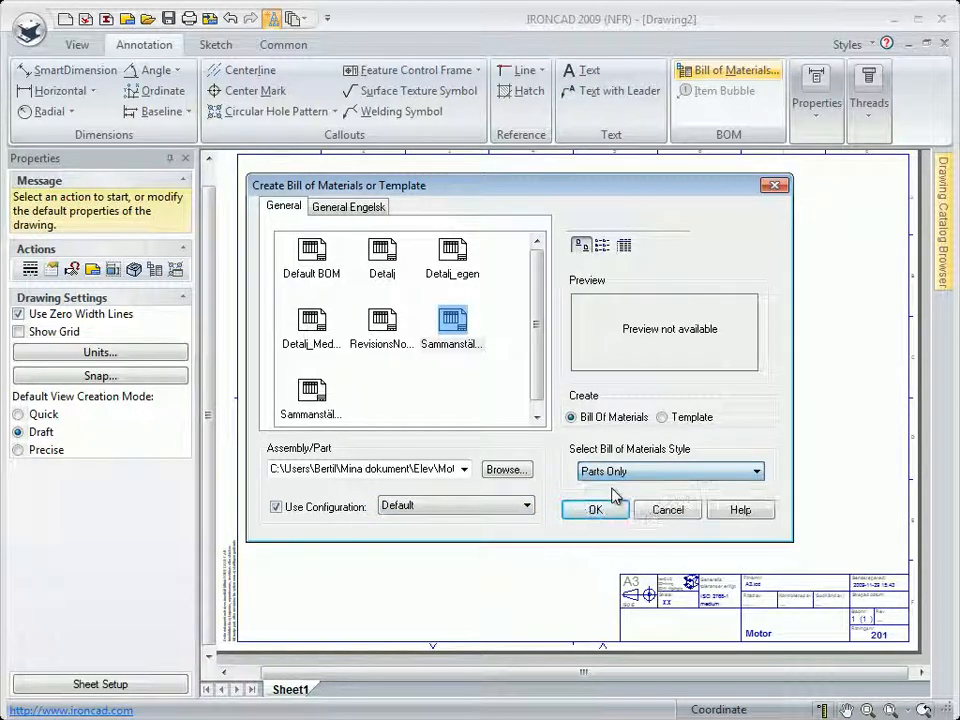
pyautogui.click(596, 513)
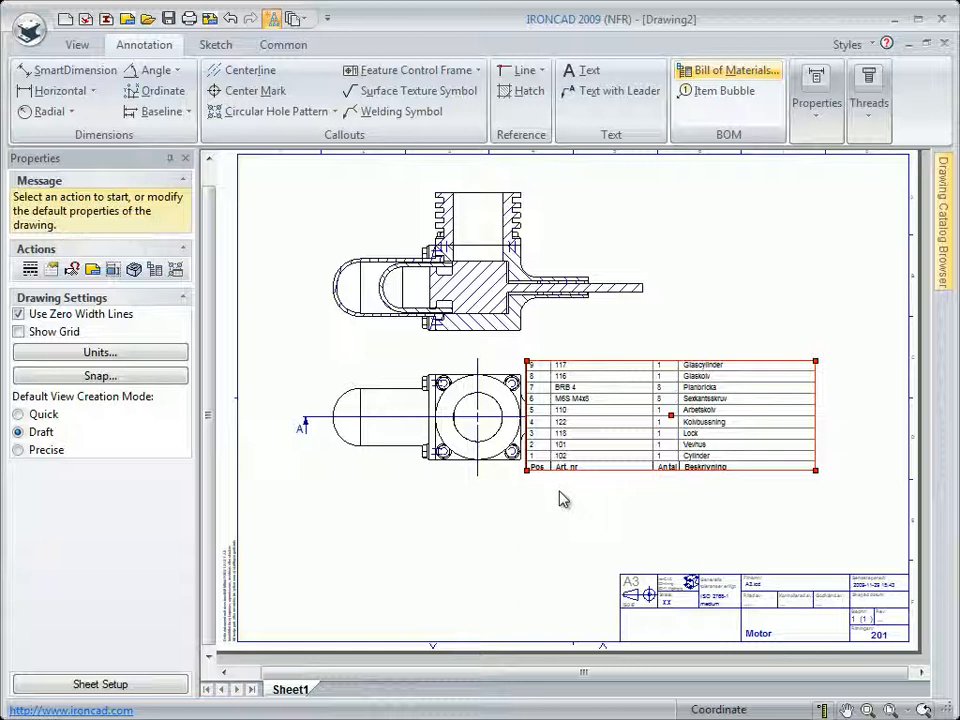
pyautogui.moveTo(528, 472); pyautogui.dragTo(619, 574)
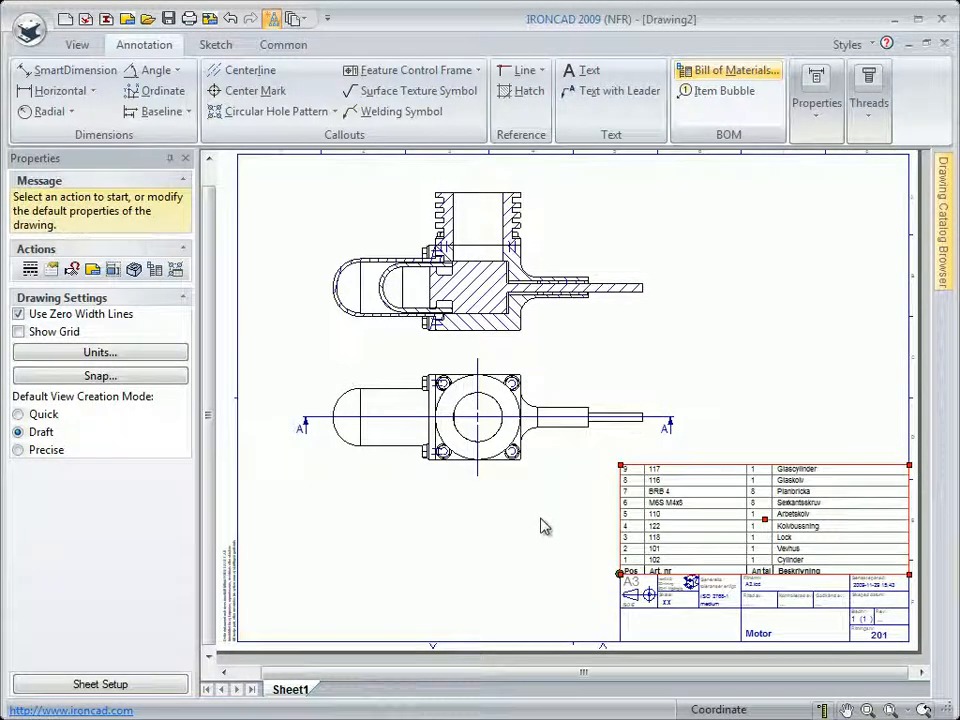
# Step: Move the front view slightly down to widen its gap to the section view
pyautogui.moveTo(543, 526); pyautogui.dragTo(514, 465, button='middle')
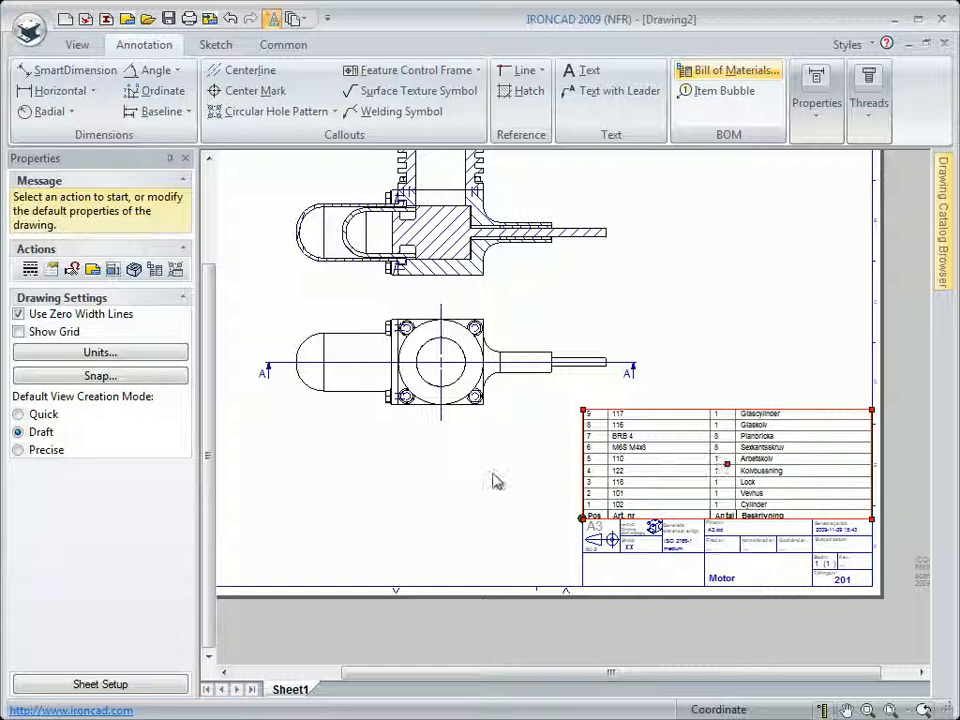
pyautogui.moveTo(493, 489); pyautogui.dragTo(503, 563, button='middle')
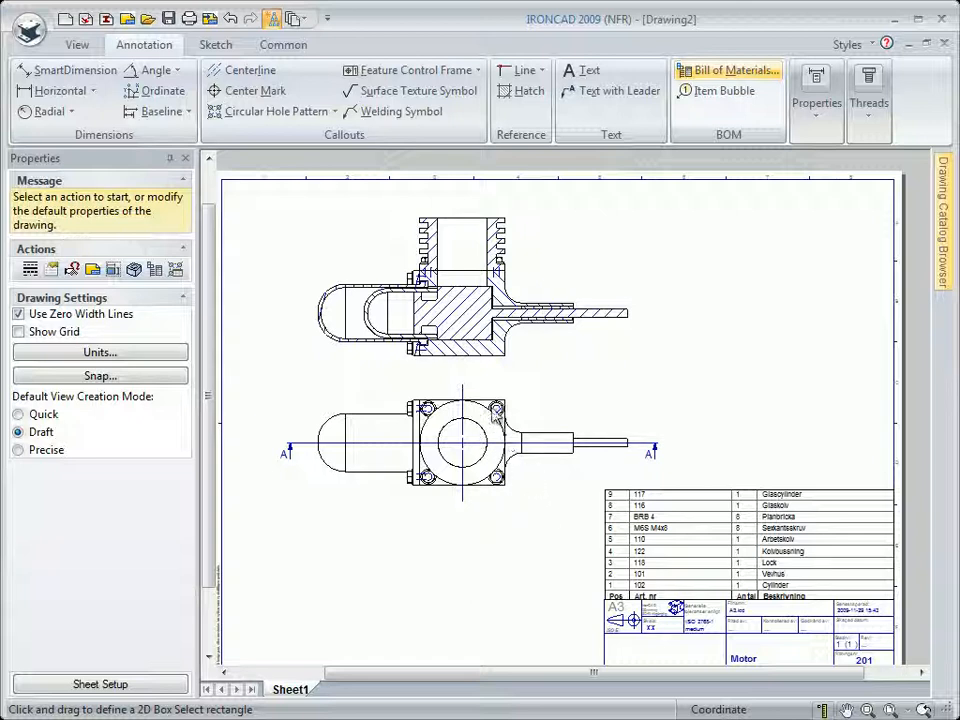
pyautogui.click(499, 481)
pyautogui.click(485, 497)
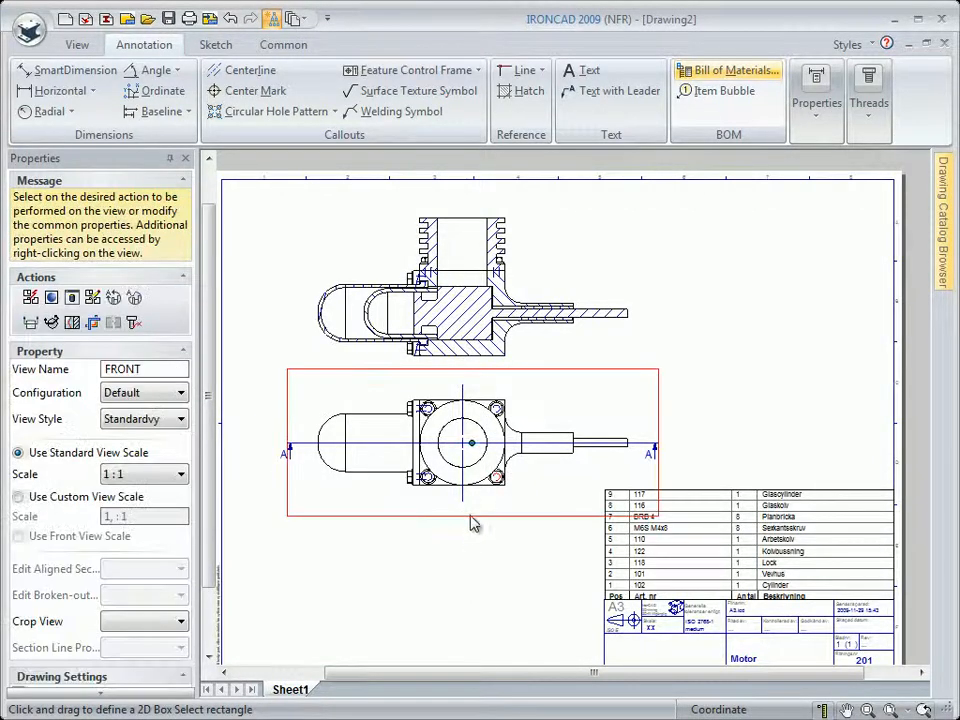
pyautogui.moveTo(466, 522)
pyautogui.mouseDown()
pyautogui.moveTo(463, 534)
pyautogui.moveTo(455, 526)
pyautogui.mouseUp()
pyautogui.click(682, 357)
# Step: Place an item bubble for the finned cylinder in the section view, up and to the right of its fins
pyautogui.moveTo(559, 331); pyautogui.dragTo(547, 400, button='middle')
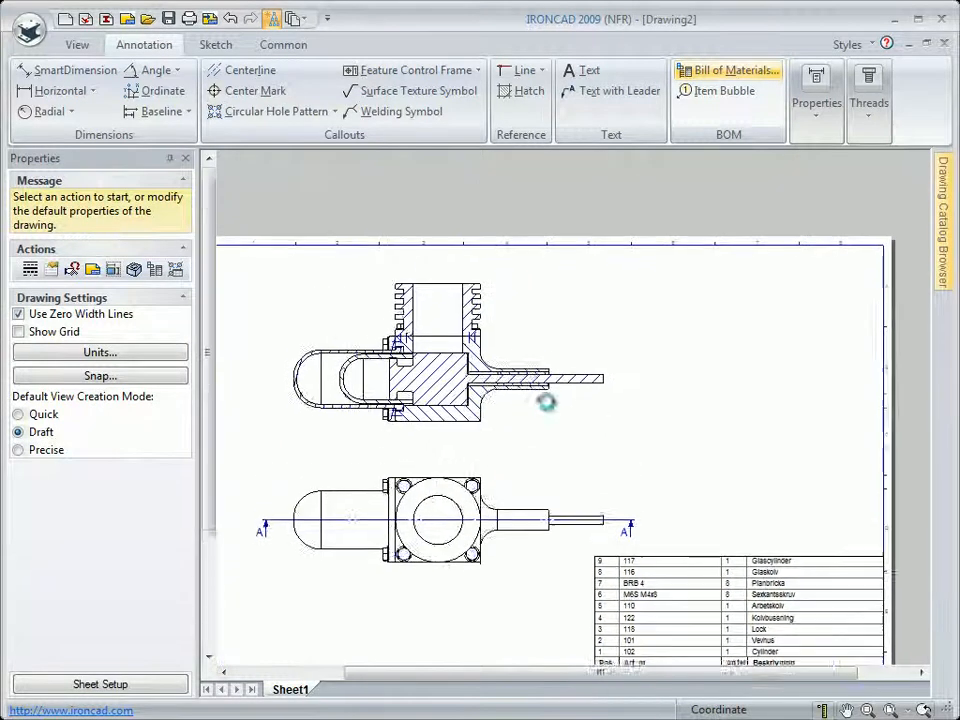
pyautogui.scroll(-2, 530, 381)
pyautogui.scroll(5, 527, 380)
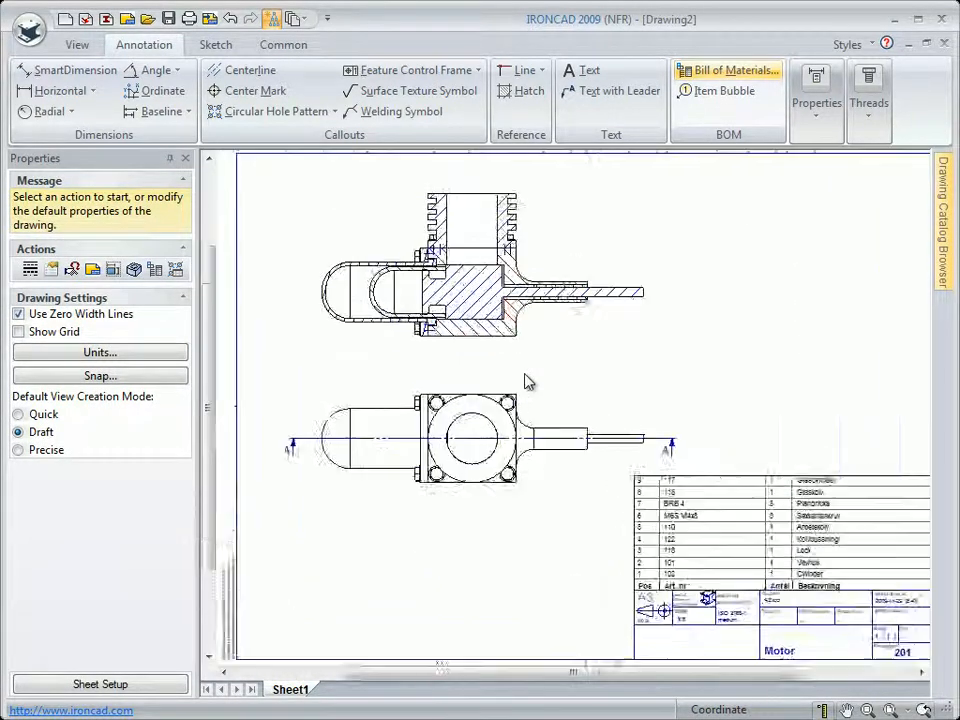
pyautogui.moveTo(511, 280); pyautogui.dragTo(536, 486, button='middle')
pyautogui.scroll(1, 541, 474)
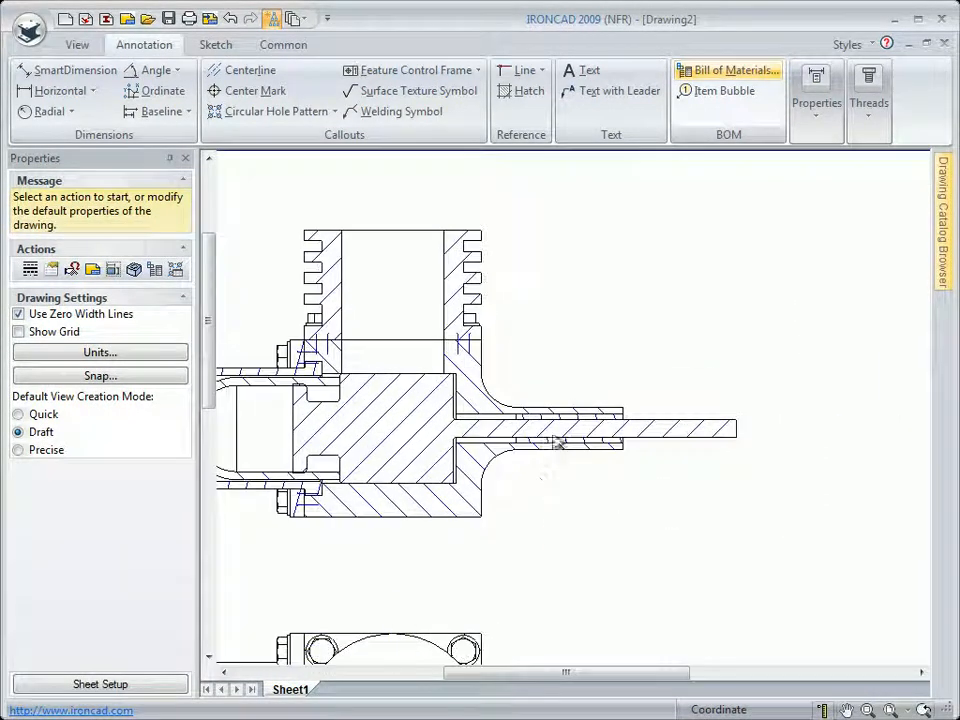
pyautogui.click(706, 94)
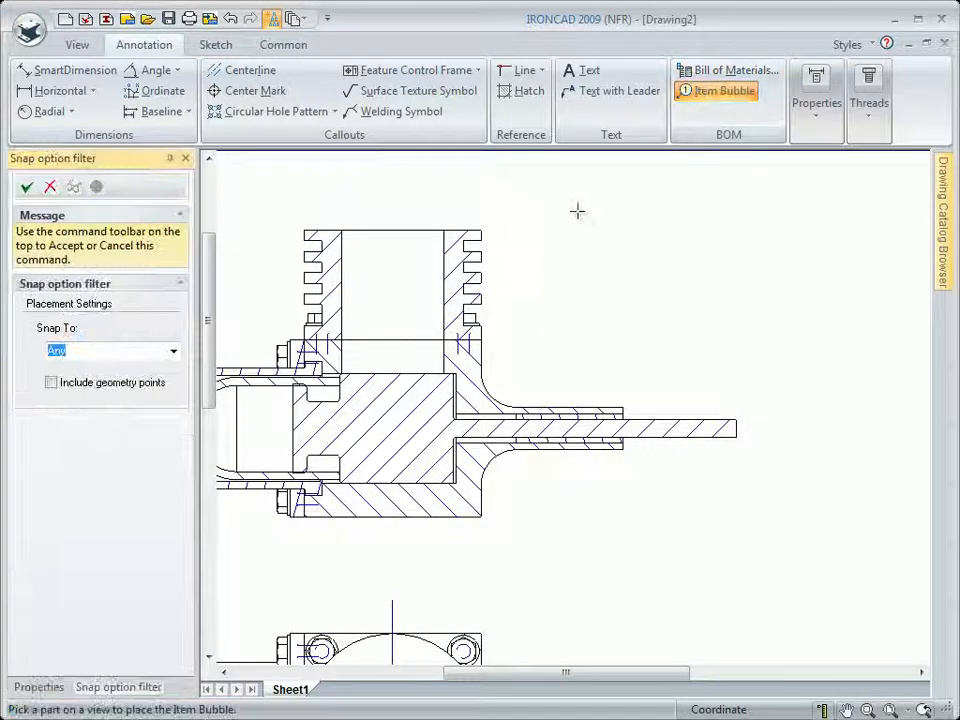
pyautogui.click(456, 263)
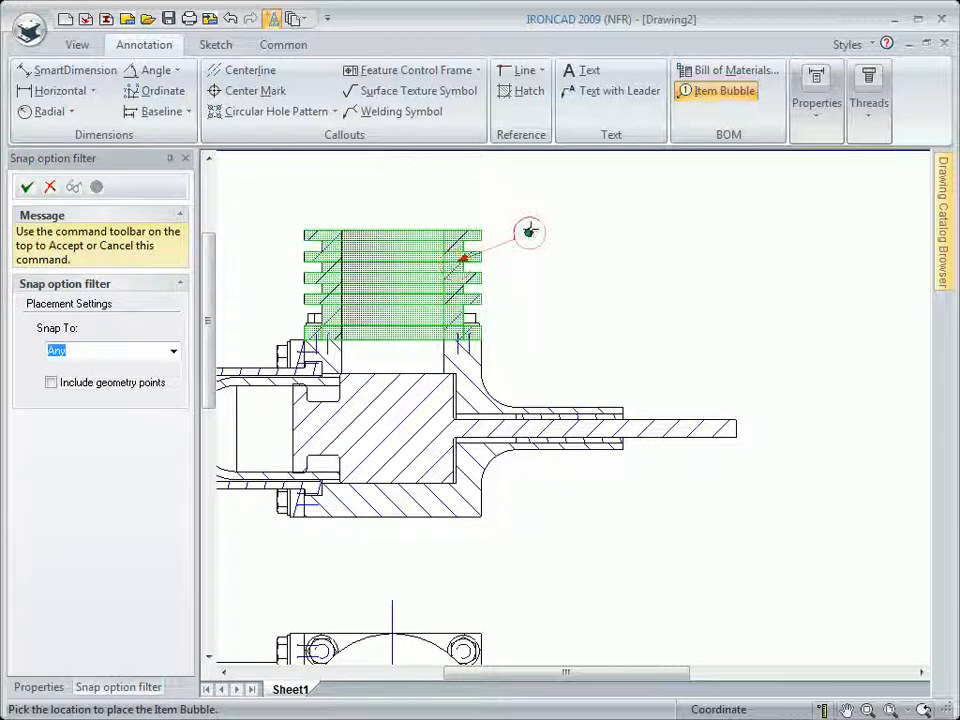
pyautogui.click(539, 223)
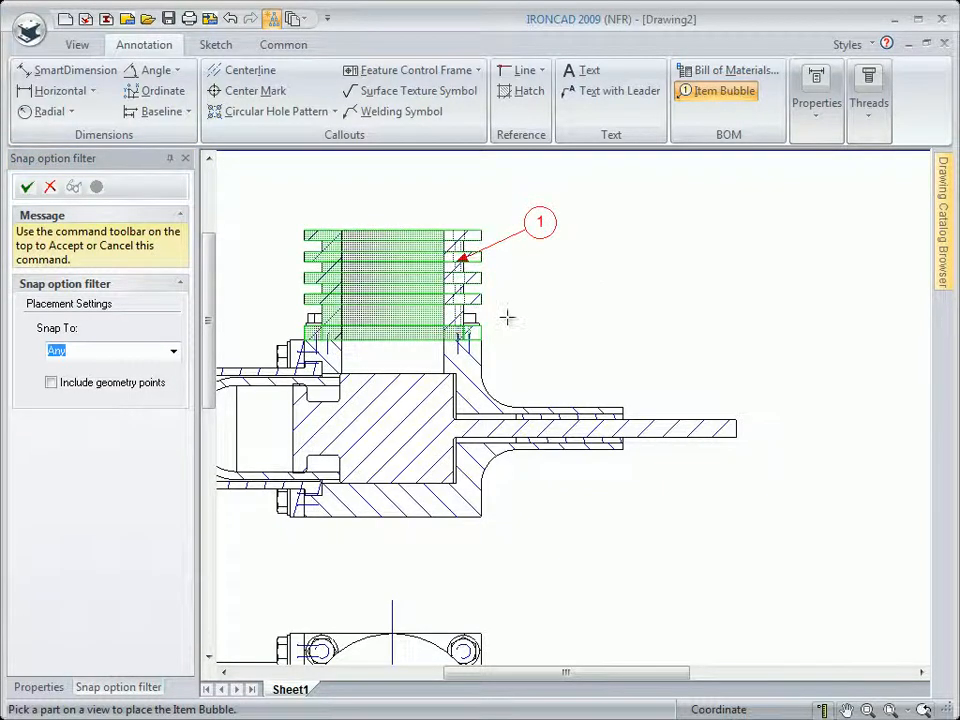
# Step: Add an item bubble for the crankcase housing, placed above its shaft sleeve in the section view
pyautogui.scroll(3, 507, 317)
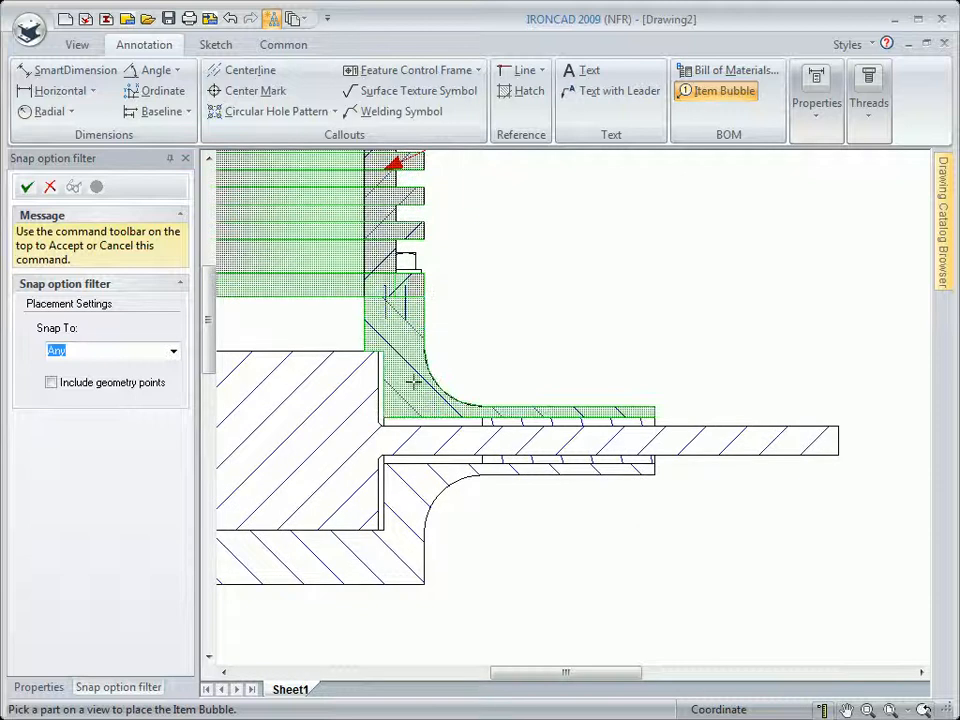
pyautogui.click(424, 376)
pyautogui.click(571, 261)
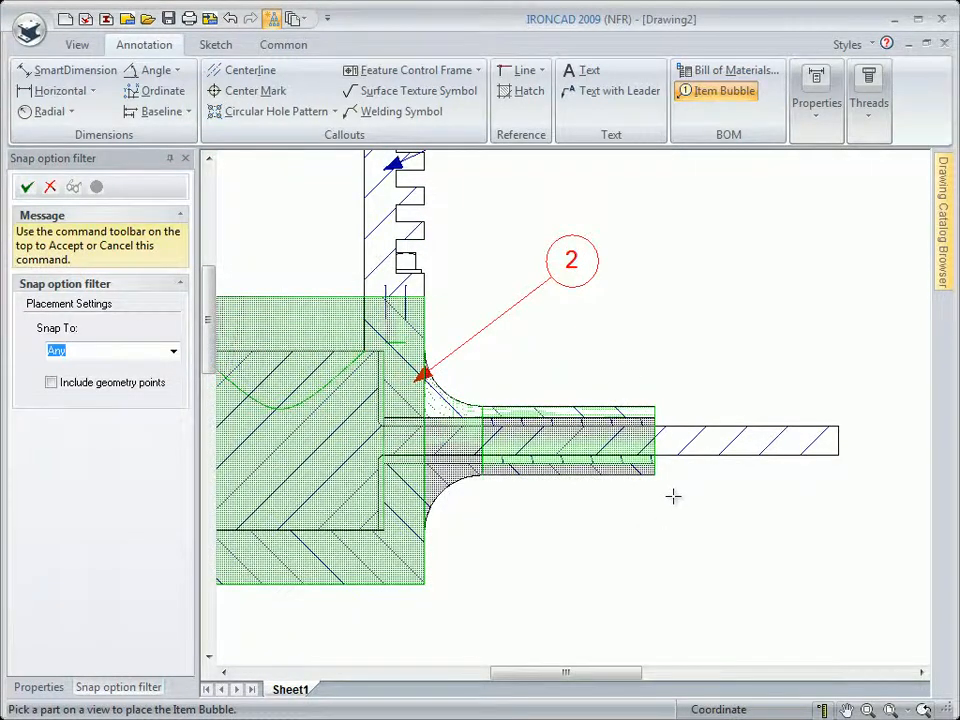
# Step: Add an item bubble for the thin bushing around the piston rod, placed above the sleeve's outer end
pyautogui.scroll(4, 669, 497)
pyautogui.moveTo(628, 452); pyautogui.dragTo(536, 420, button='middle')
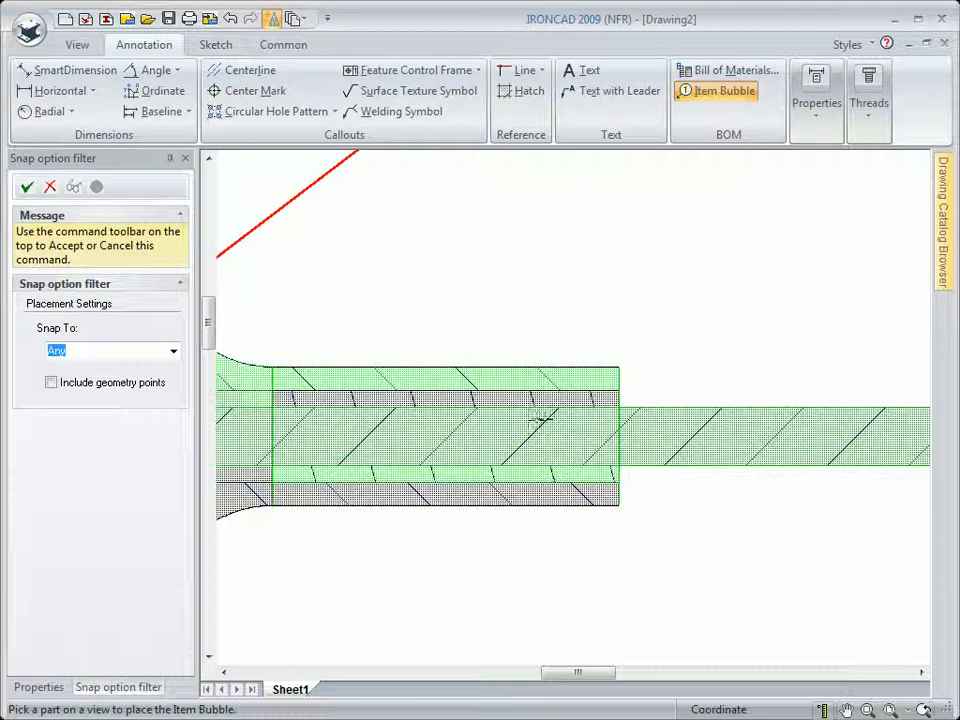
pyautogui.click(594, 401)
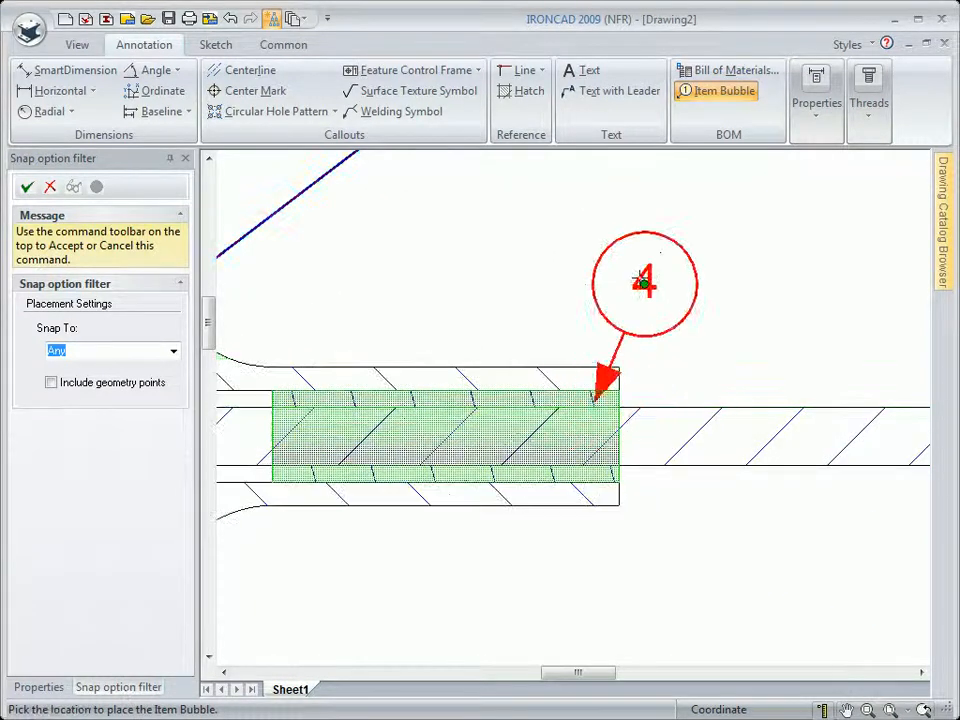
pyautogui.scroll(-1, 706, 243)
pyautogui.scroll(-2, 706, 243)
pyautogui.click(671, 289)
# Step: Add an item bubble for the hatched working piston in the section view, placed below the crankcase housing
pyautogui.moveTo(471, 350); pyautogui.dragTo(778, 216, button='middle')
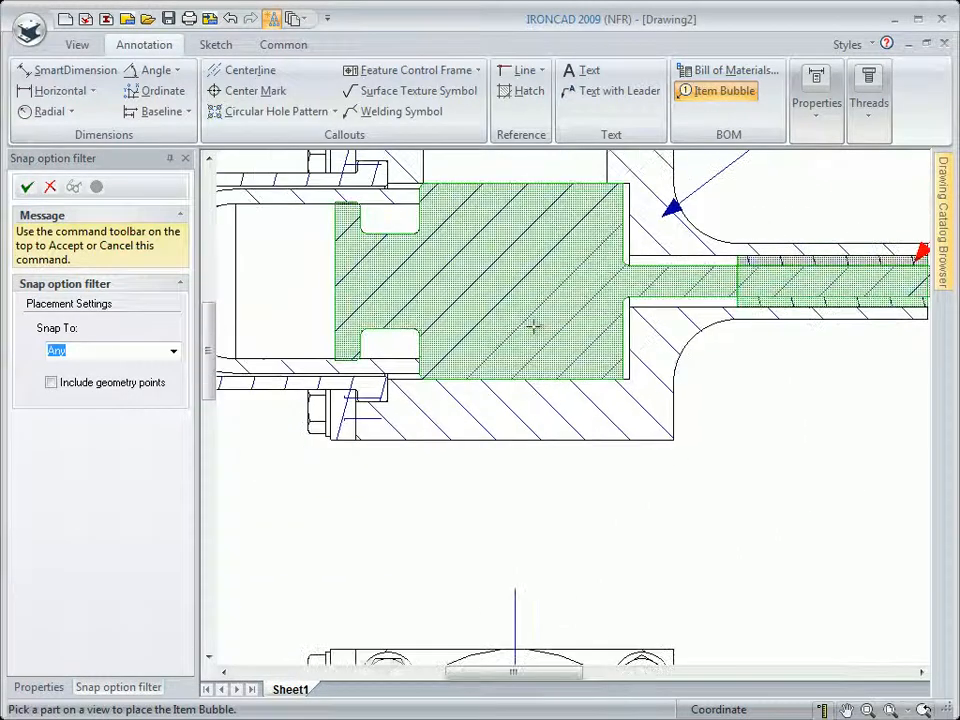
pyautogui.click(536, 335)
pyautogui.click(626, 531)
# Step: Add item bubbles for the inner glass piston and the outer glass cylinder, placed side by side below them in the section view
pyautogui.moveTo(421, 401)
pyautogui.mouseDown(button='middle')
pyautogui.moveTo(639, 401)
pyautogui.moveTo(666, 418)
pyautogui.moveTo(666, 407)
pyautogui.mouseUp(button='middle')
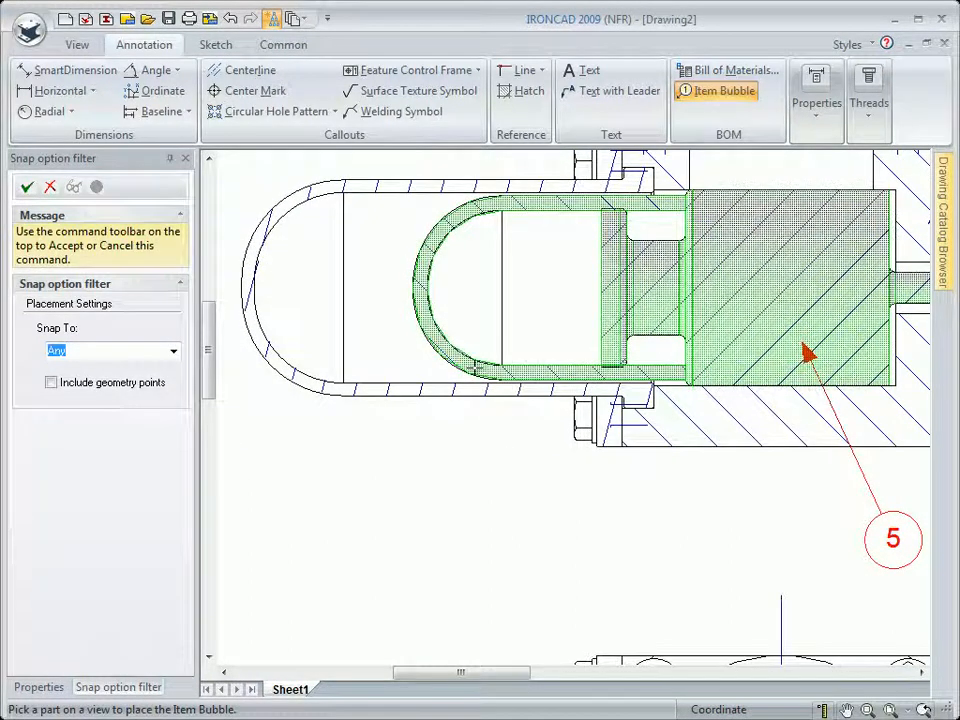
pyautogui.click(474, 374)
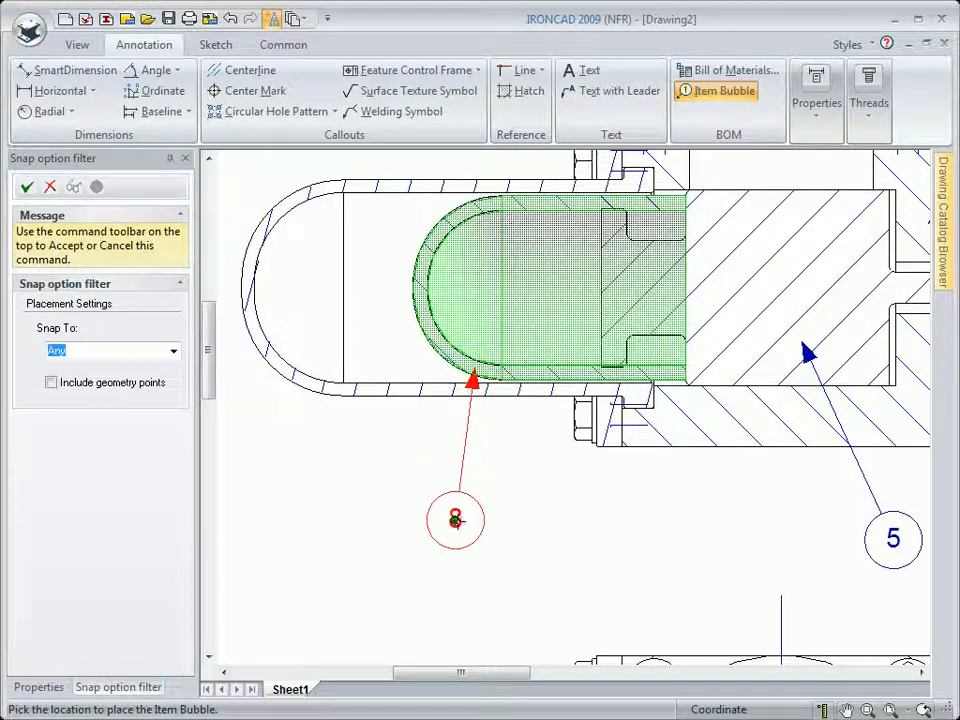
pyautogui.click(455, 520)
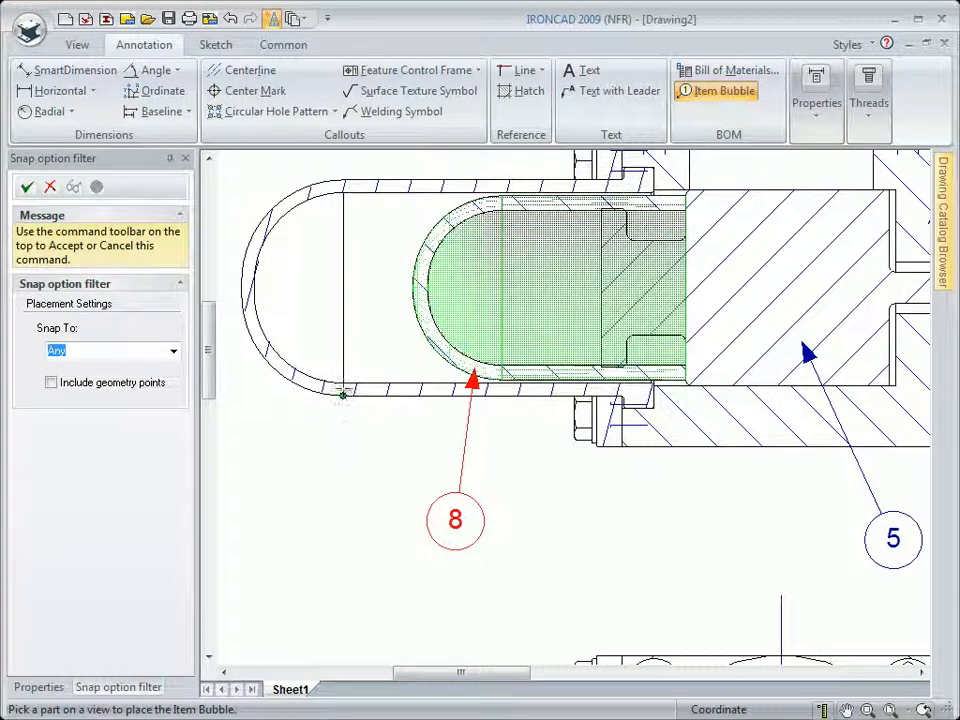
pyautogui.click(340, 394)
pyautogui.click(293, 517)
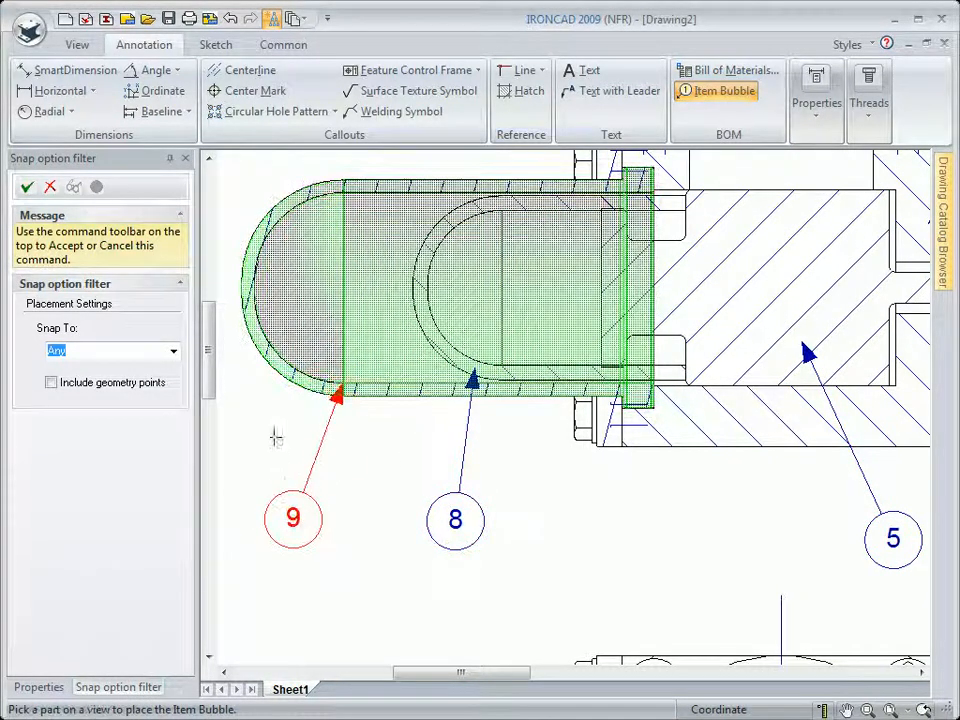
# Step: Add an item bubble for the thin cover plate in the front view, placed above the plate
pyautogui.moveTo(540, 496)
pyautogui.mouseDown(button='middle')
pyautogui.moveTo(497, 391)
pyautogui.moveTo(497, 352)
pyautogui.moveTo(469, 375)
pyautogui.mouseUp(button='middle')
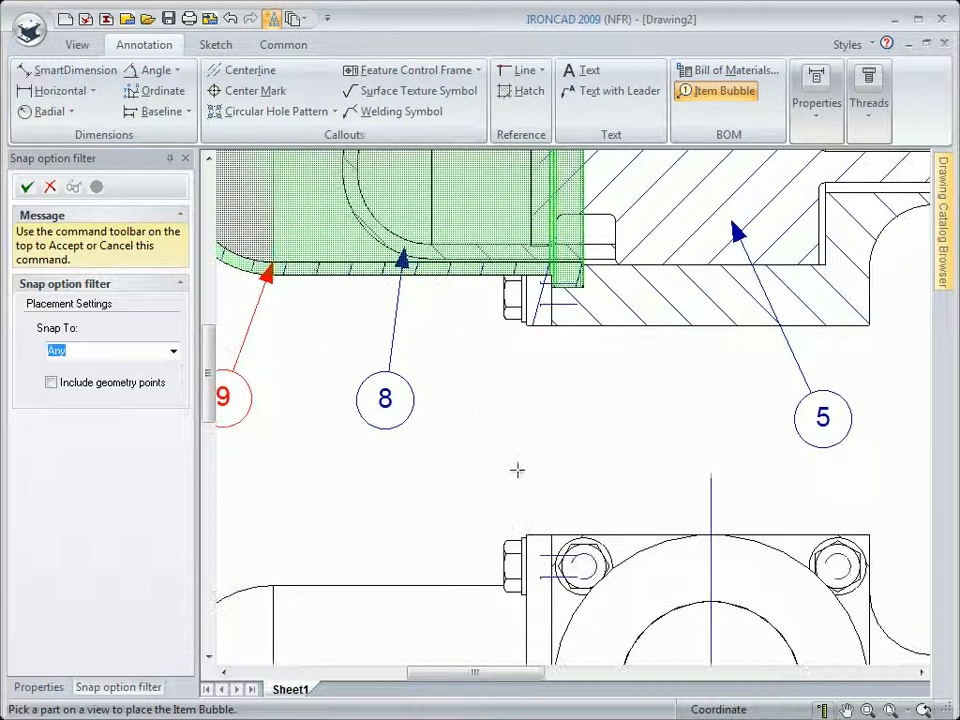
pyautogui.click(538, 540)
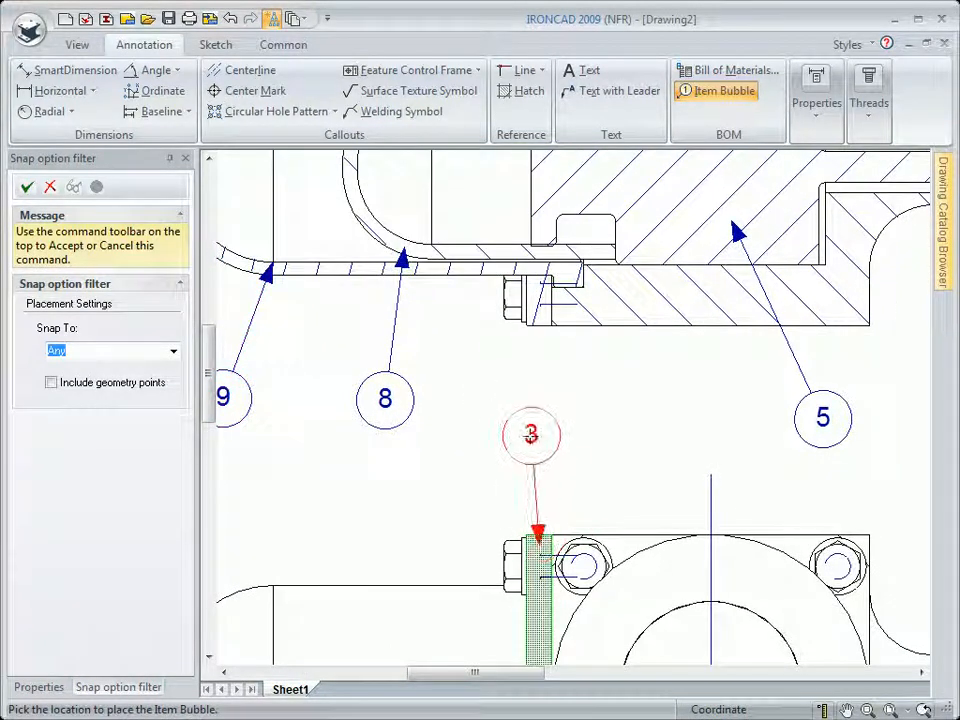
pyautogui.click(518, 434)
# Step: Add an item bubble for the hex bolt at the upper-right corner of the front view's flange, placed up and to its right
pyautogui.moveTo(467, 497)
pyautogui.mouseDown(button='middle')
pyautogui.moveTo(461, 452)
pyautogui.moveTo(363, 370)
pyautogui.mouseUp(button='middle')
pyautogui.scroll(5, 669, 437)
pyautogui.moveTo(702, 444); pyautogui.dragTo(393, 408, button='middle')
pyautogui.scroll(5, 485, 427)
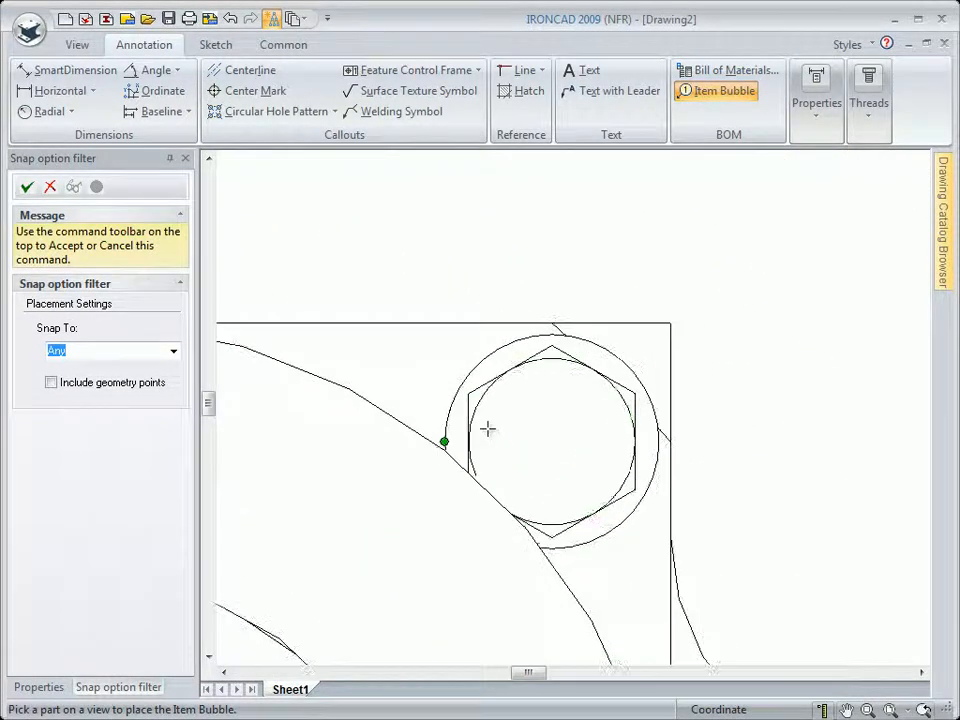
pyautogui.click(595, 398)
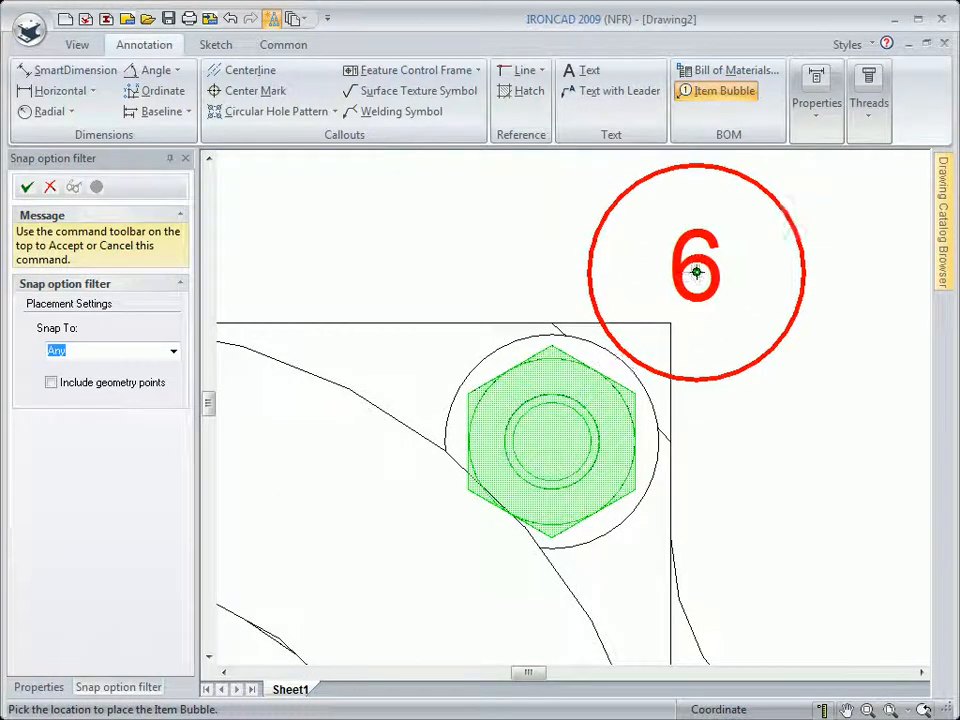
pyautogui.scroll(-5, 701, 272)
pyautogui.click(694, 204)
# Step: Add an item bubble for the washer under the flange's upper-right bolt, placed to its right, and finish placing bubbles
pyautogui.scroll(4, 588, 415)
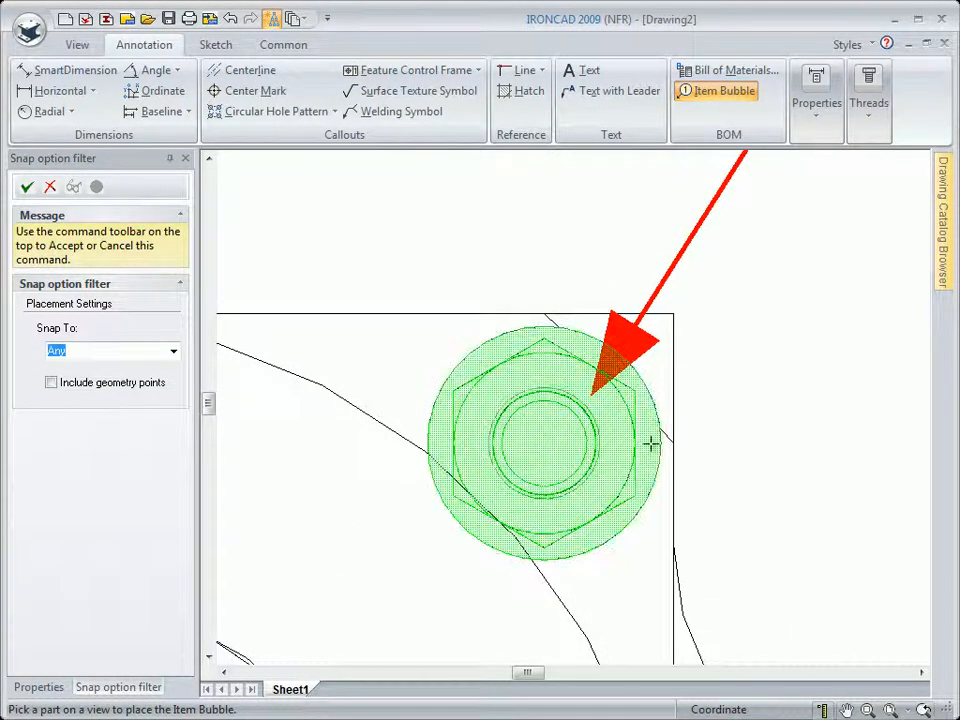
pyautogui.click(647, 441)
pyautogui.scroll(-5, 760, 377)
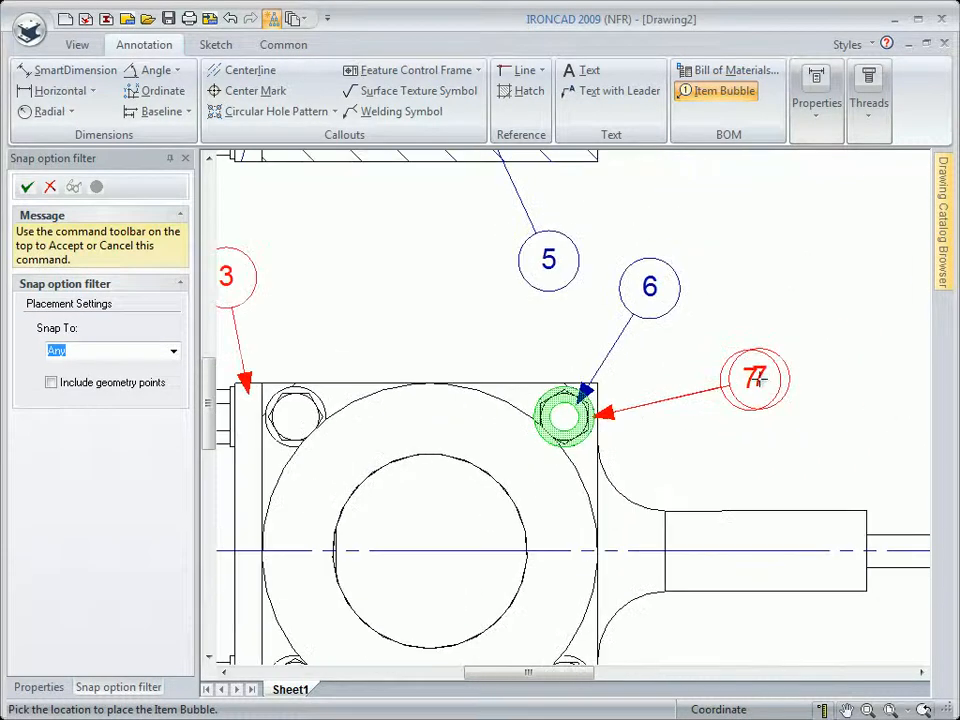
pyautogui.click(739, 373)
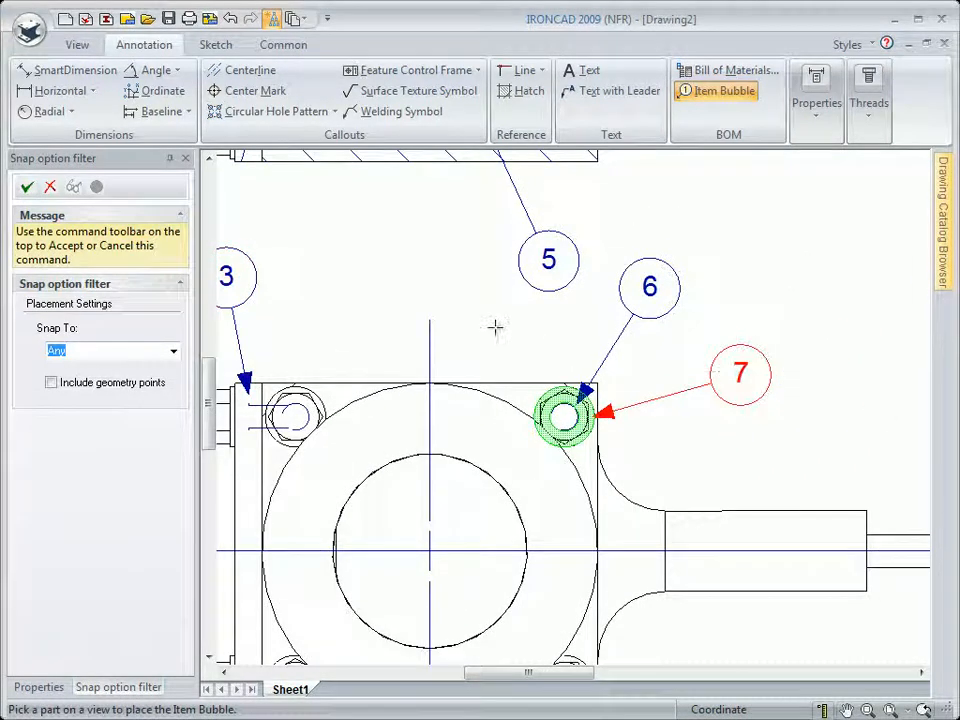
pyautogui.scroll(-5, 495, 327)
pyautogui.moveTo(508, 376); pyautogui.dragTo(514, 381, button='middle')
pyautogui.click(893, 710)
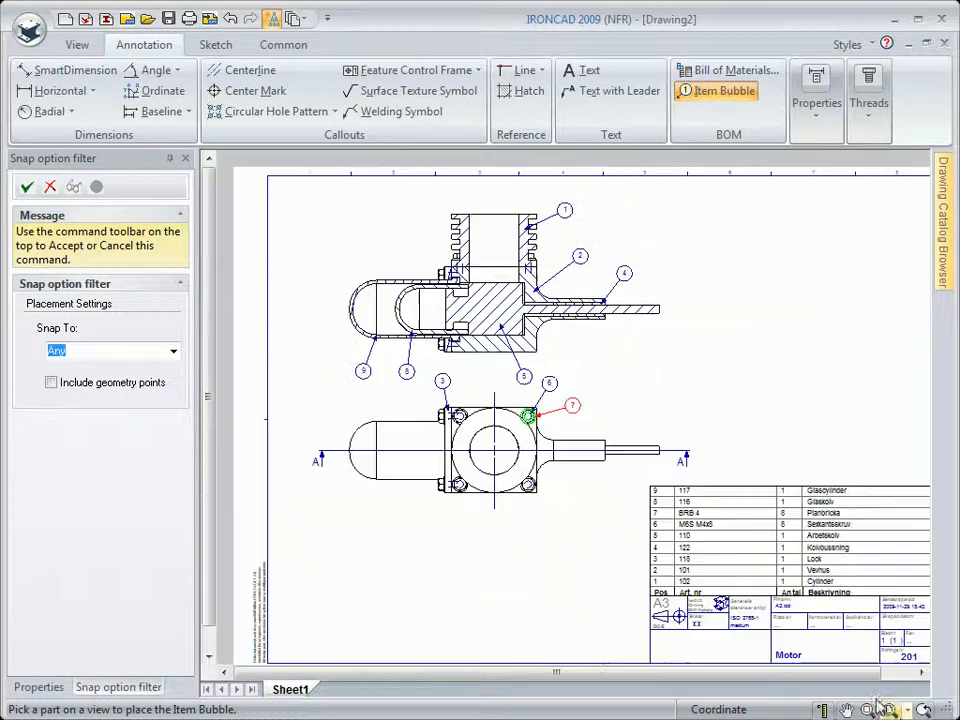
pyautogui.press('Escape')
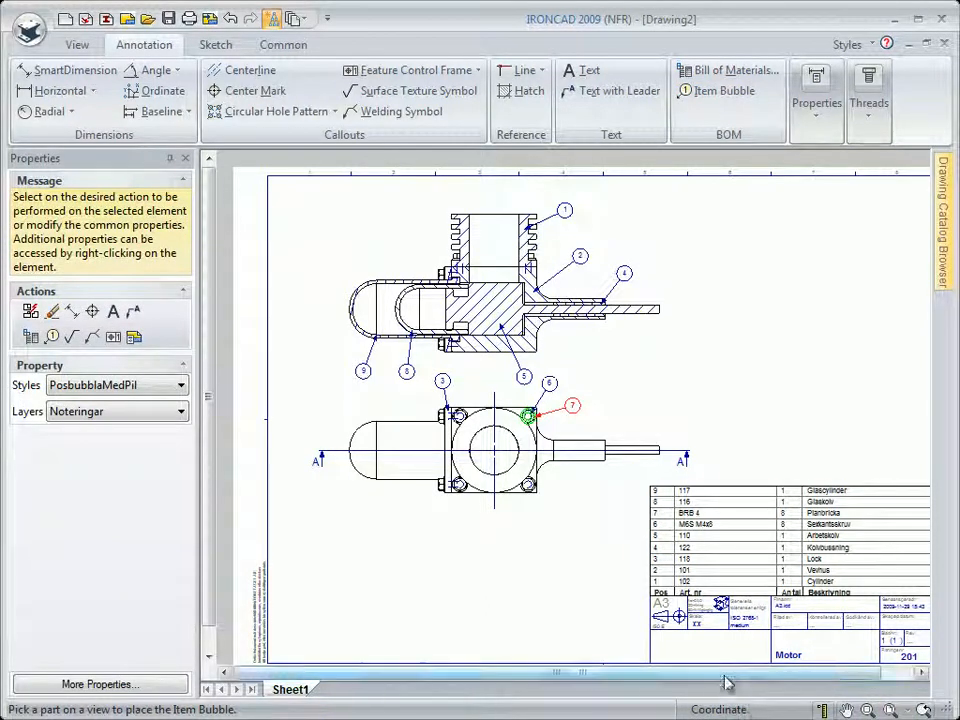
# Step: Examine the bill of materials and title block on the Motor drawing sheet up close
pyautogui.moveTo(712, 675); pyautogui.dragTo(762, 676)
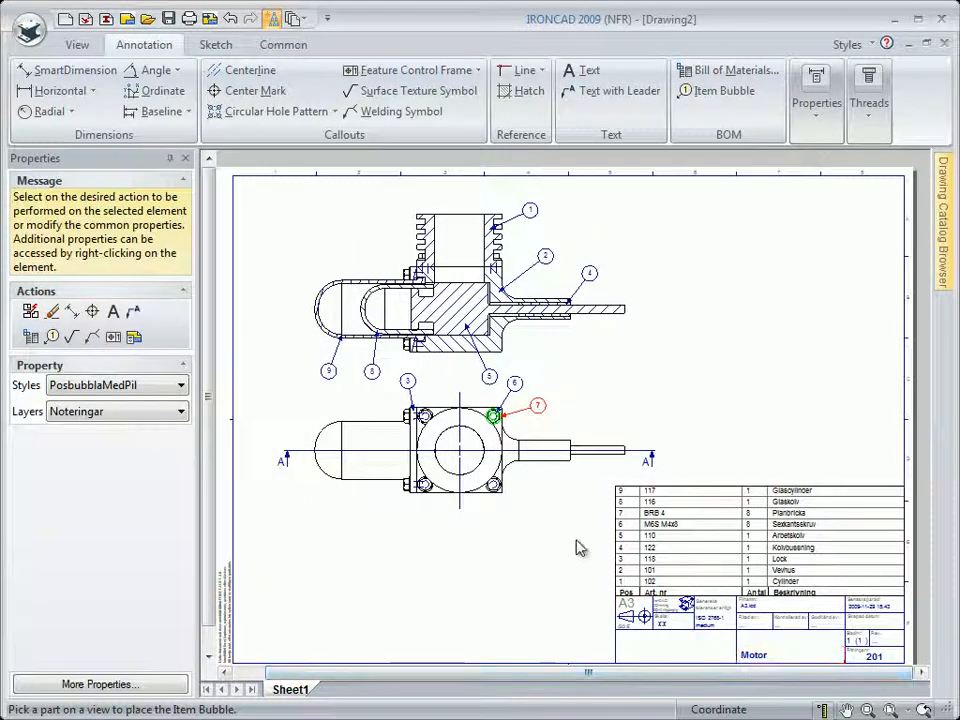
pyautogui.press('Escape')
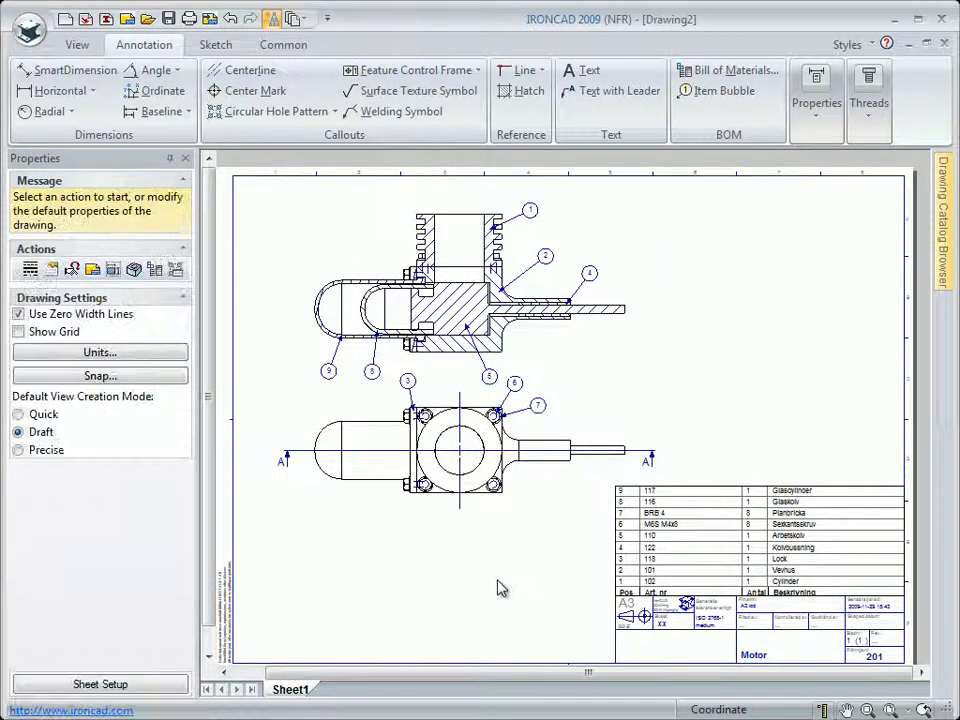
pyautogui.click(620, 553)
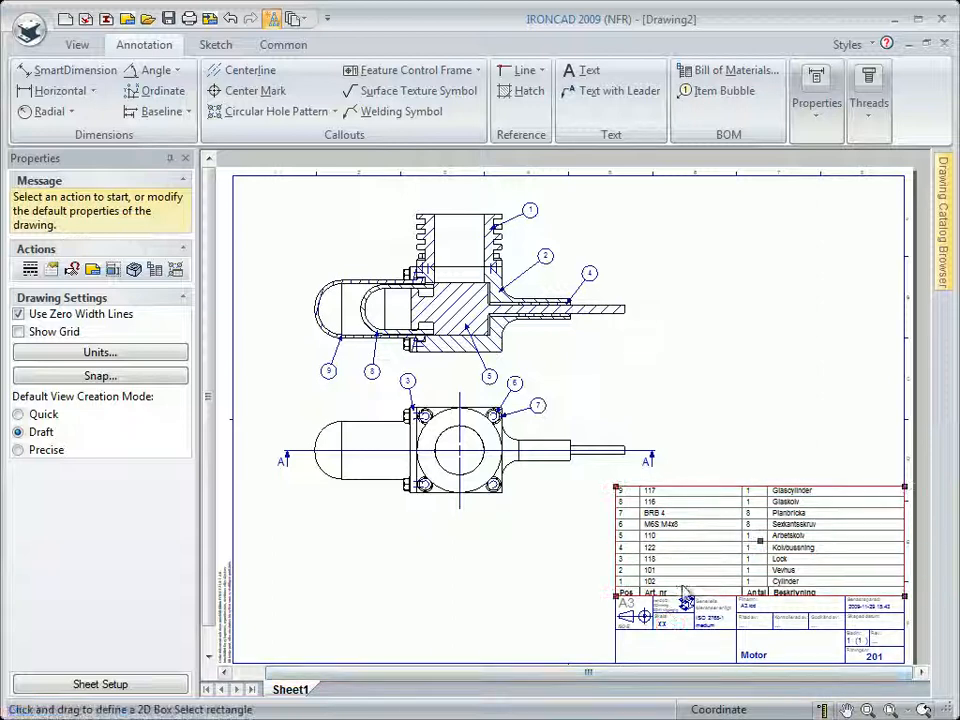
pyautogui.click(790, 648)
pyautogui.click(868, 710)
pyautogui.moveTo(597, 468); pyautogui.dragTo(911, 634)
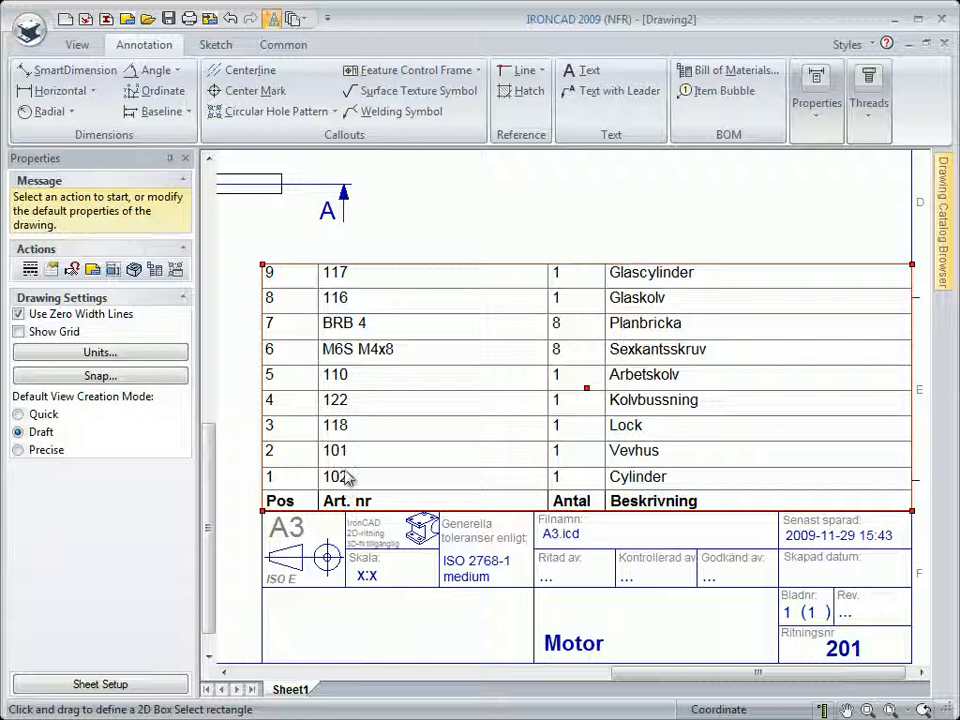
# Step: Open the Motor scene file from the Elev folder and expand the Motor assembly's structure
pyautogui.click(149, 23)
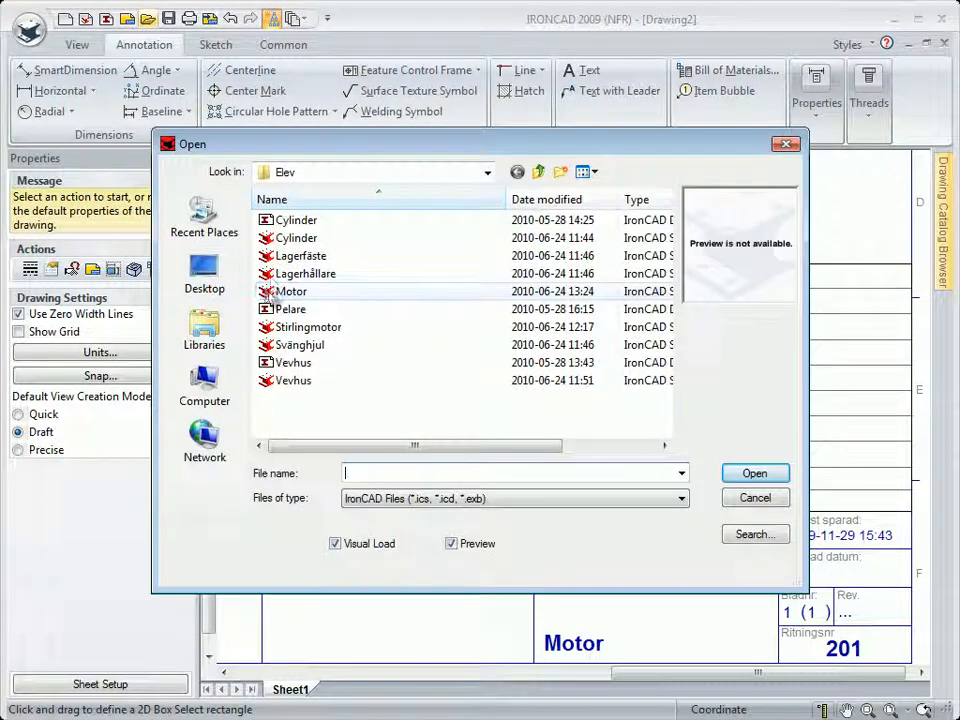
pyautogui.click(280, 291)
pyautogui.click(741, 478)
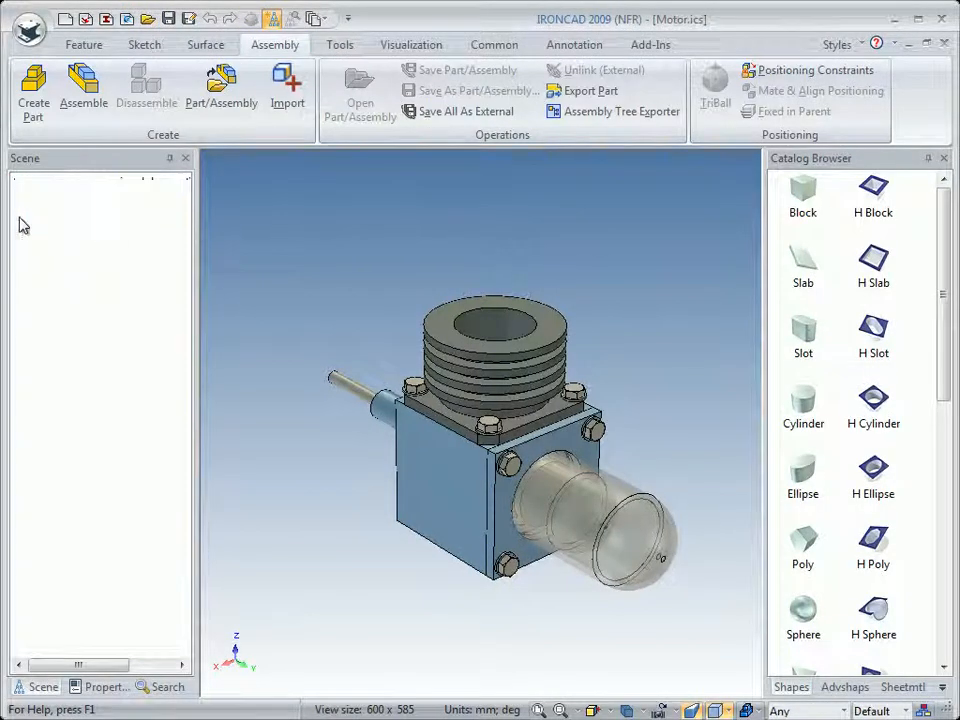
pyautogui.click(22, 216)
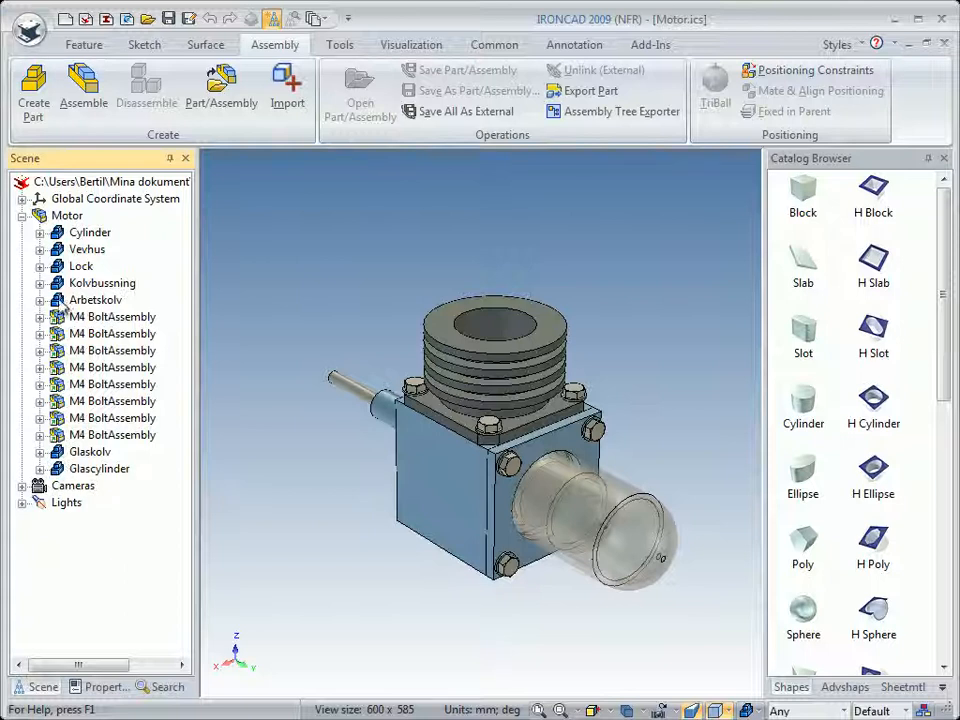
# Step: Check the Cylinder's part number and move Vevhus above Cylinder in the Motor assembly's structure
pyautogui.click(60, 234)
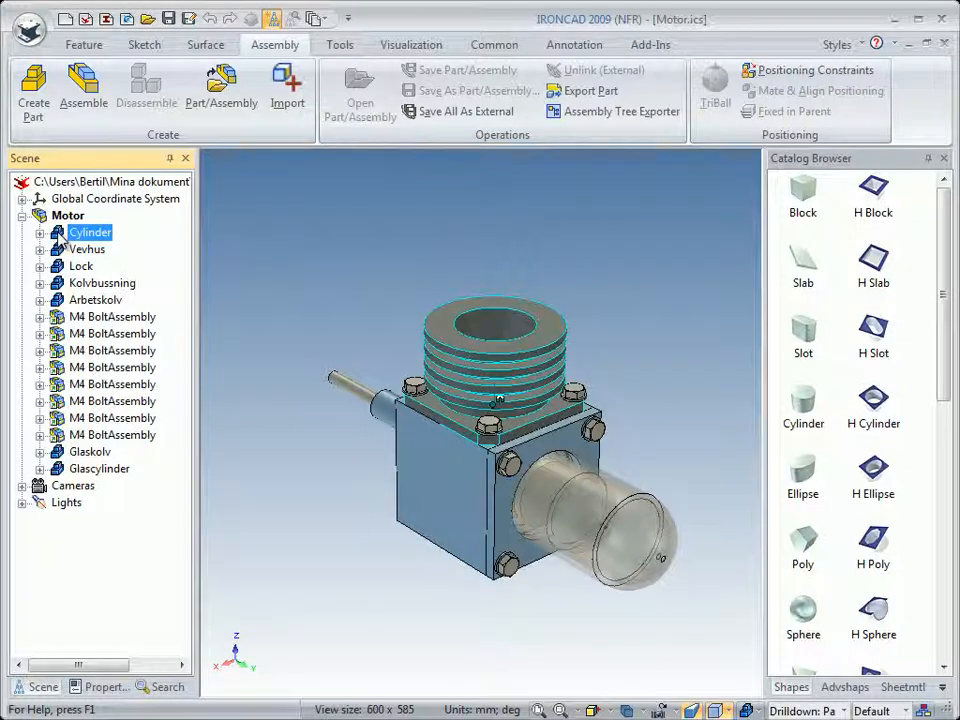
pyautogui.click(103, 687)
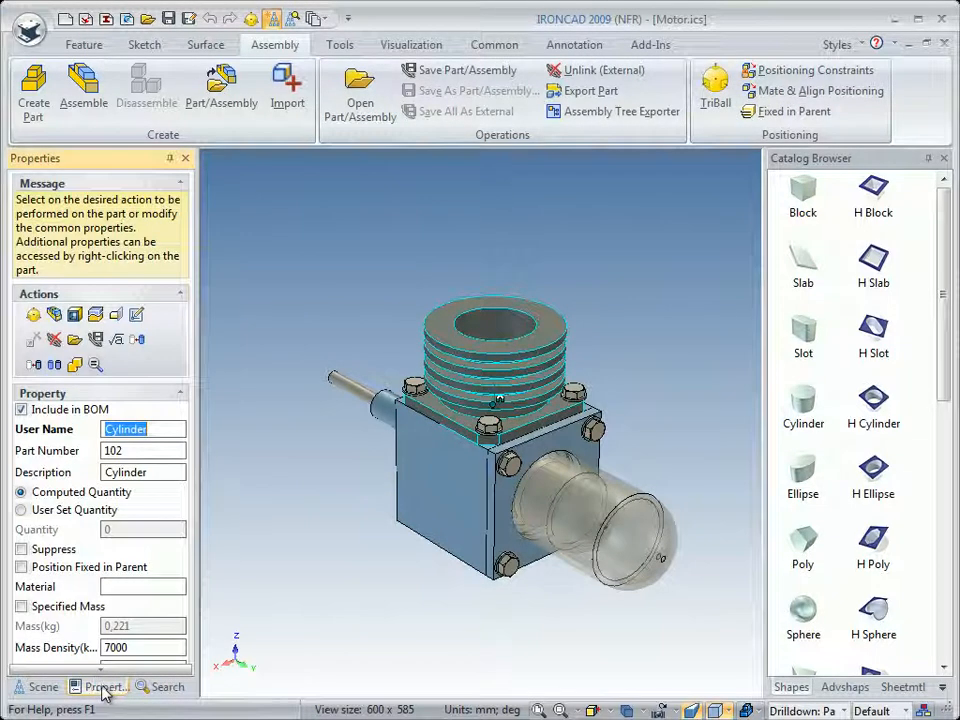
pyautogui.click(40, 687)
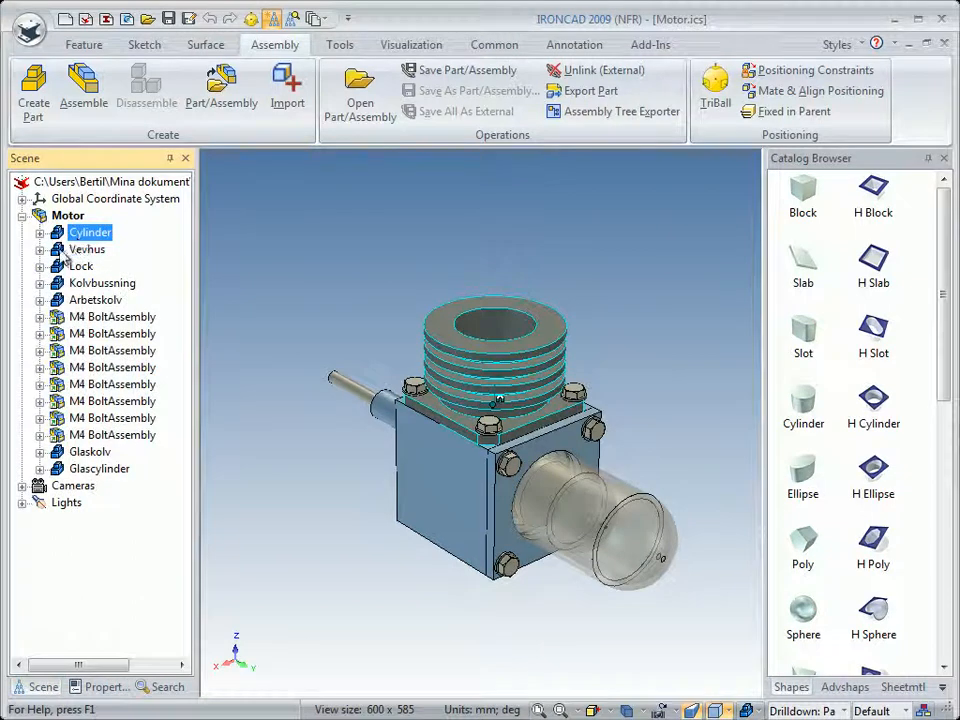
pyautogui.click(72, 250)
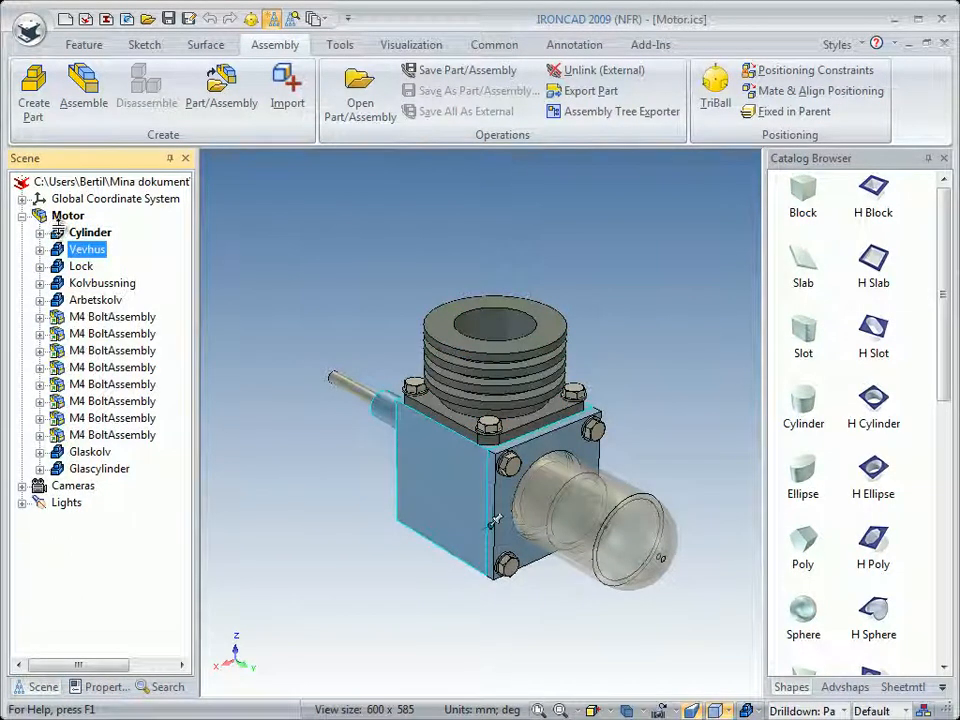
pyautogui.moveTo(58, 222); pyautogui.dragTo(62, 235)
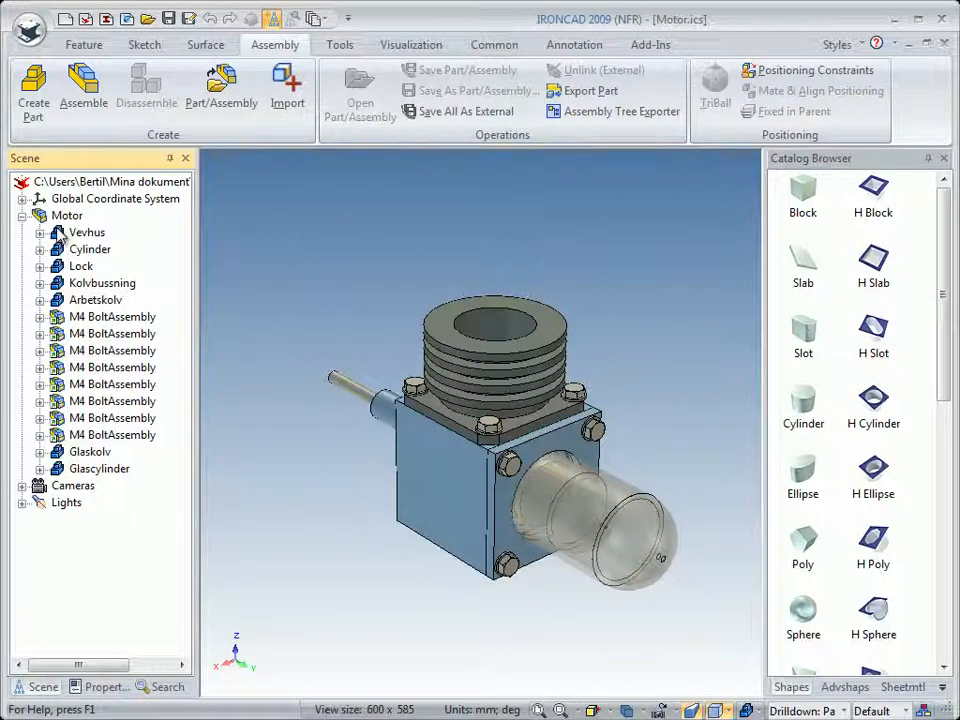
pyautogui.click(62, 233)
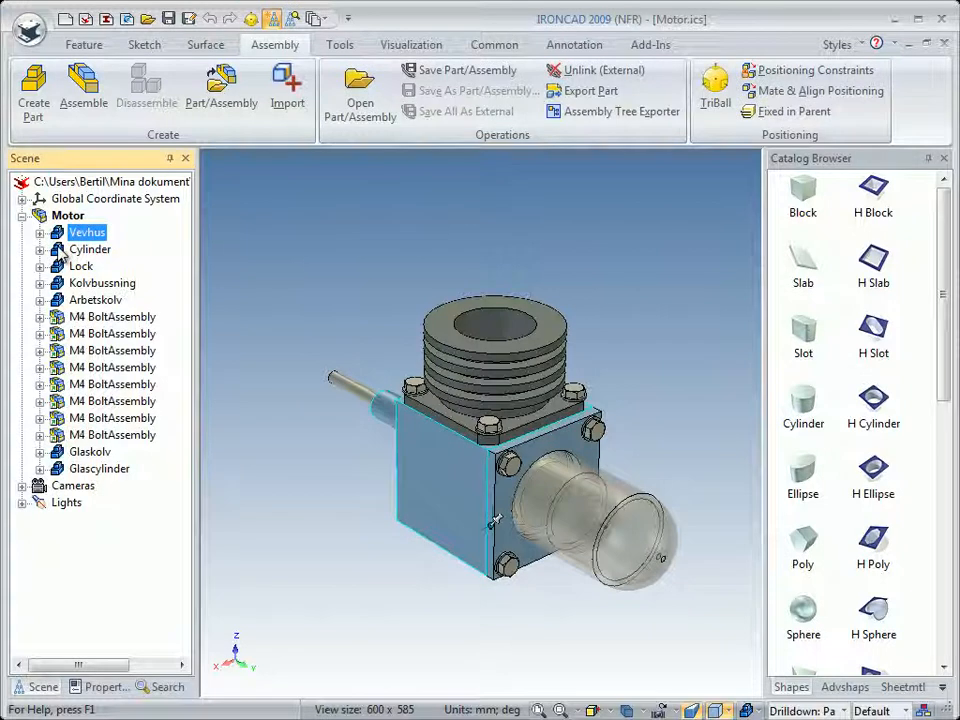
pyautogui.click(63, 252)
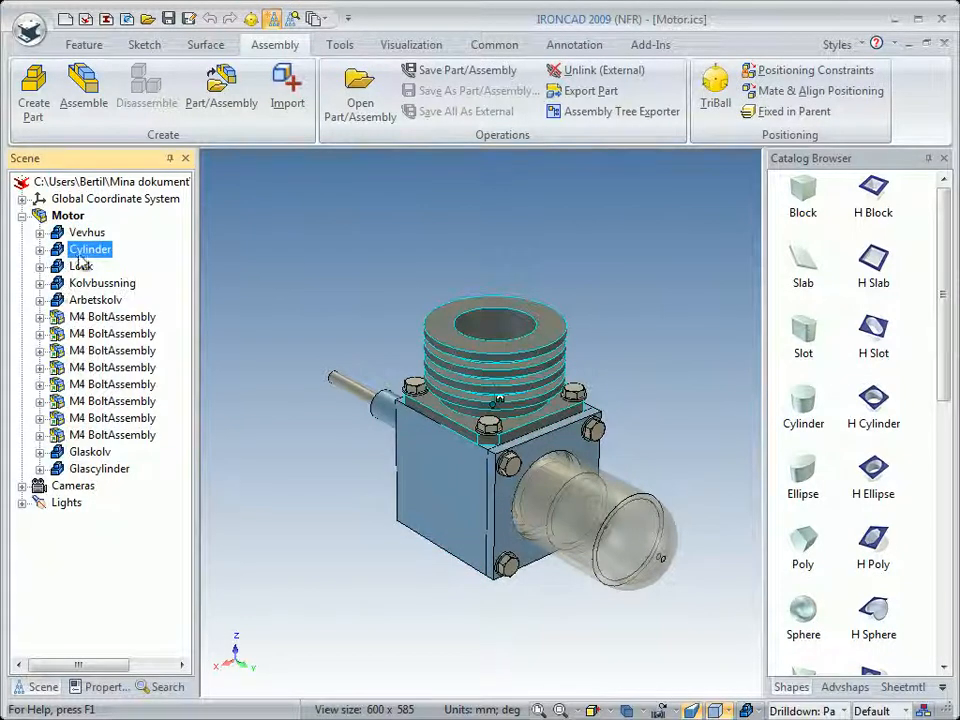
# Step: Move Arbetskolv above Kolvbussning in the Motor assembly's structure, checking the part numbers of both parts
pyautogui.click(68, 283)
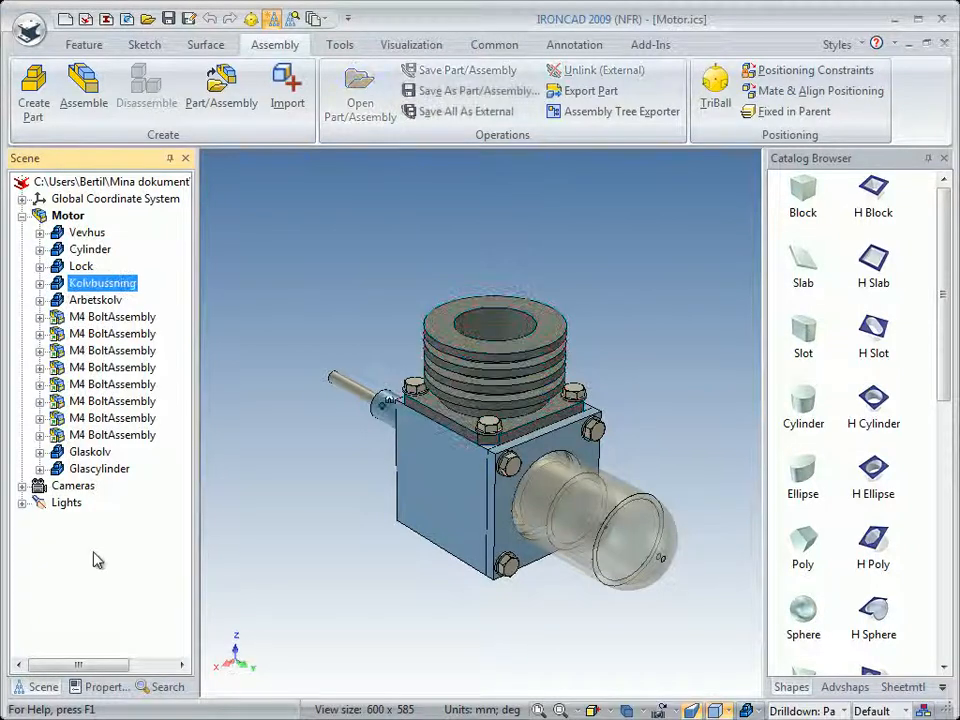
pyautogui.click(104, 687)
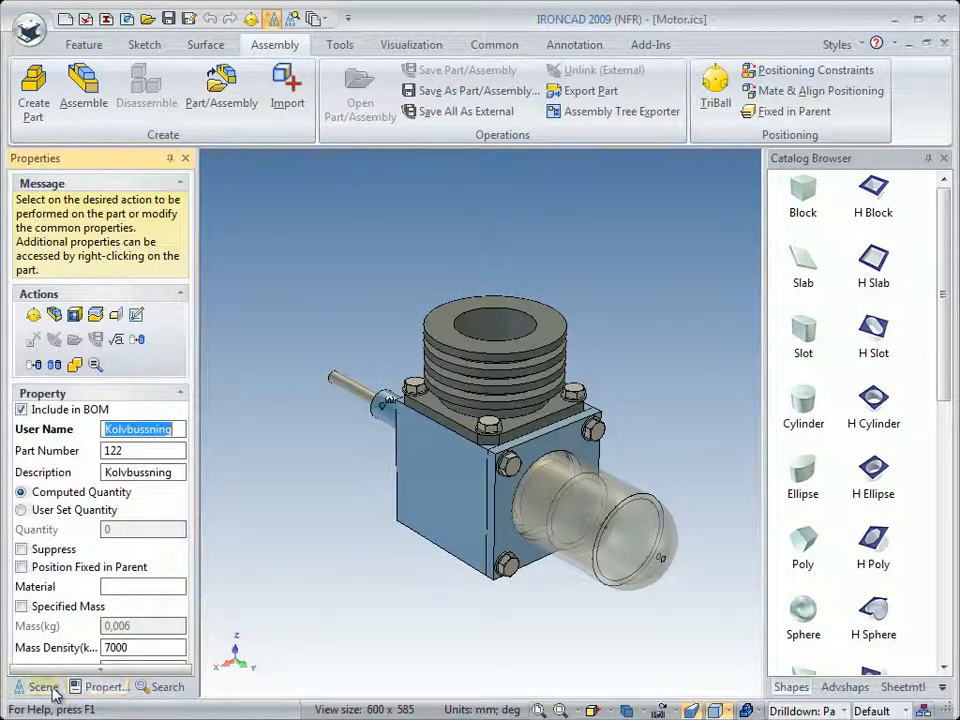
pyautogui.click(34, 687)
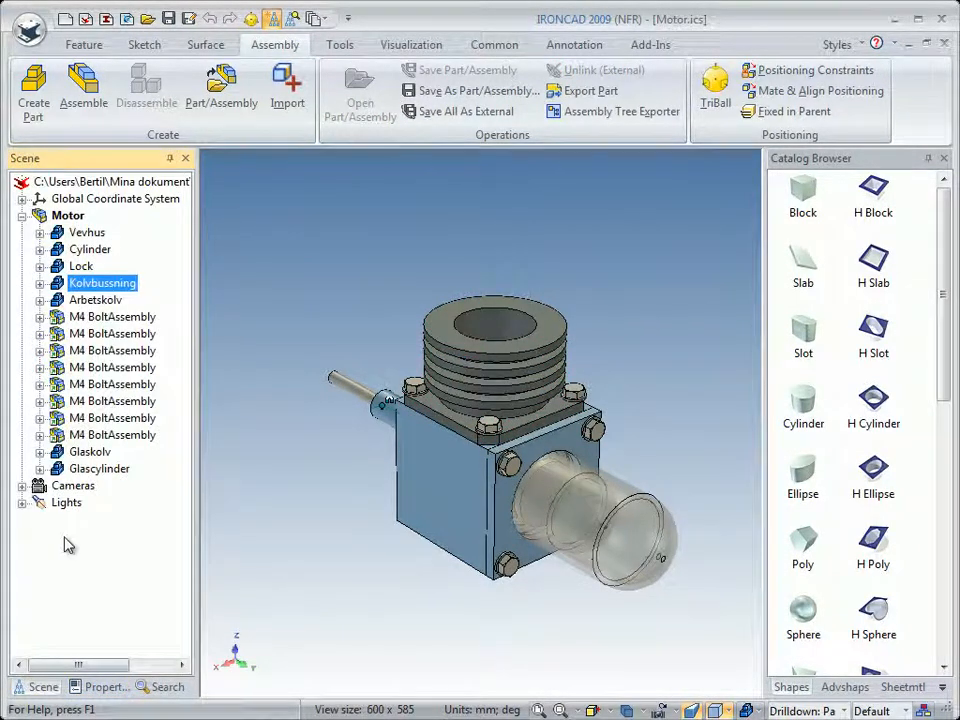
pyautogui.moveTo(59, 303); pyautogui.dragTo(60, 306)
pyautogui.click(90, 283)
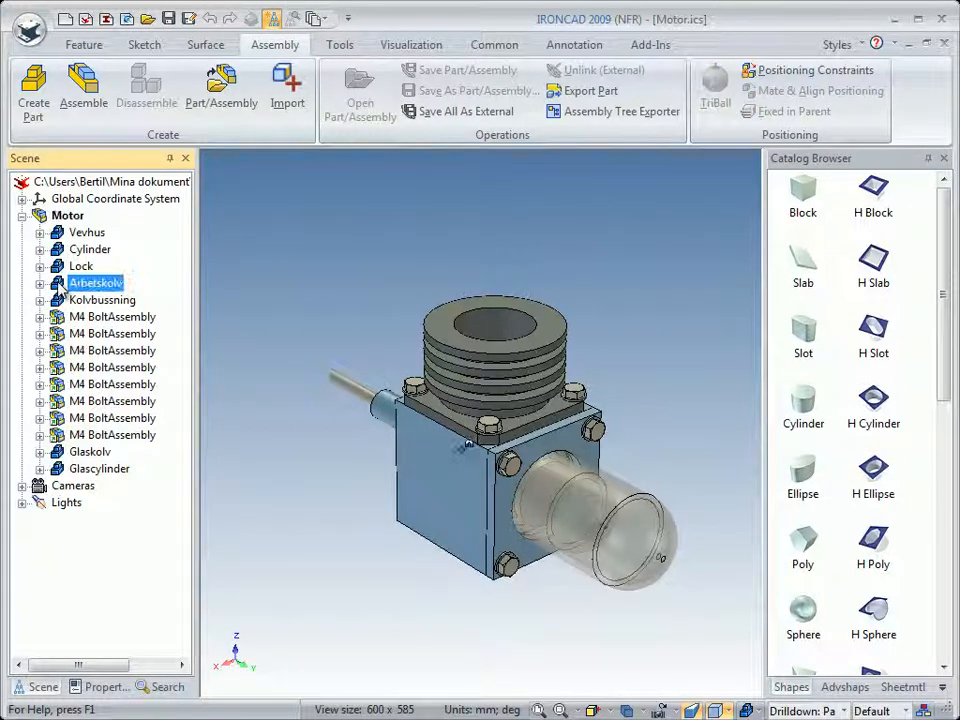
pyautogui.click(100, 687)
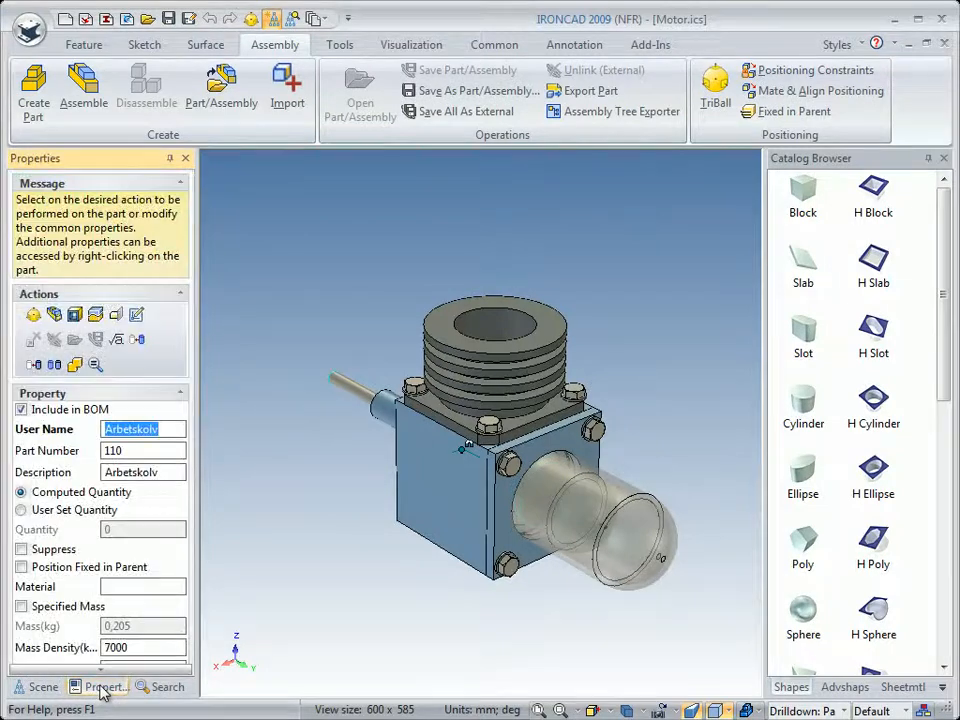
pyautogui.click(40, 687)
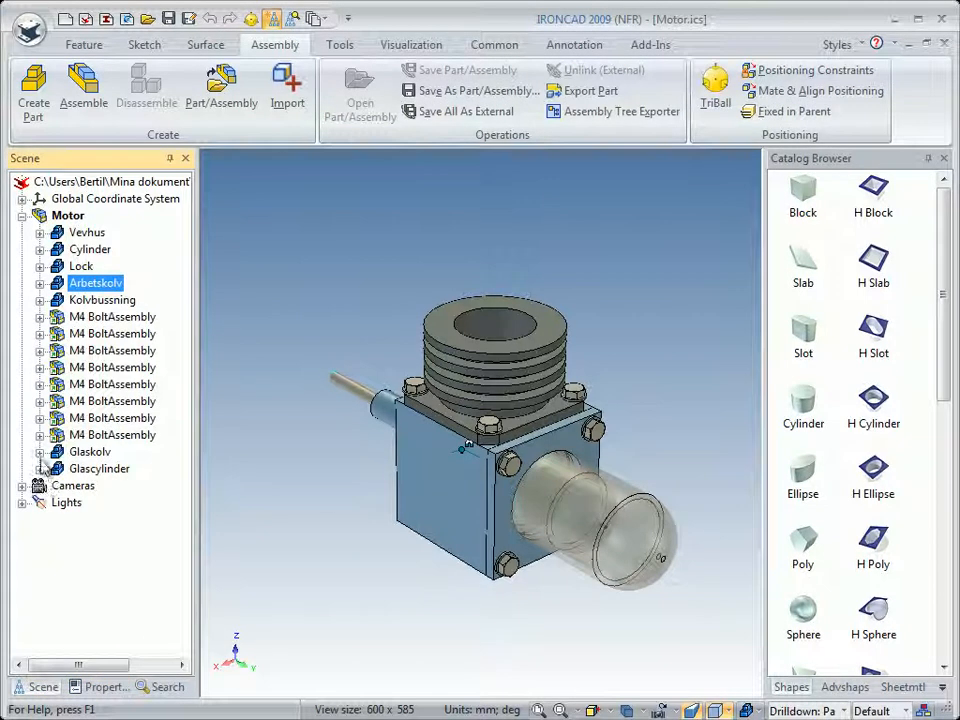
# Step: Check Lock's part number and move Lock below Arbetskolv in the Motor assembly's structure
pyautogui.click(80, 266)
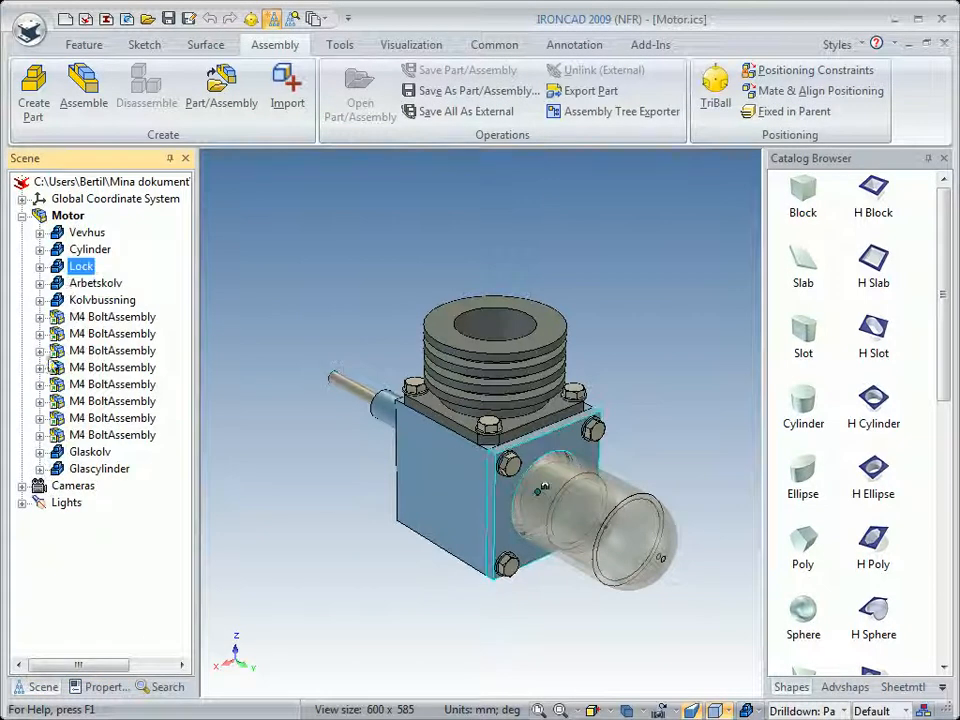
pyautogui.click(100, 687)
pyautogui.click(45, 687)
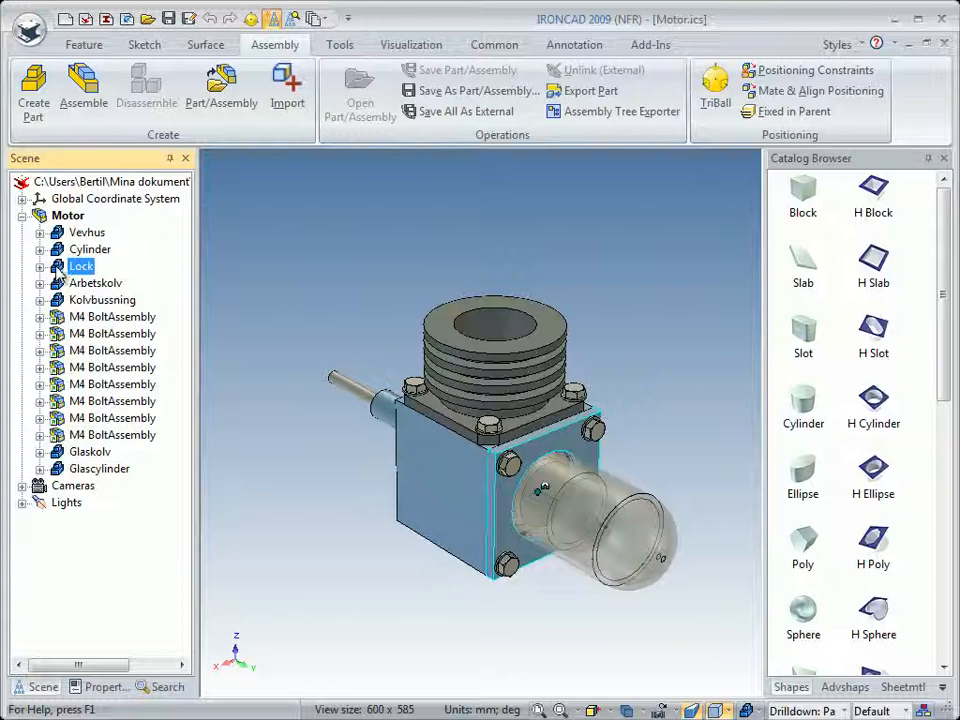
pyautogui.moveTo(60, 273); pyautogui.dragTo(59, 285)
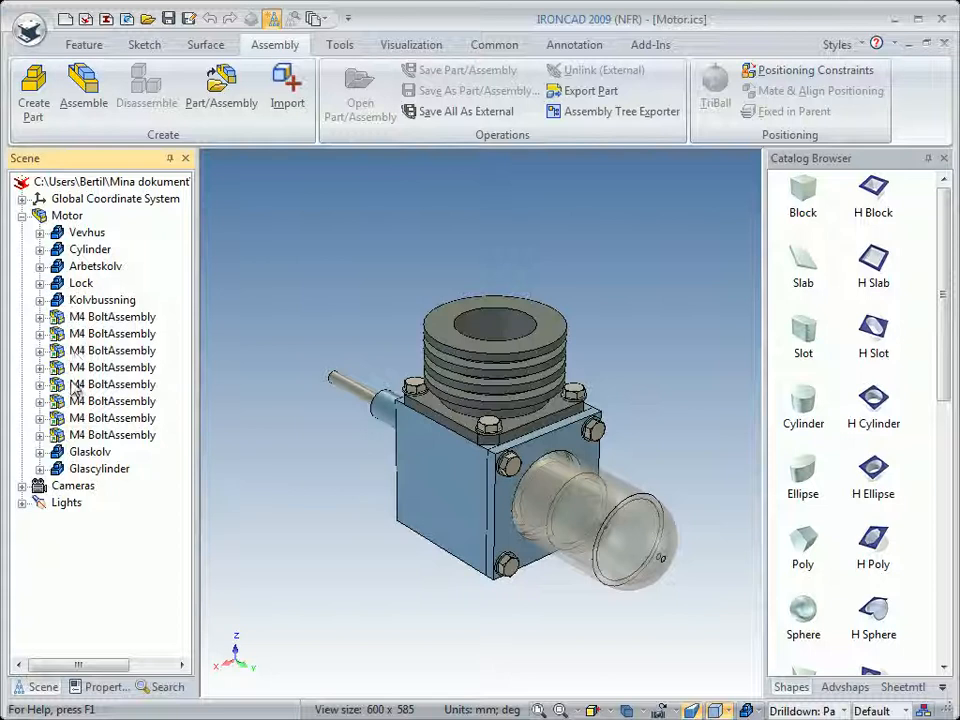
# Step: Move Glaskolv and Glascylinder between Arbetskolv and Lock in the Motor assembly's structure, with Glaskolv first
pyautogui.moveTo(60, 458); pyautogui.dragTo(57, 283)
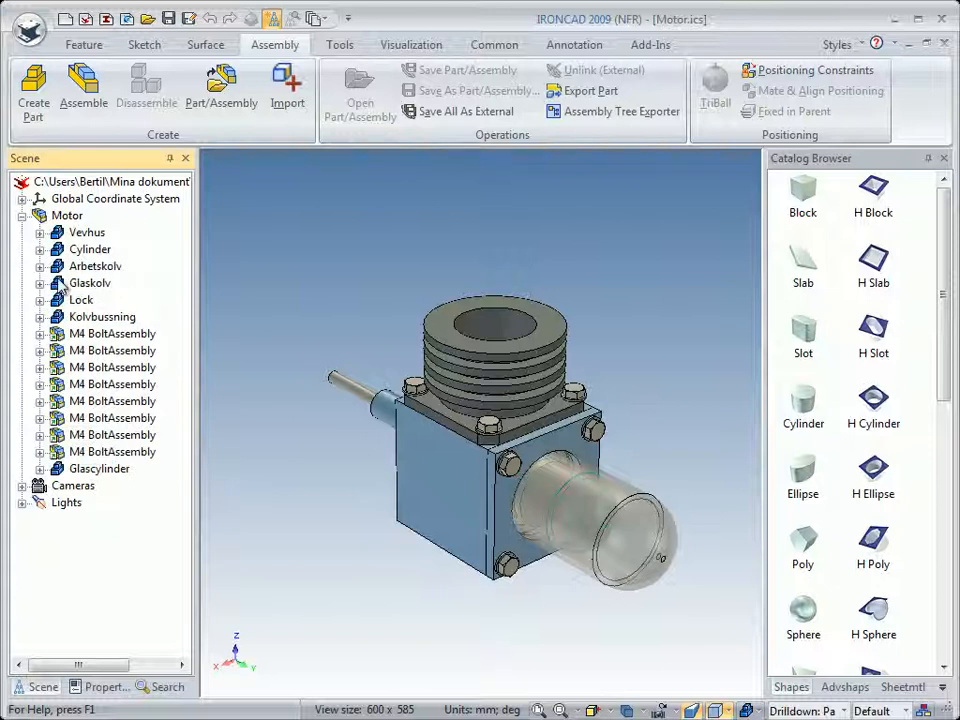
pyautogui.click(60, 470)
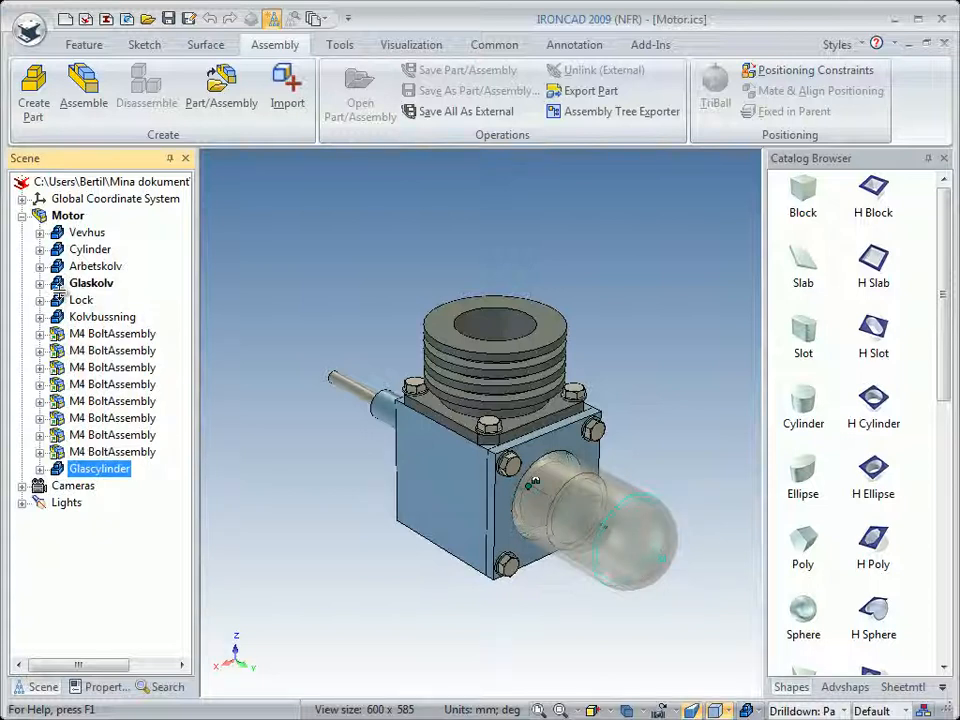
pyautogui.moveTo(57, 292); pyautogui.dragTo(60, 296)
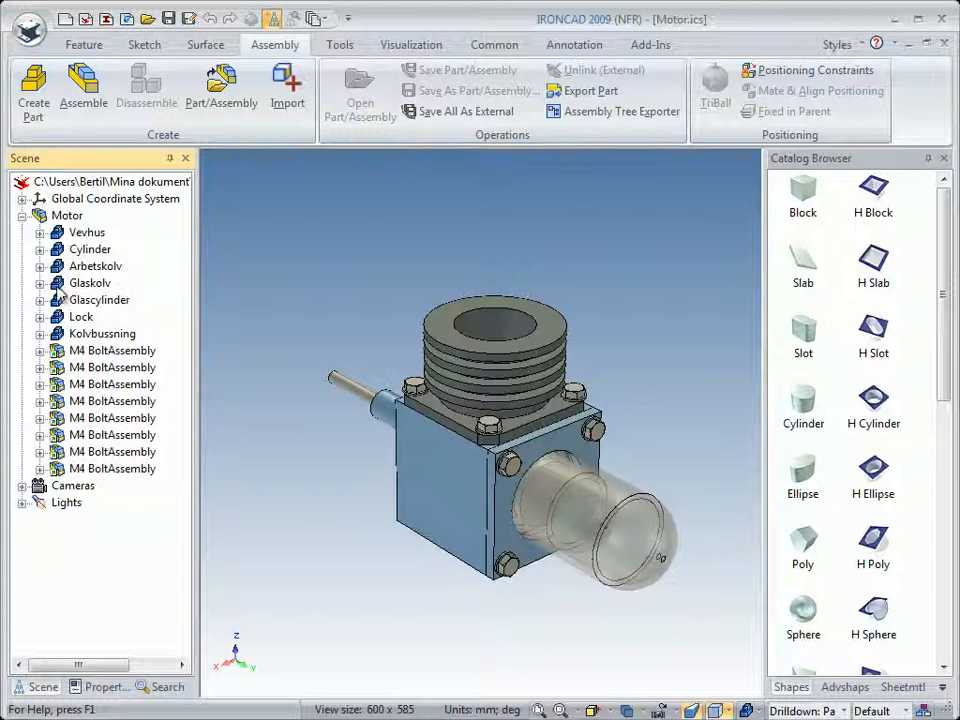
# Step: Check the part numbers of Glaskolv and Glascylinder in their part properties
pyautogui.click(56, 283)
pyautogui.click(101, 687)
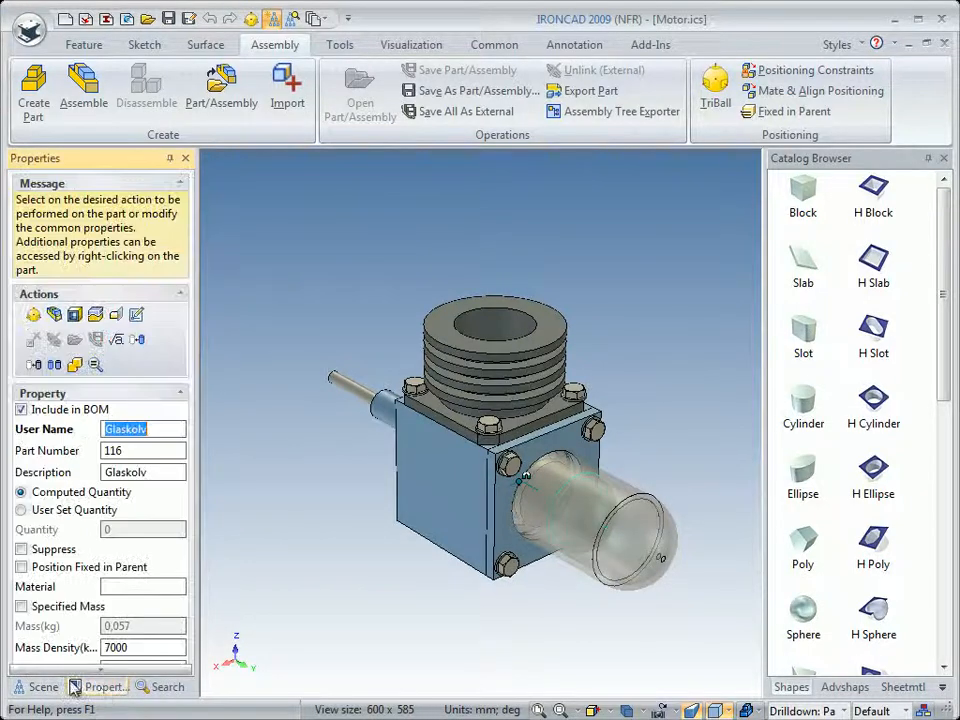
pyautogui.click(40, 687)
pyautogui.click(60, 300)
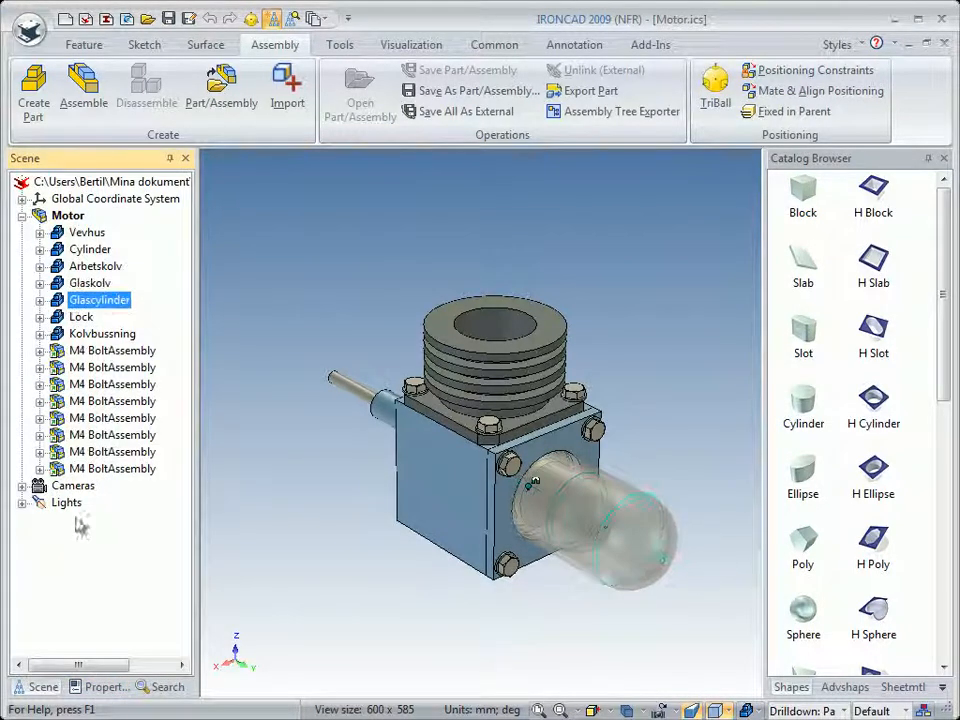
pyautogui.click(103, 688)
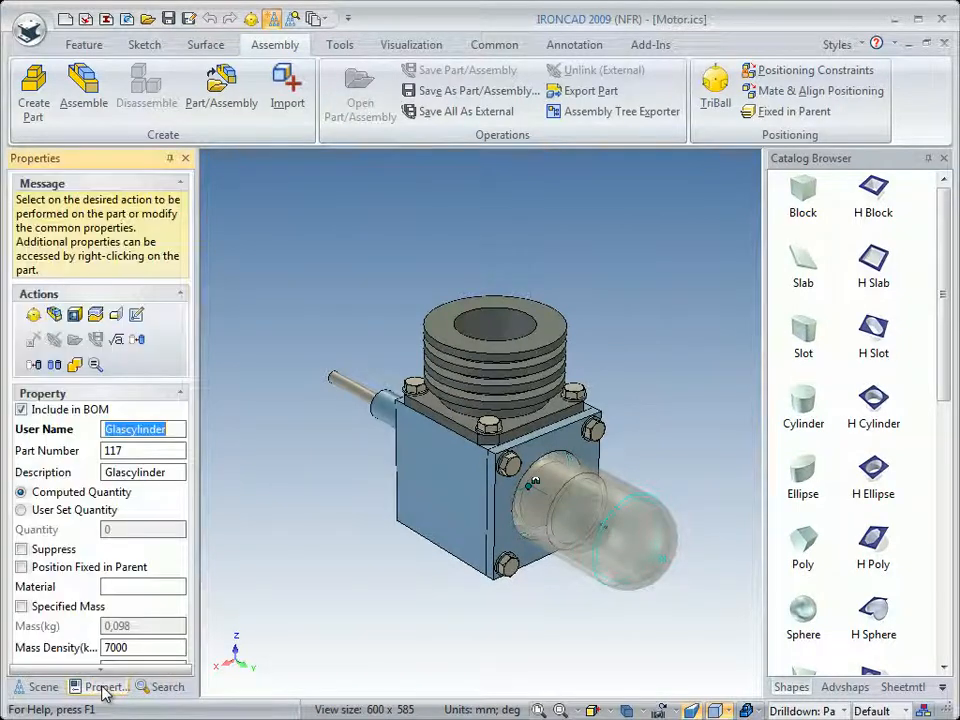
pyautogui.click(40, 687)
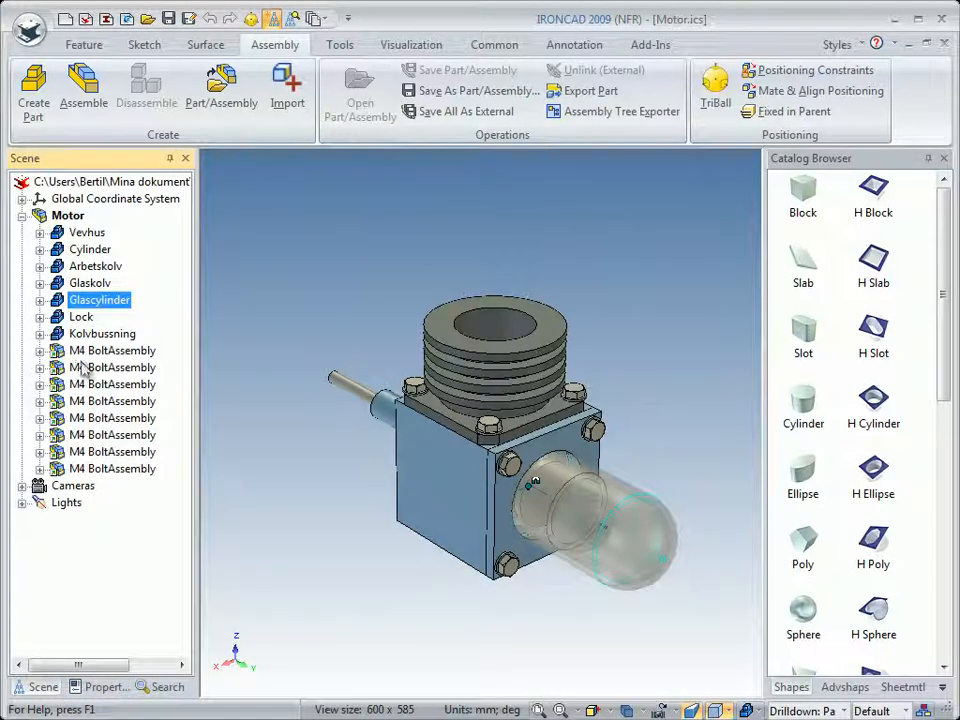
# Step: Clear the part selection, return to the Drawing2 document and update the views on this sheet
pyautogui.click(345, 254)
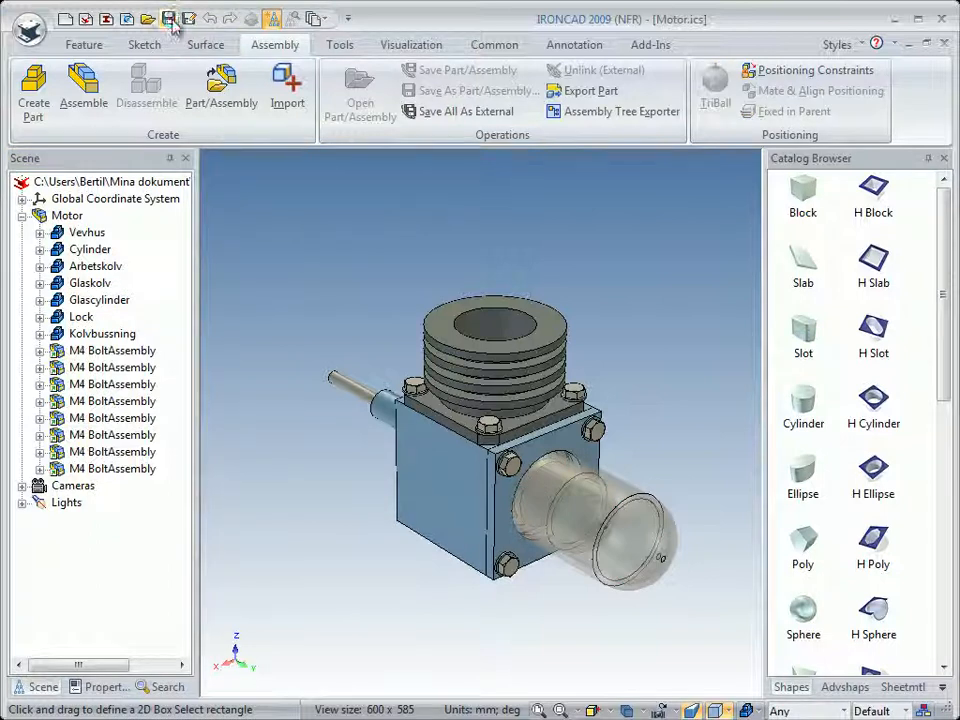
pyautogui.click(316, 19)
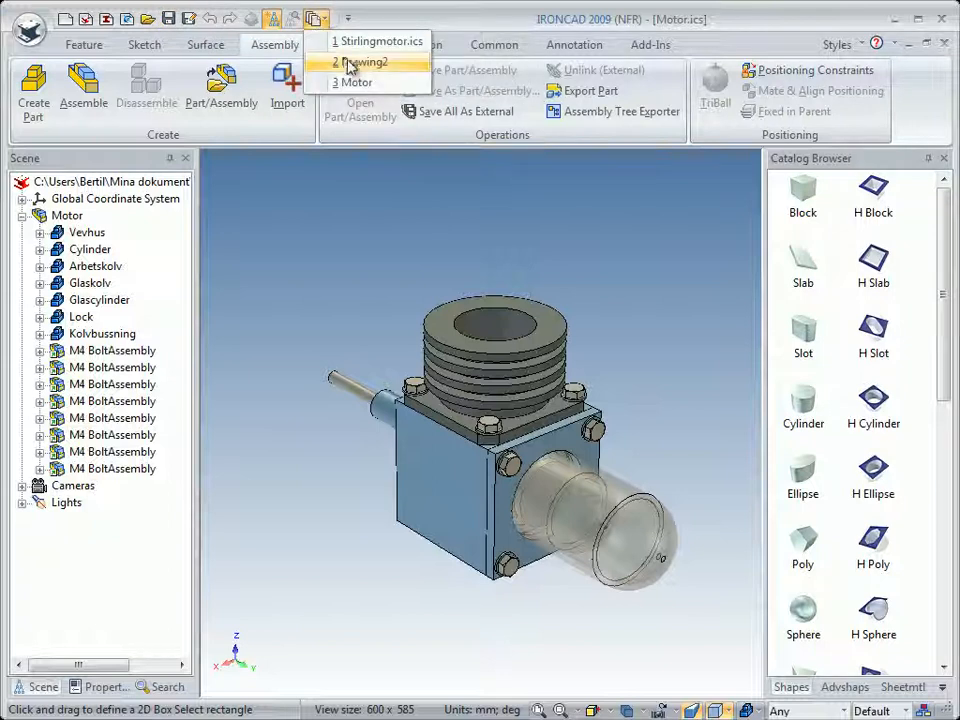
pyautogui.click(355, 63)
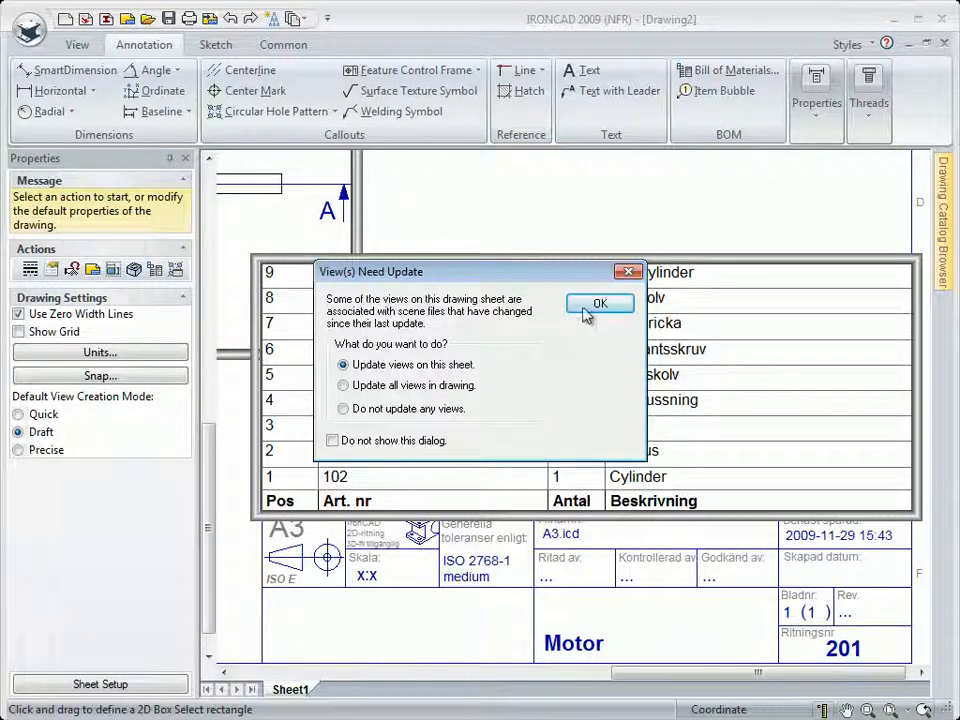
pyautogui.click(592, 306)
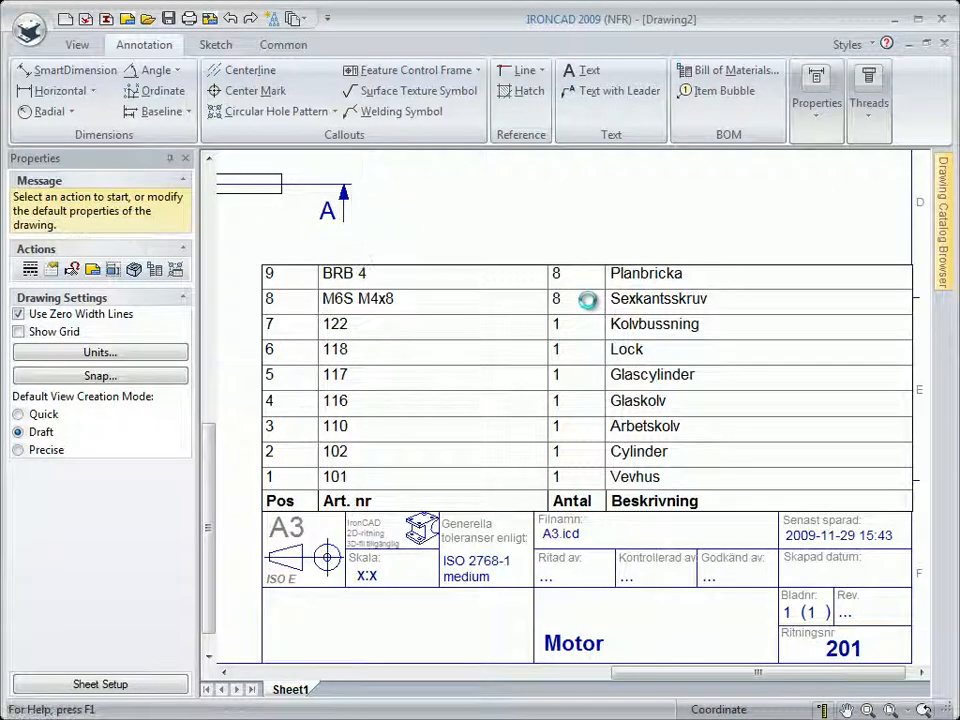
# Step: Examine the updated bill of materials and compare its positions with the item bubbles across the whole sheet
pyautogui.click(589, 304)
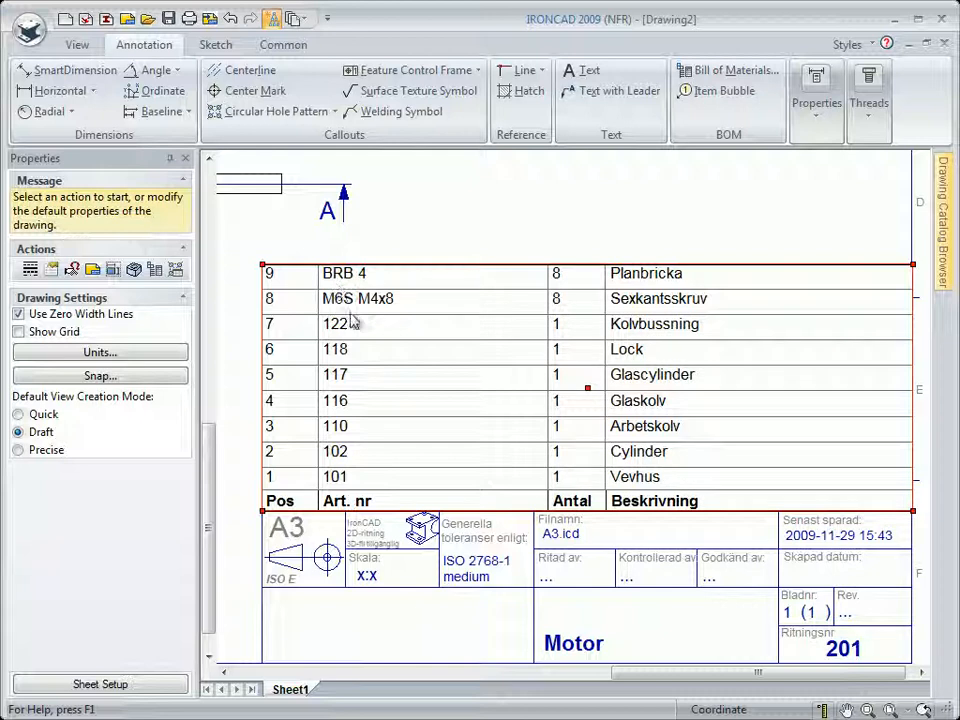
pyautogui.scroll(-4, 396, 418)
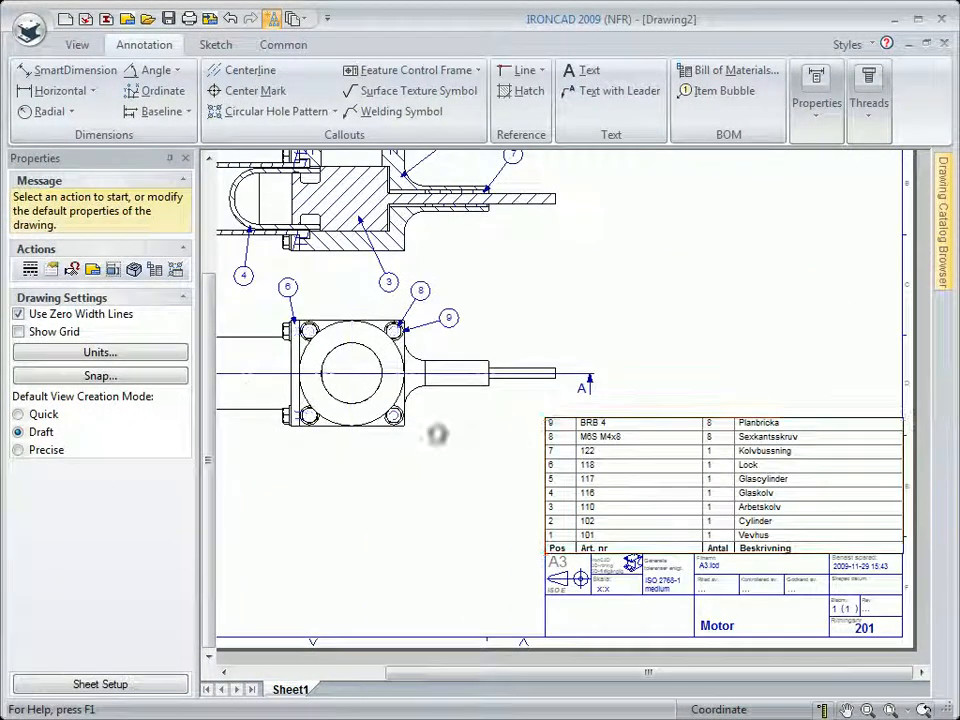
pyautogui.moveTo(437, 422); pyautogui.dragTo(425, 488, button='middle')
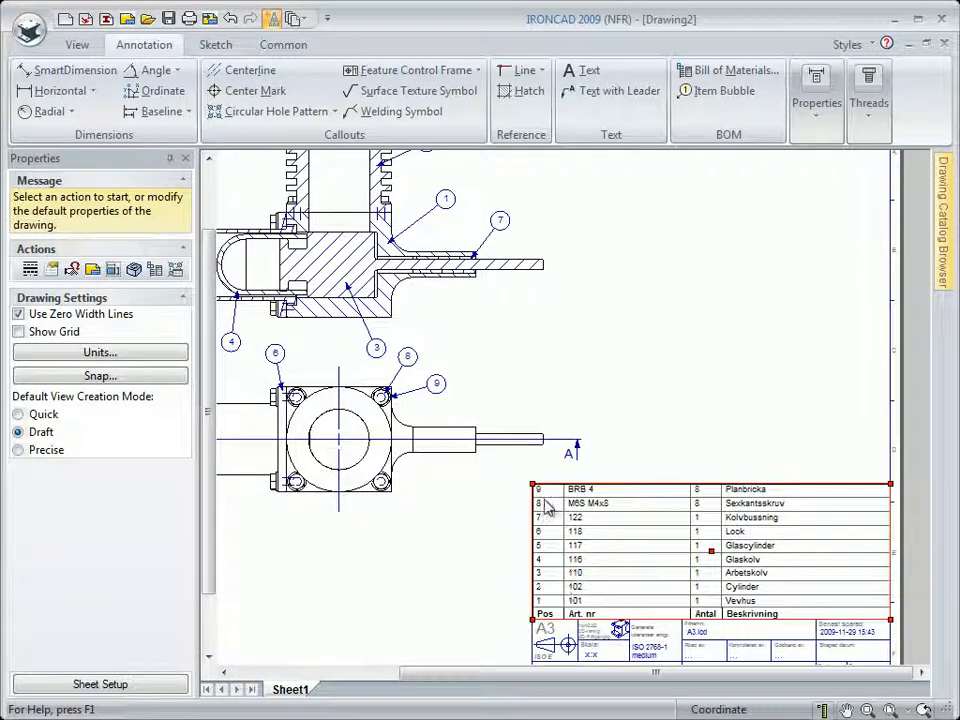
pyautogui.moveTo(456, 484)
pyautogui.mouseDown(button='middle')
pyautogui.moveTo(452, 536)
pyautogui.moveTo(450, 526)
pyautogui.mouseUp(button='middle')
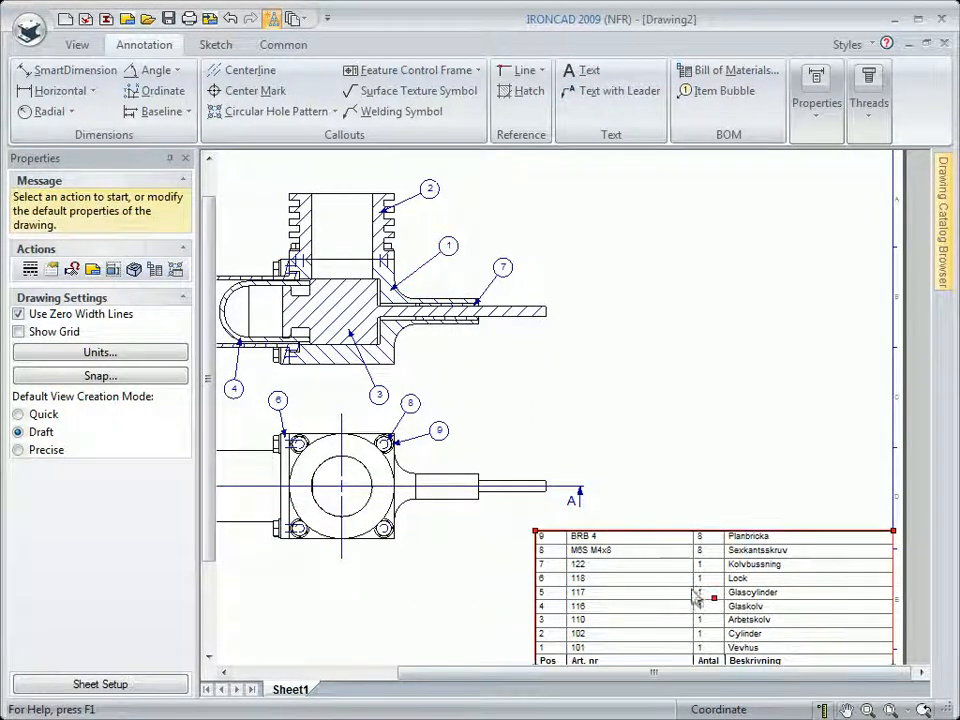
pyautogui.click(538, 533)
pyautogui.click(890, 710)
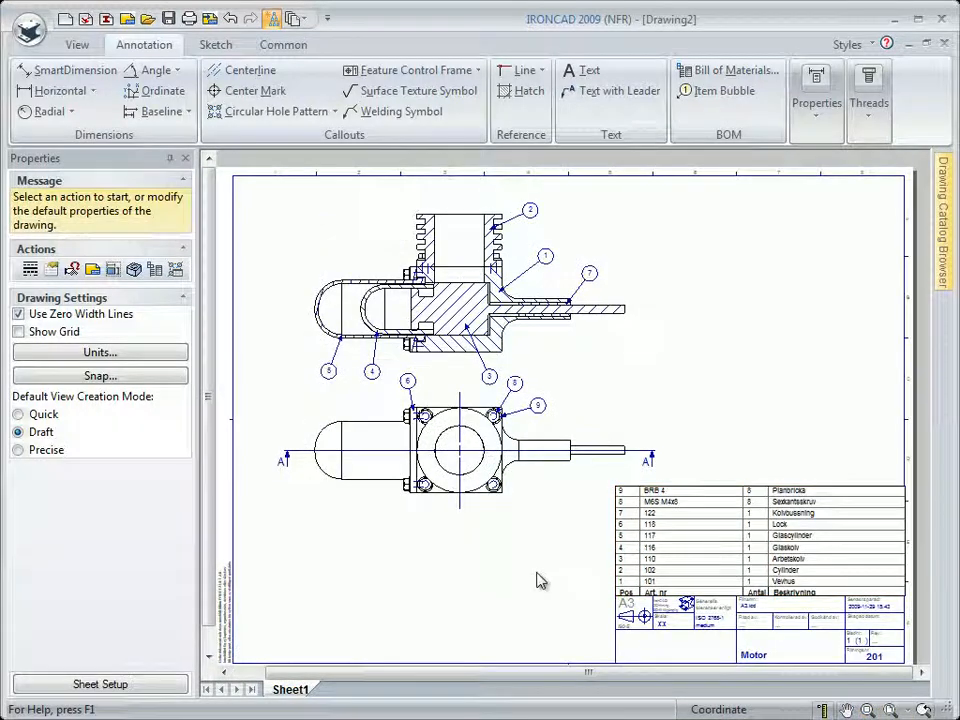
pyautogui.click(628, 573)
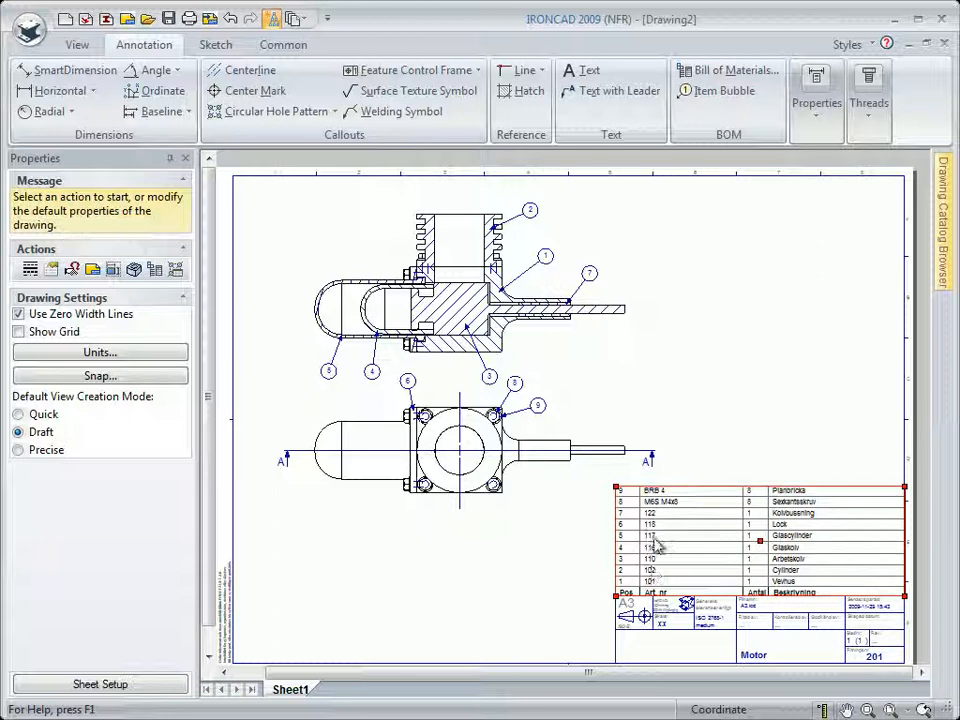
pyautogui.click(576, 572)
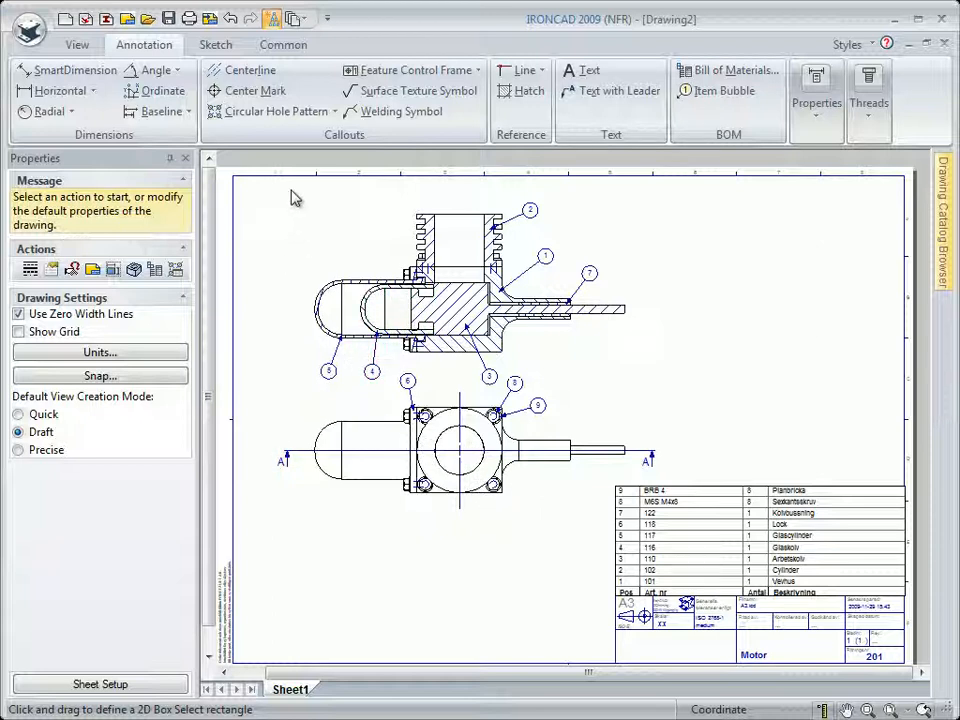
# Step: Save the drawing as Motor in the Elev folder, using the Drawing Files (*.icd) type
pyautogui.click(168, 18)
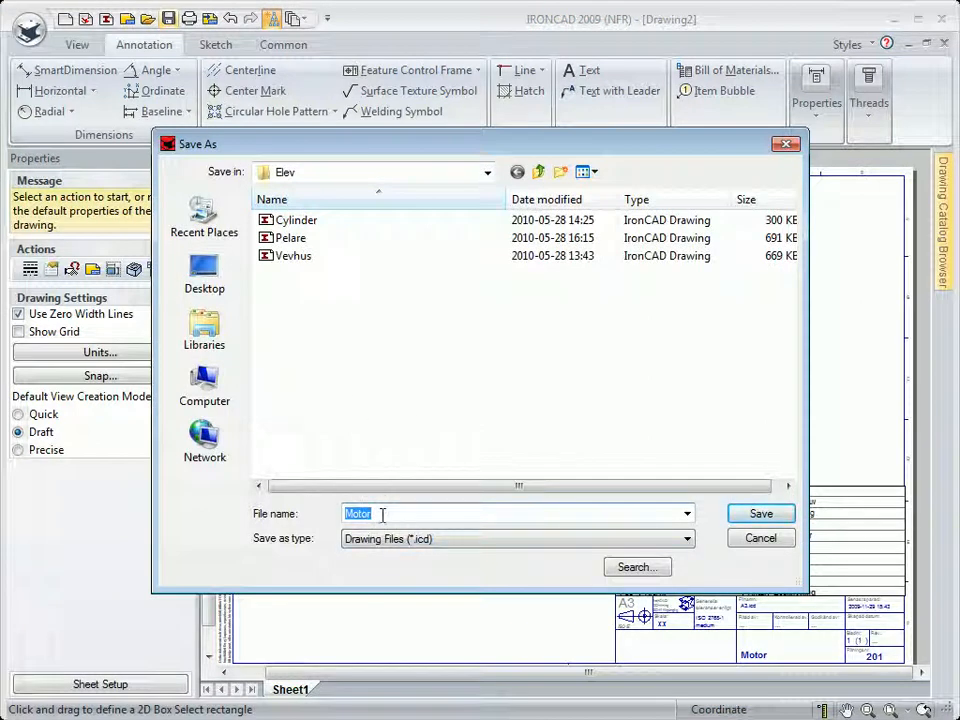
pyautogui.click(762, 516)
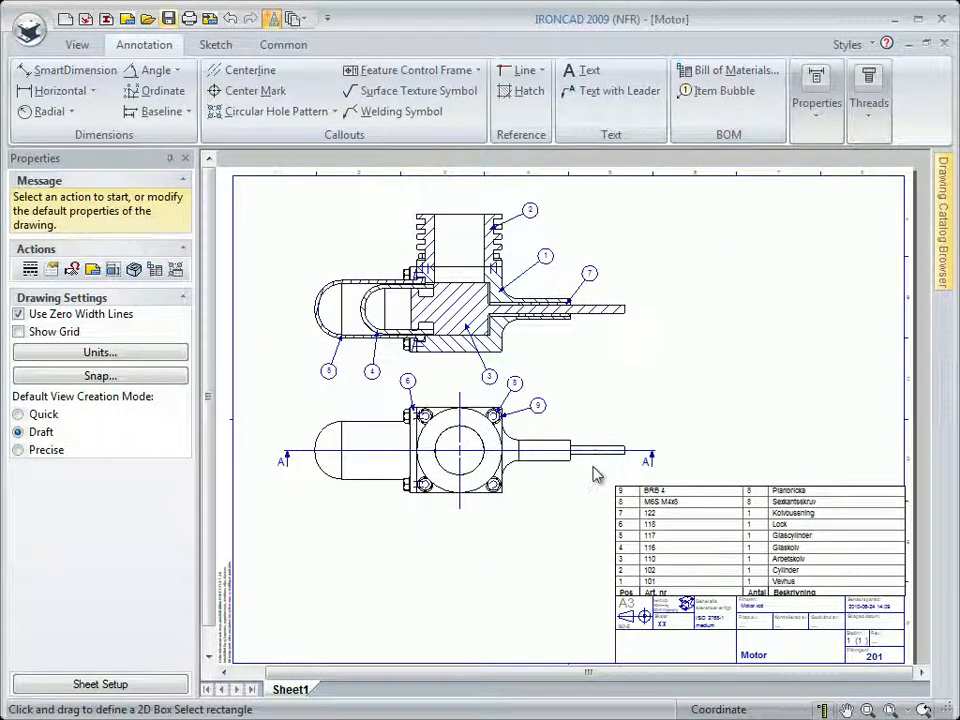
pyautogui.click(684, 602)
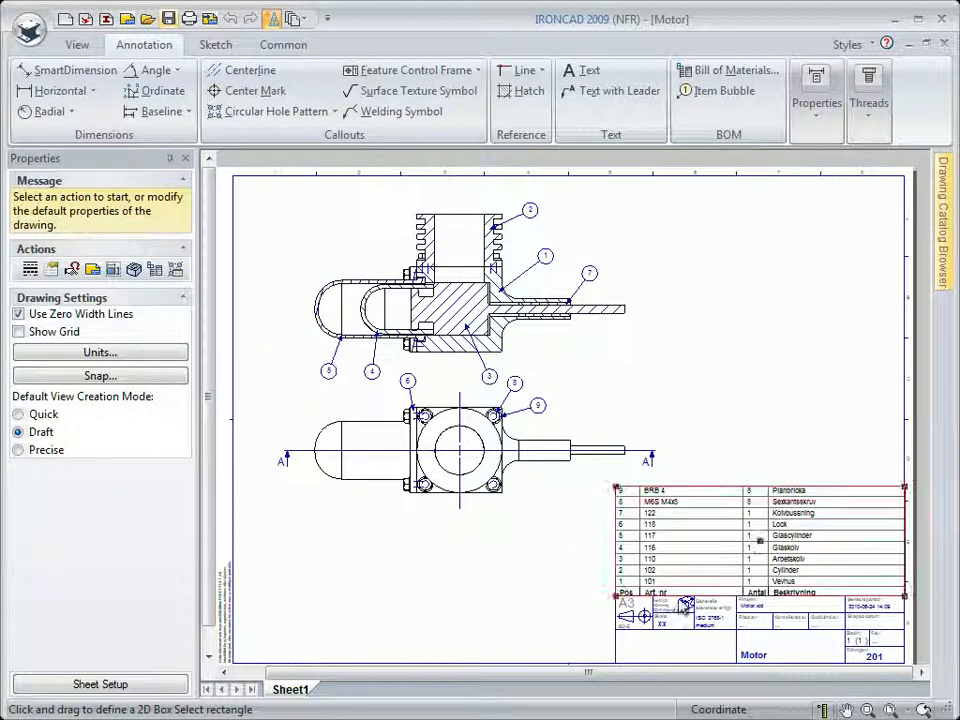